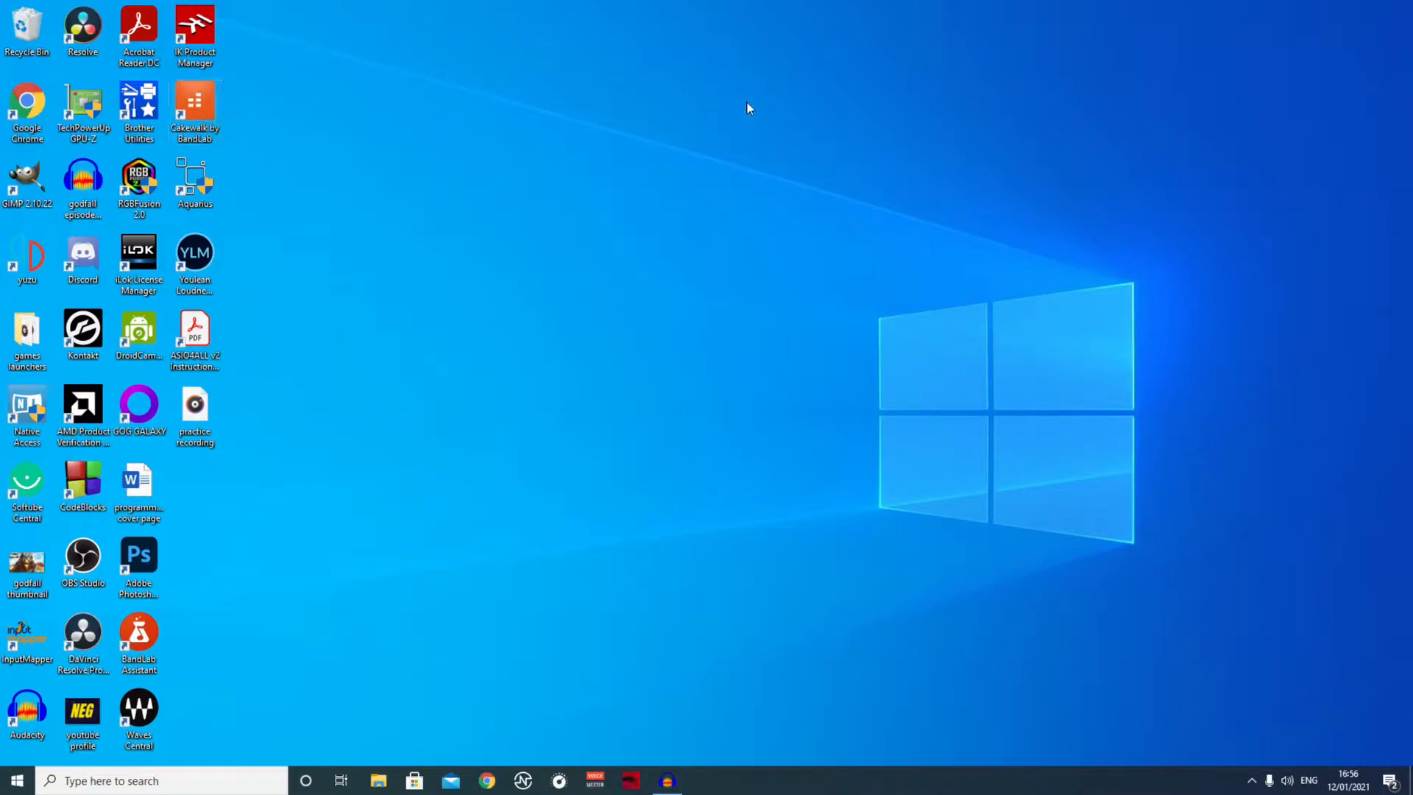
Launch Cakewalk by BandLab and create a new project from the Empty Project template.
click(207, 127)
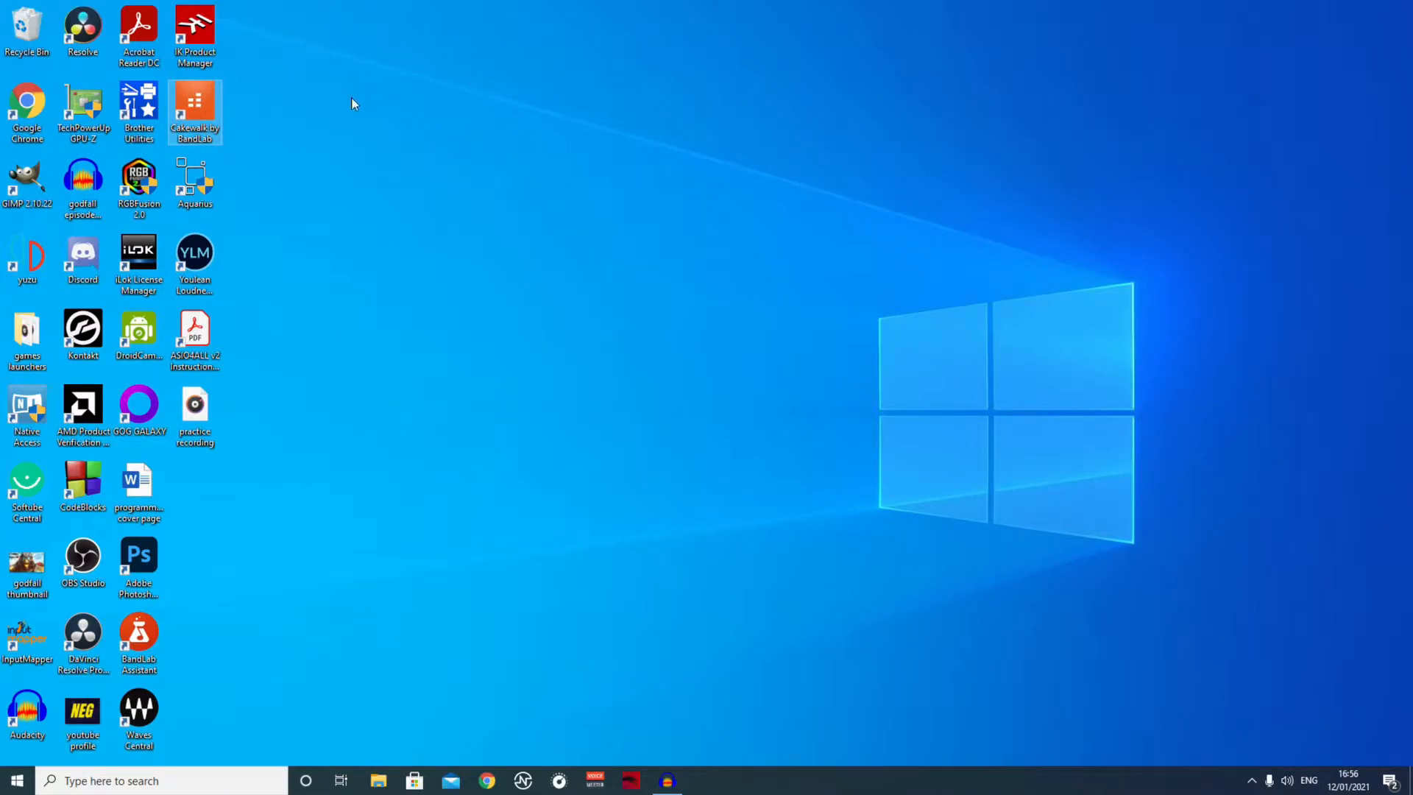
double_click(207, 110)
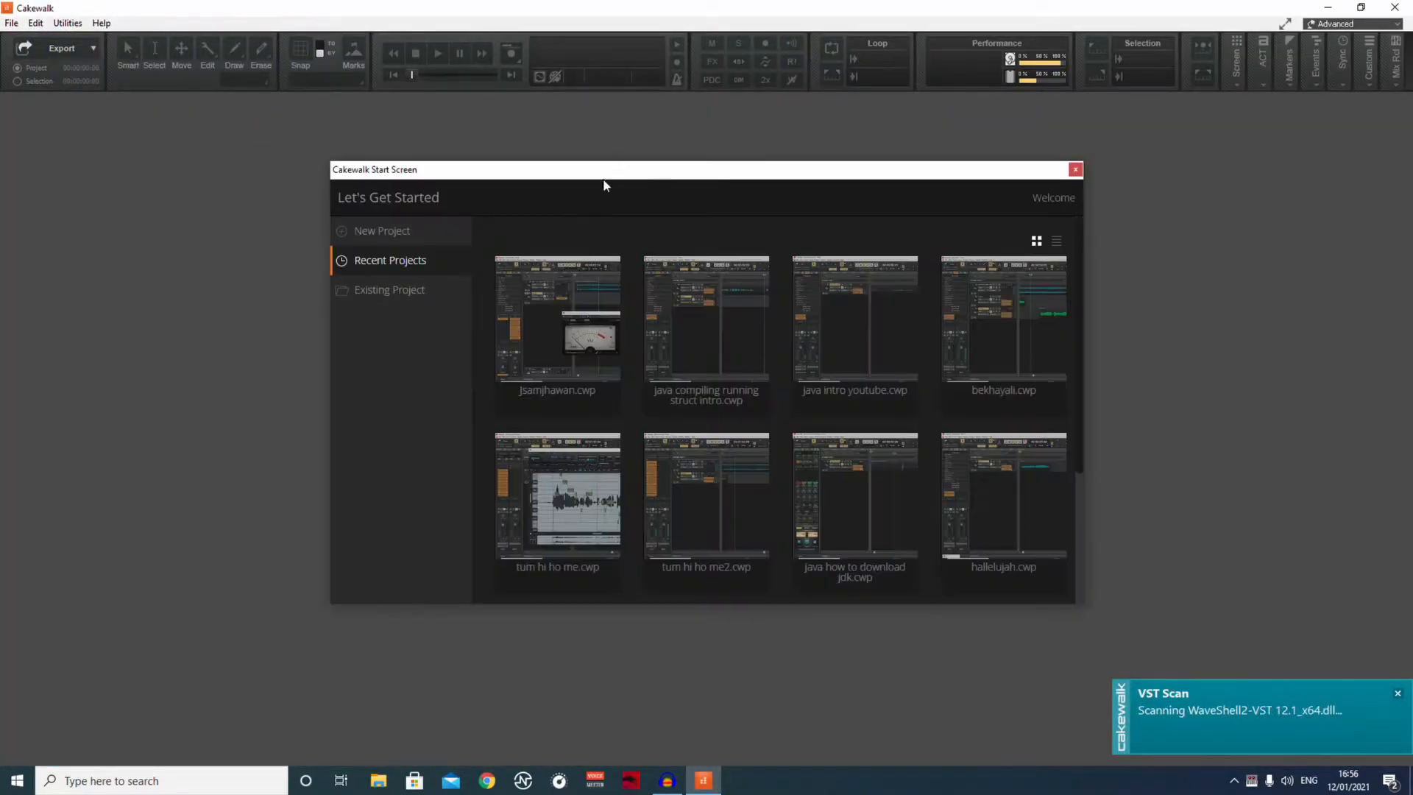
click(384, 233)
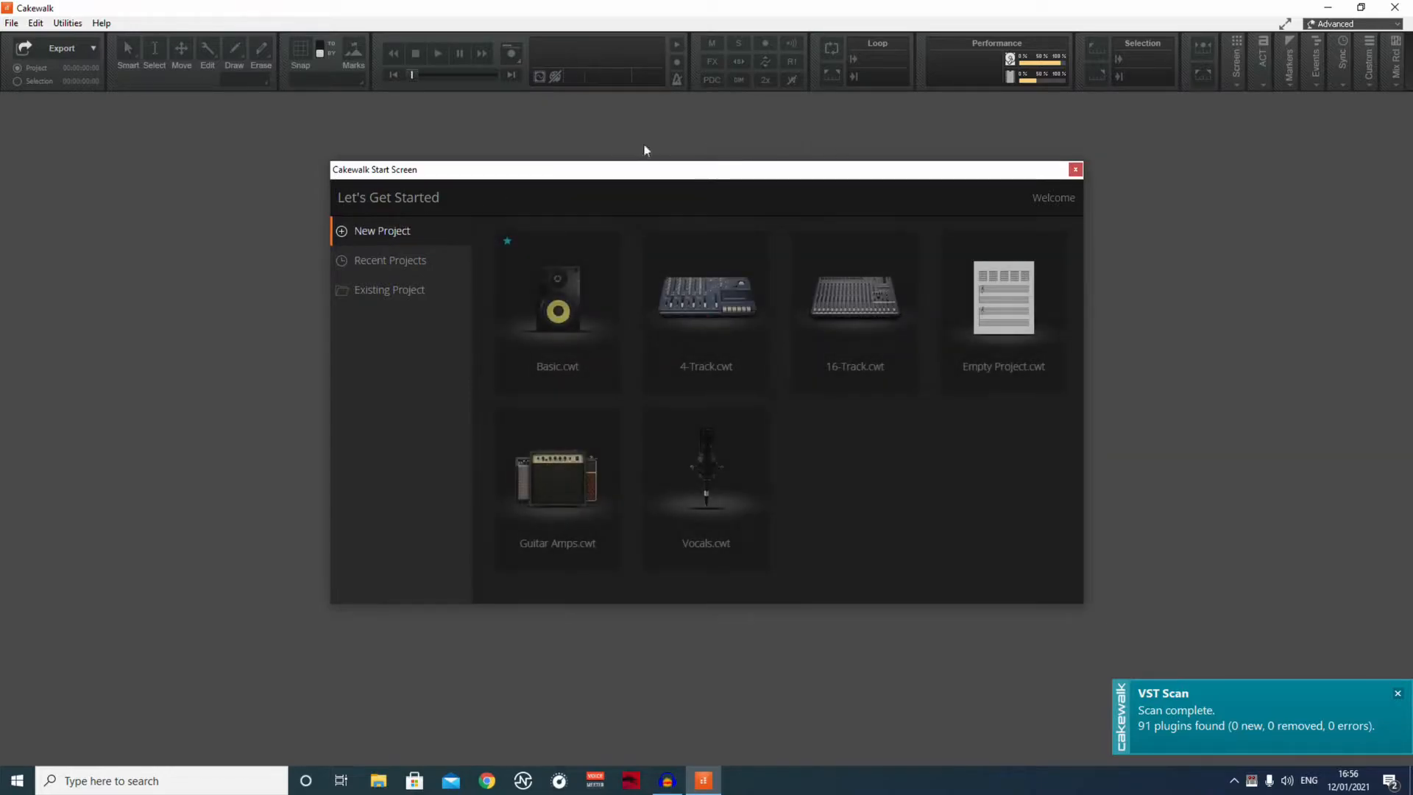
click(954, 266)
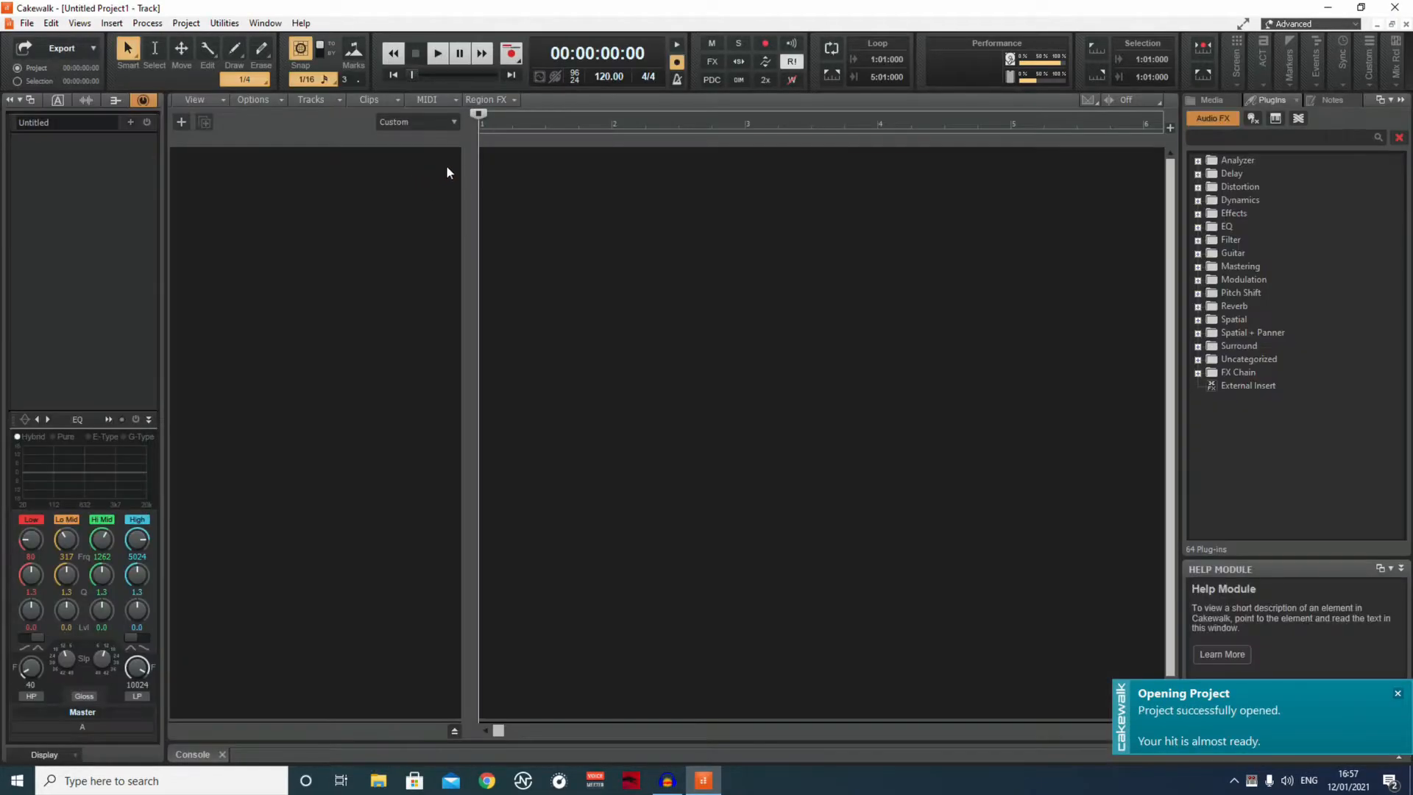
Add one audio track with the Stereo Microphone (AIR 192 4) input, expand its strip and arm it for recording.
click(180, 122)
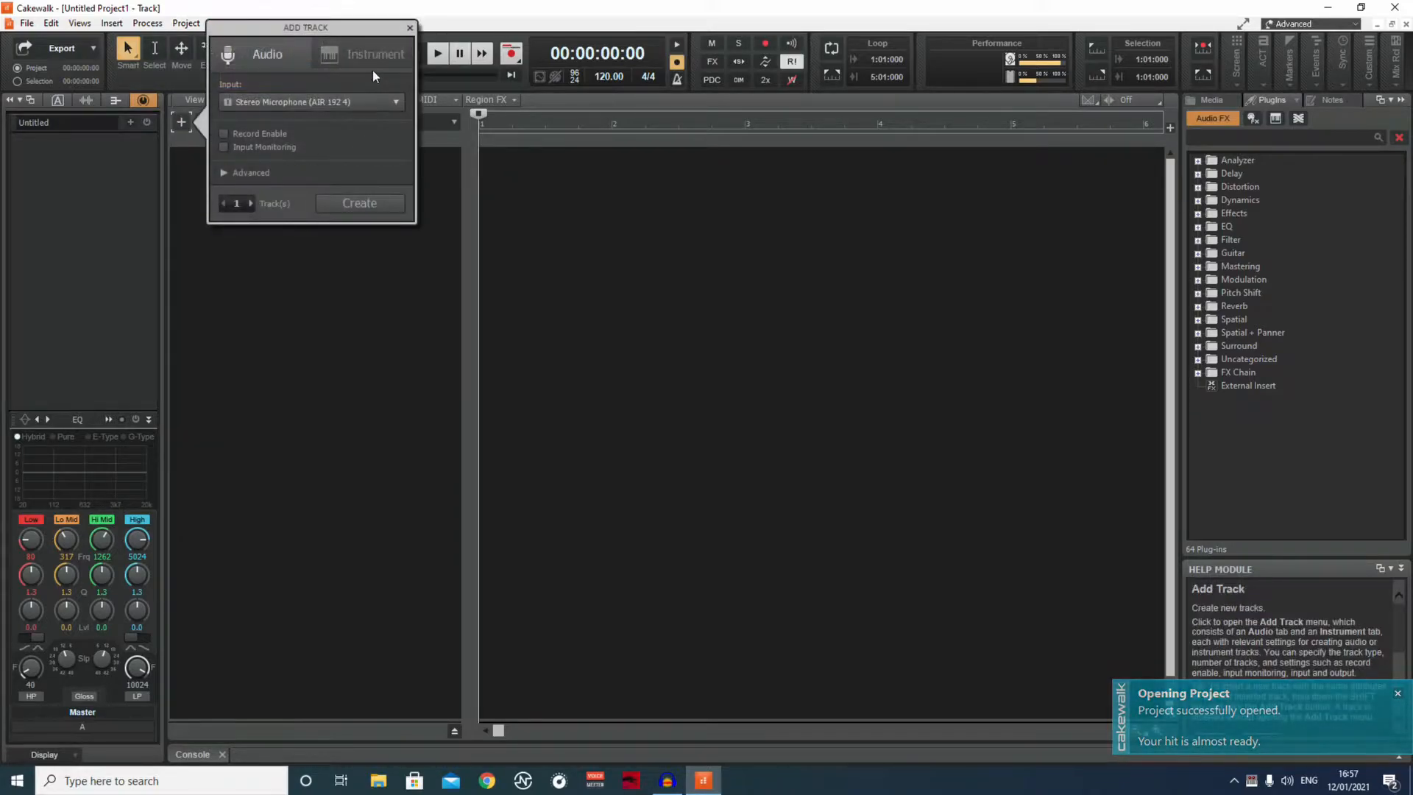
click(440, 186)
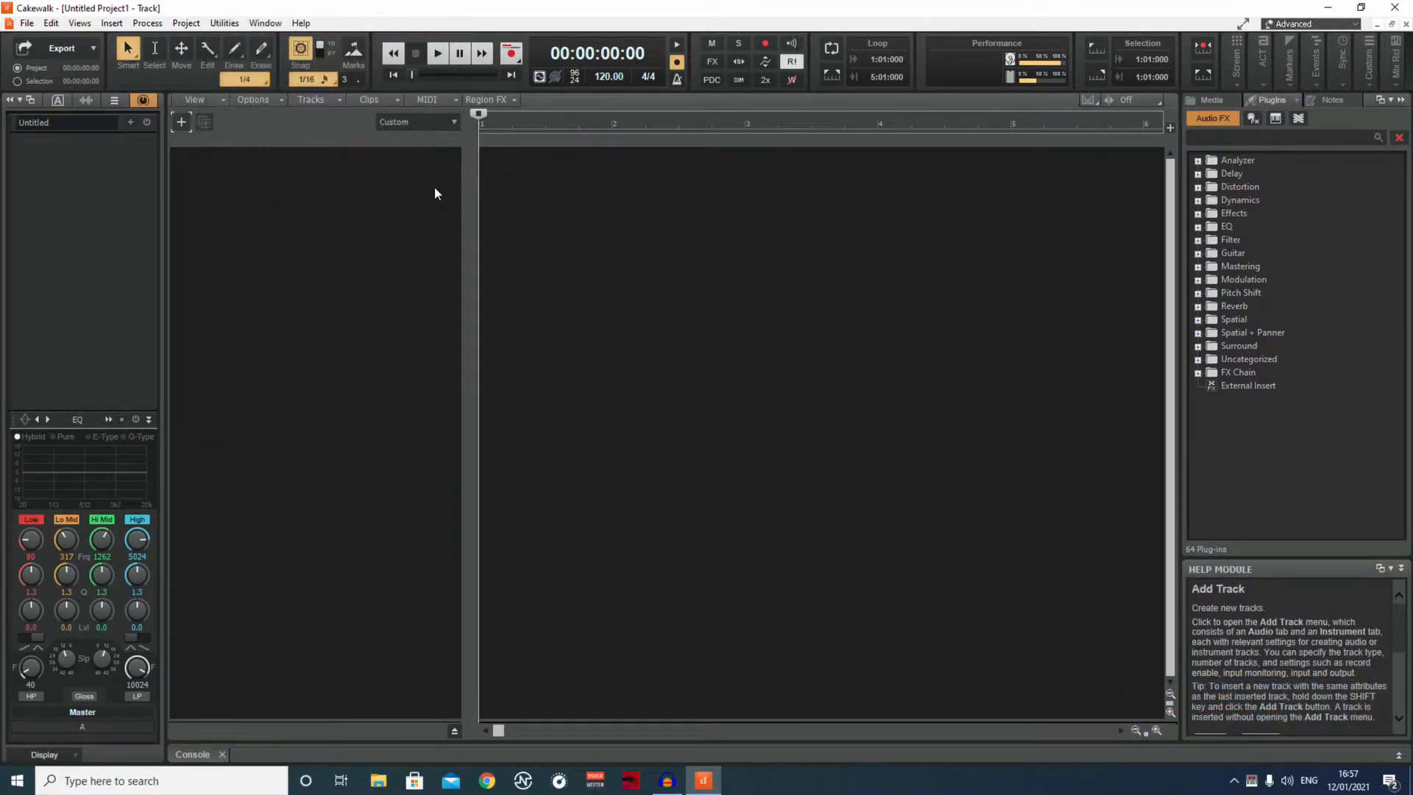
click(179, 119)
click(373, 203)
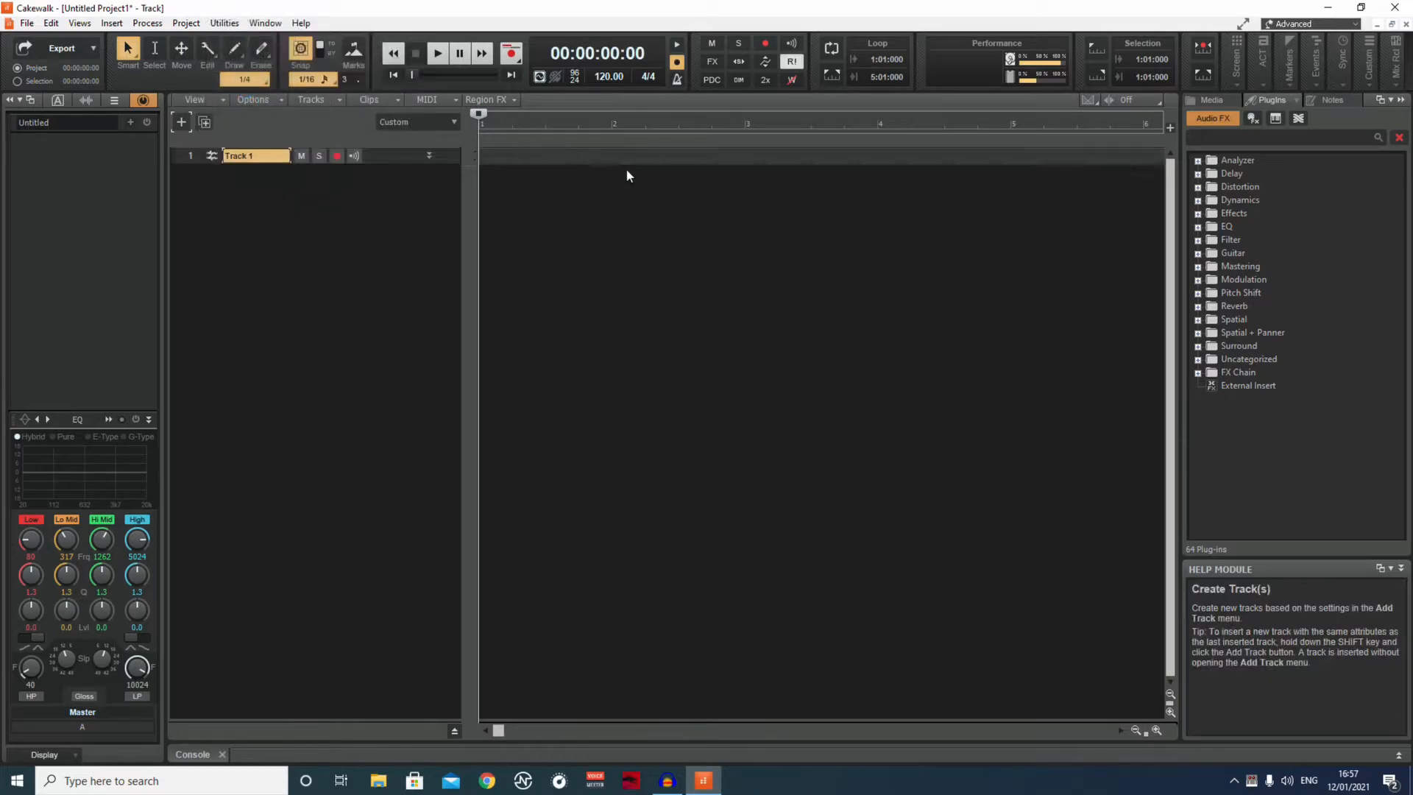
click(429, 156)
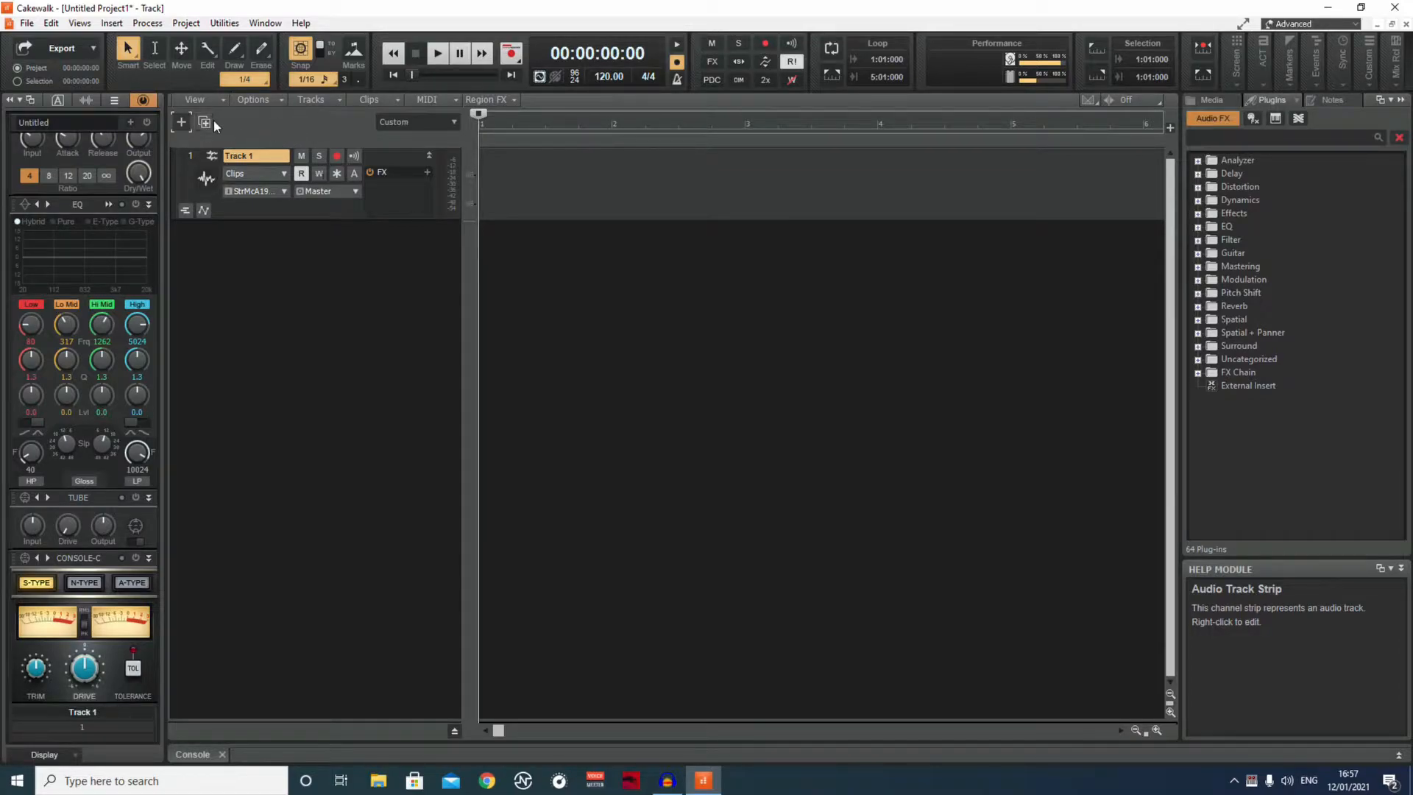
click(337, 156)
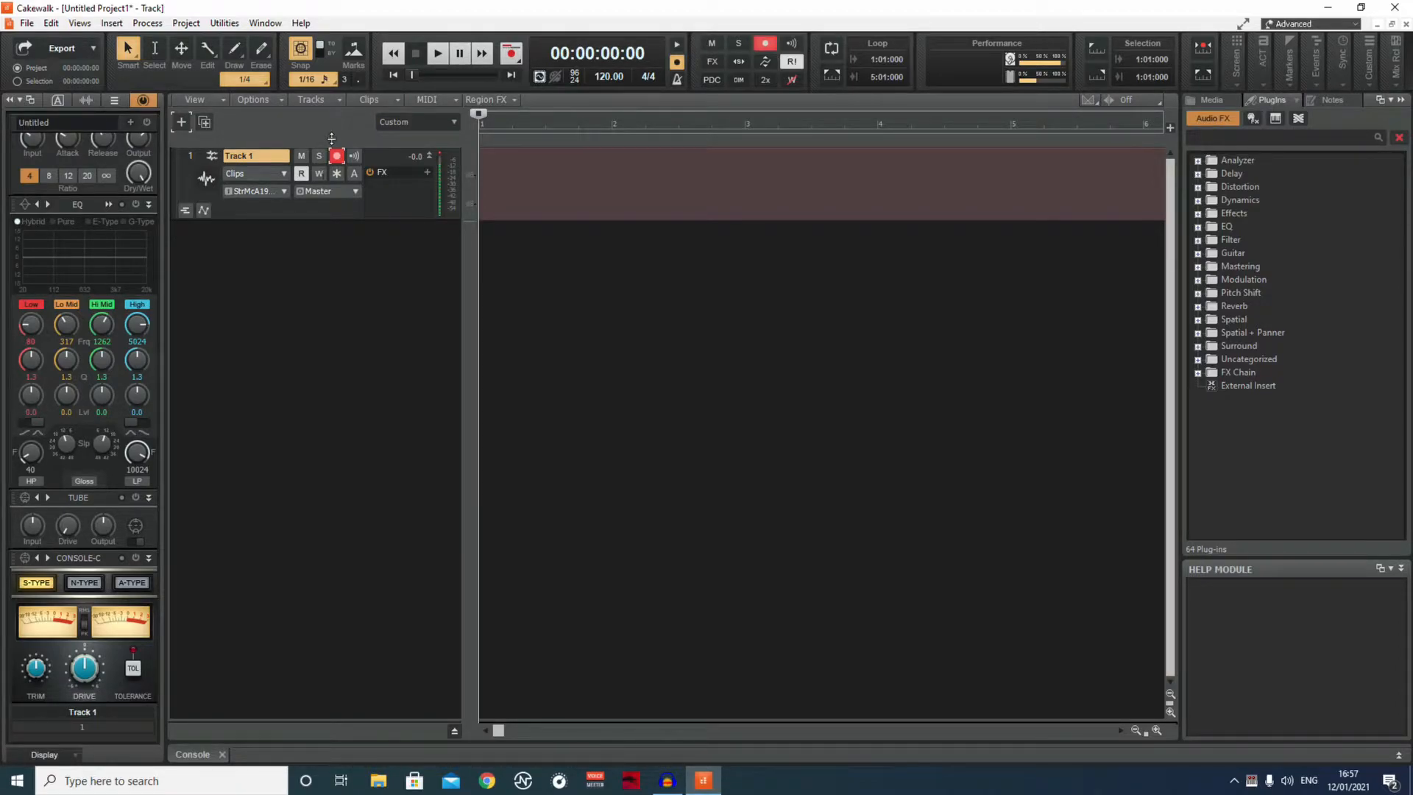
Examine the audio driver settings in the preferences, including timing masters, bit depth and sampling rate, and close them without changes.
click(57, 28)
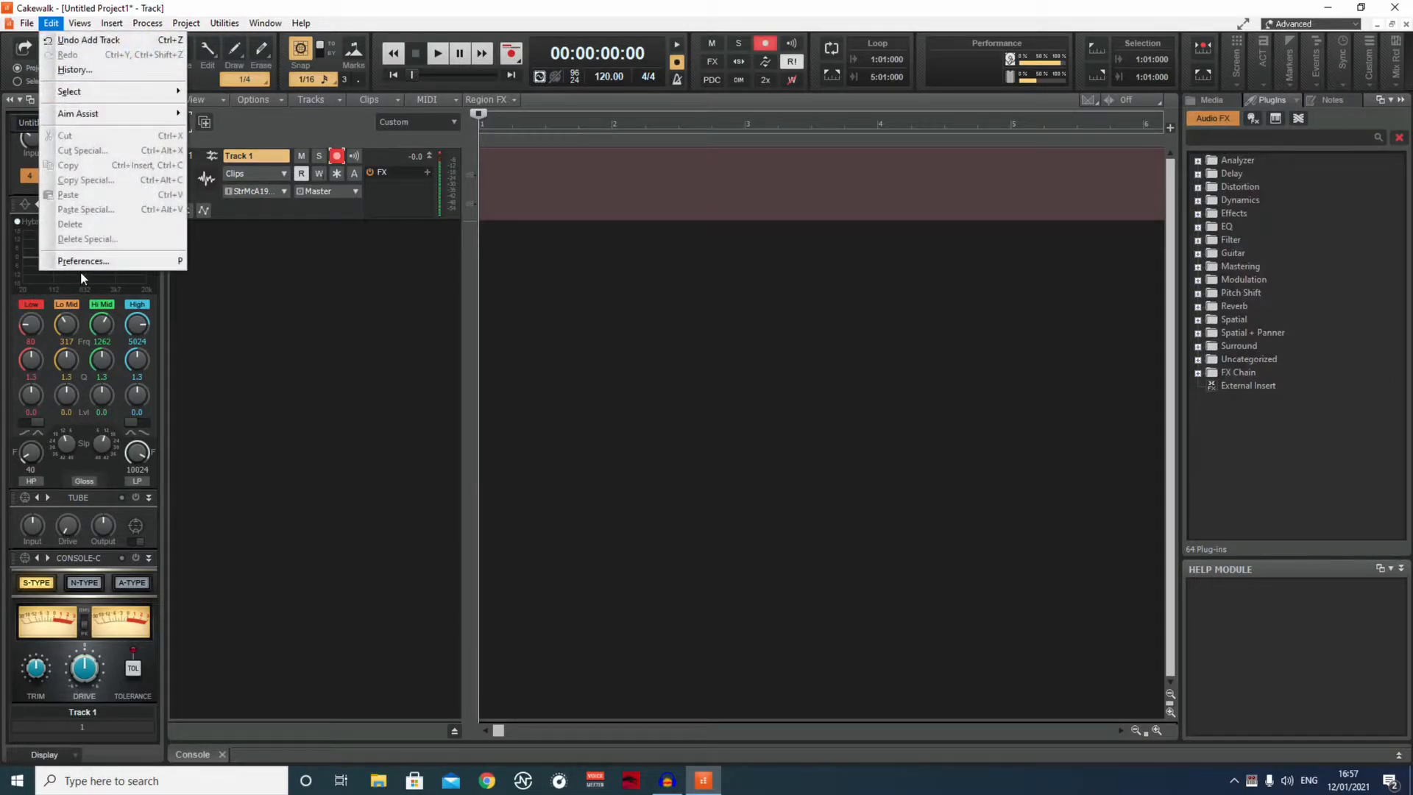
click(87, 259)
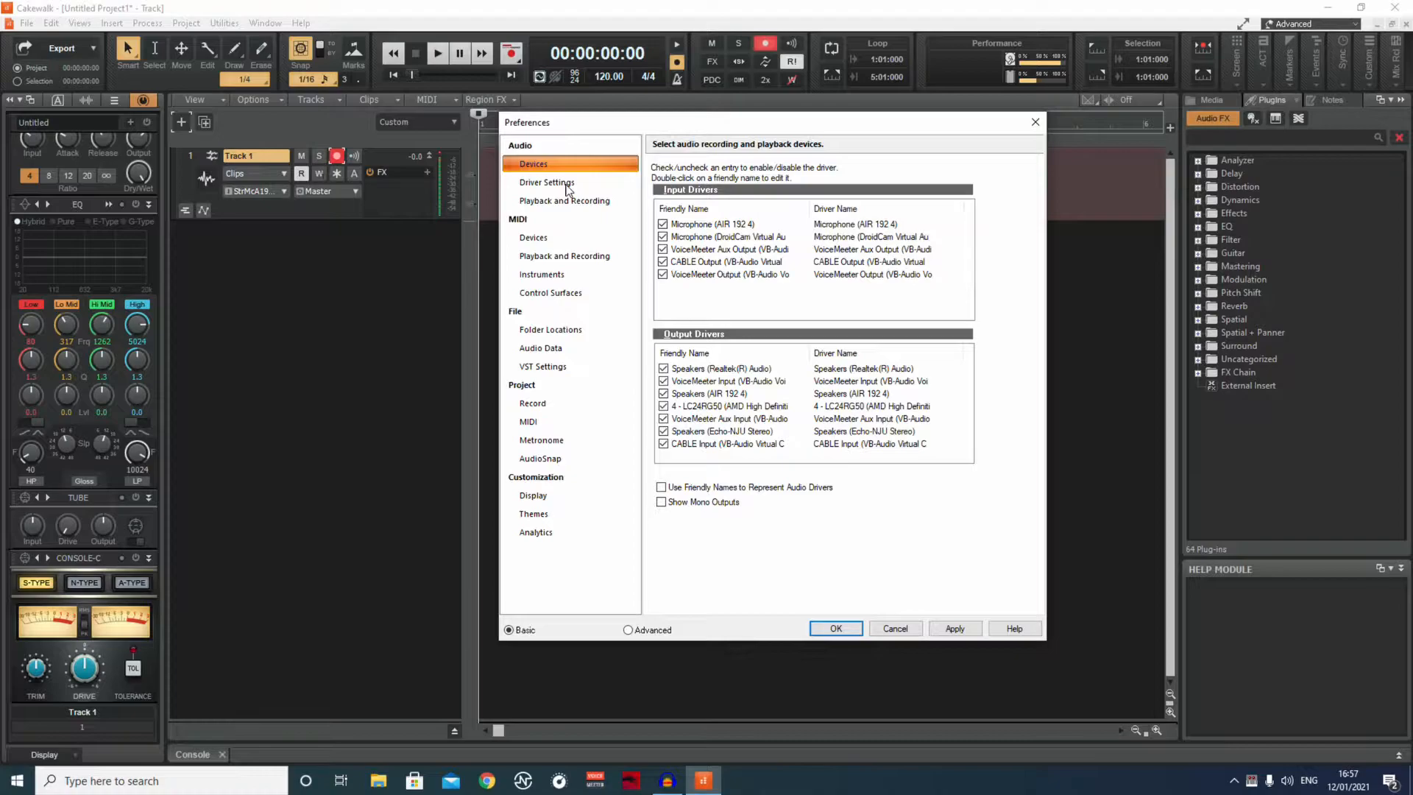
click(567, 184)
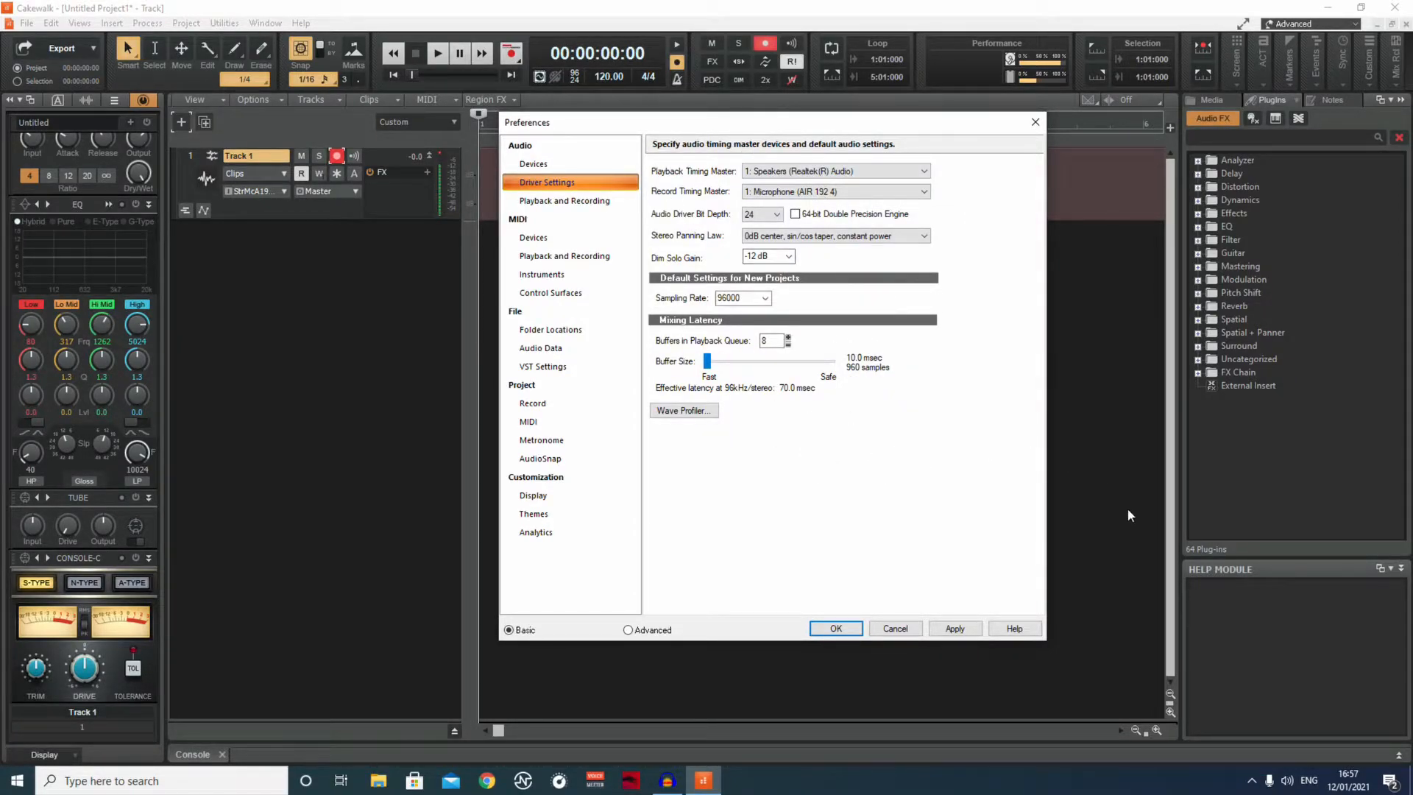
click(1035, 122)
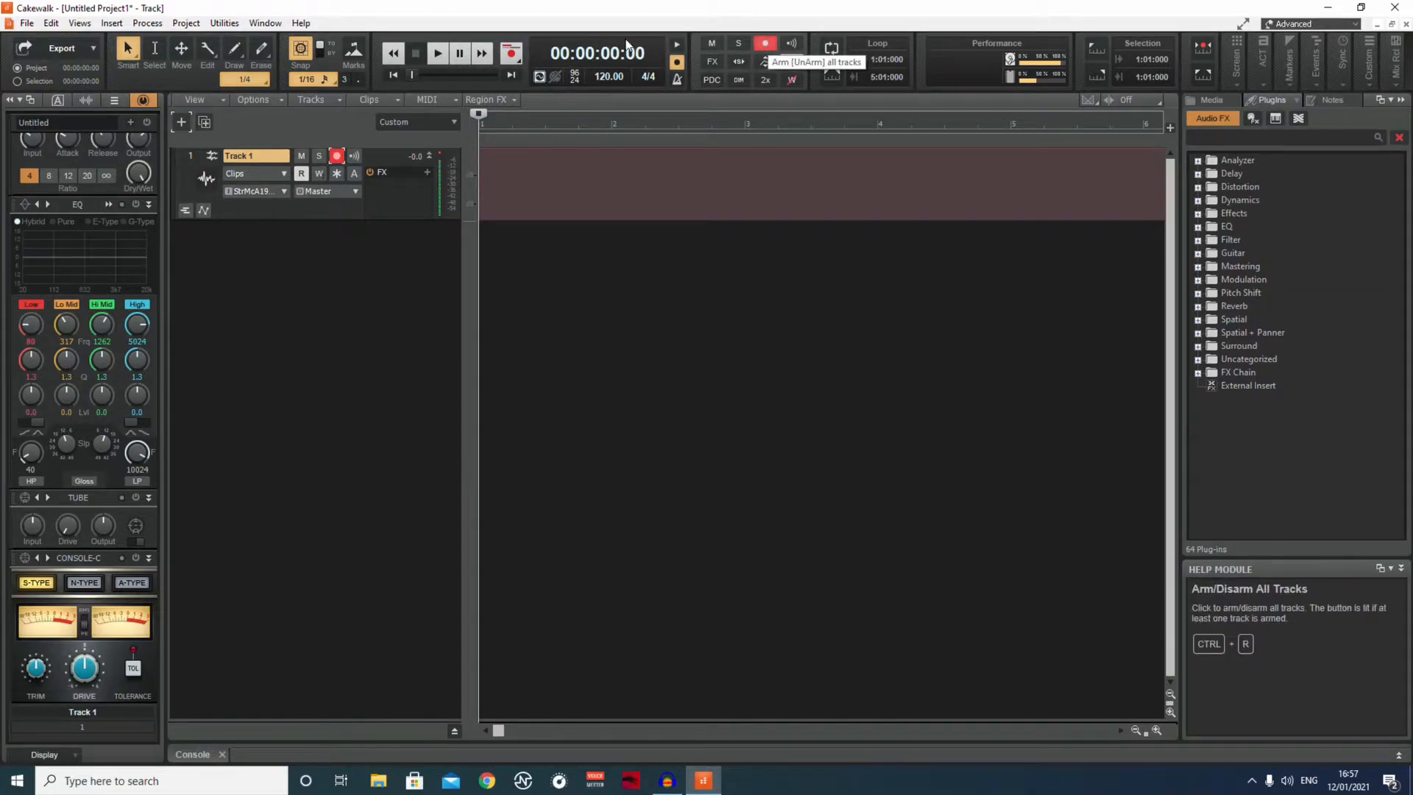
Record a voice clip of about 5 seconds on Track 1 and play it back.
click(511, 56)
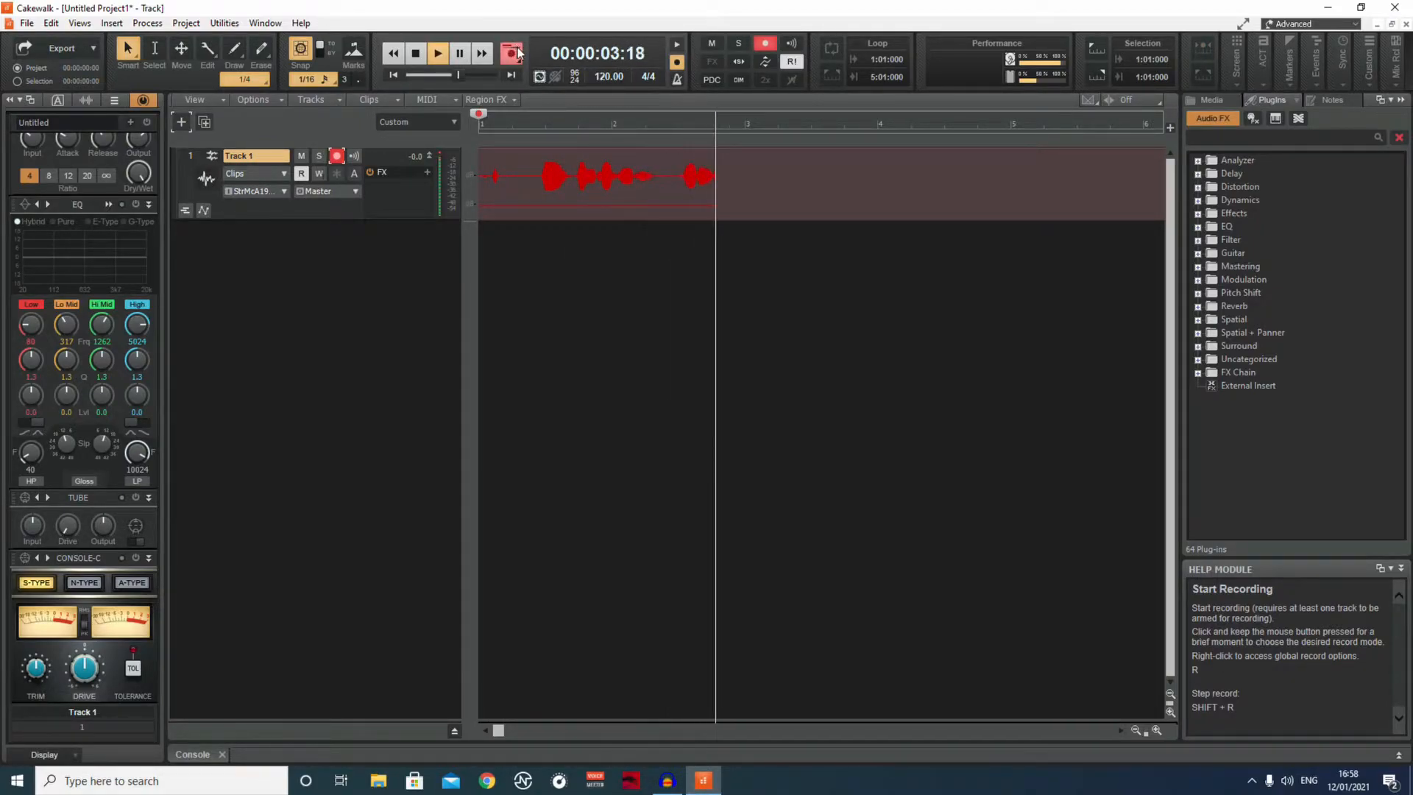
click(416, 54)
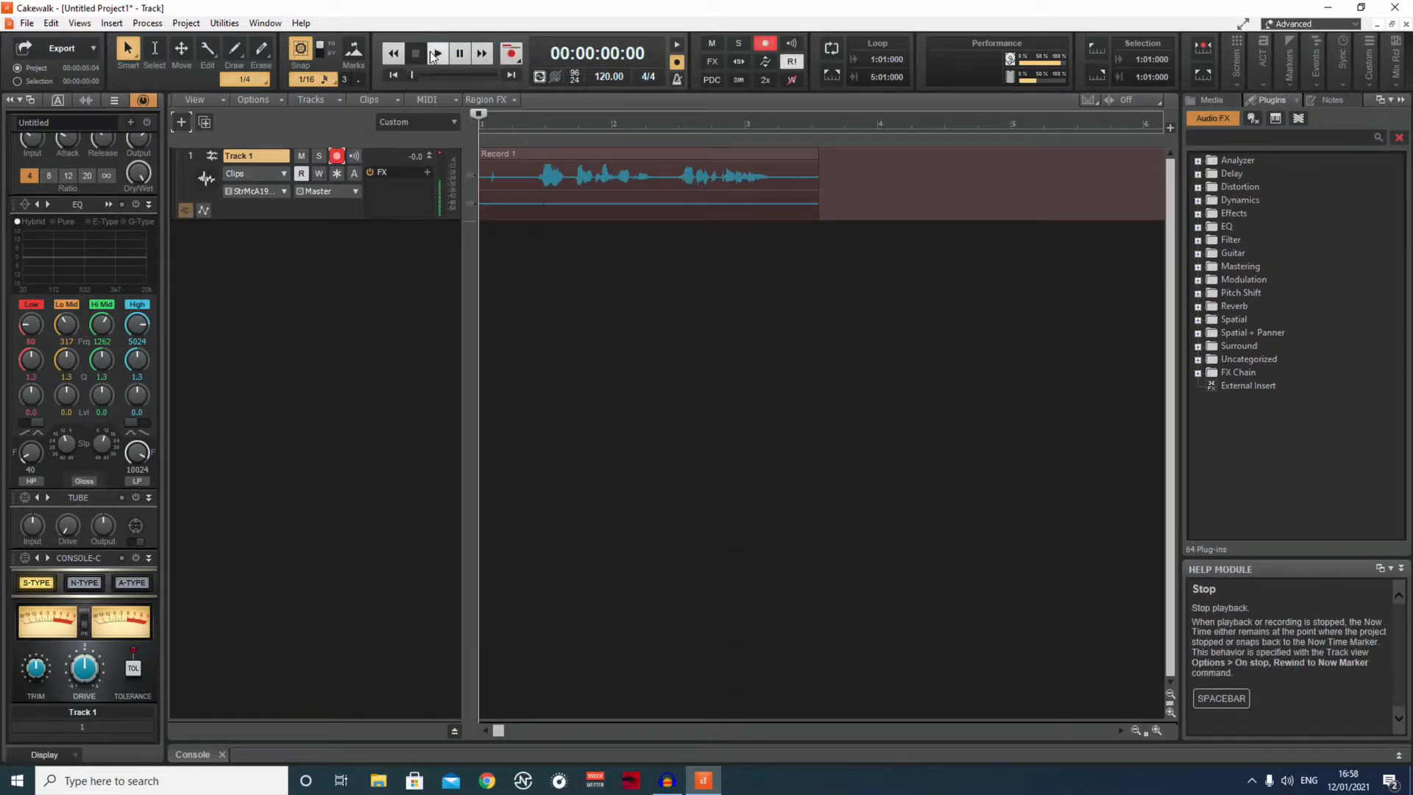
click(433, 45)
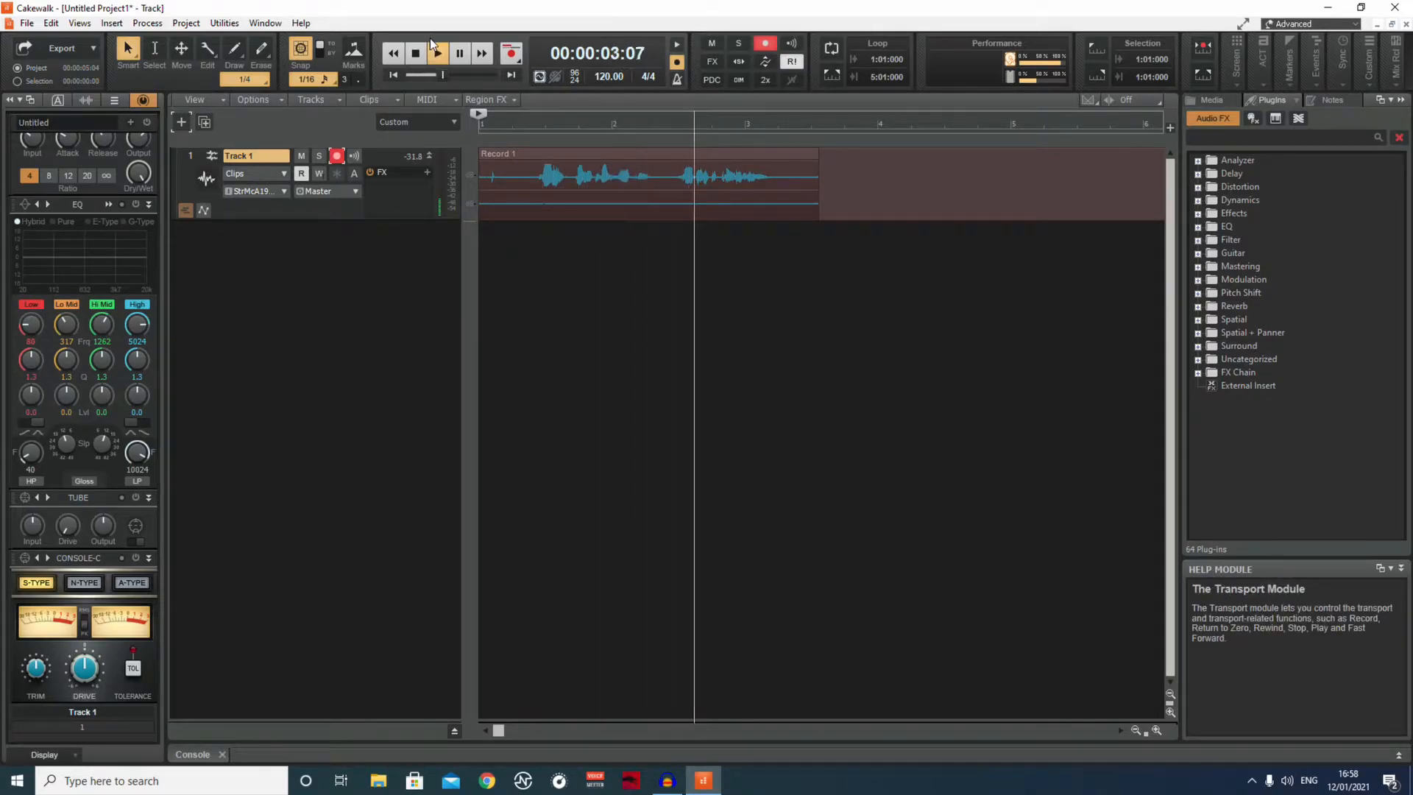
click(415, 52)
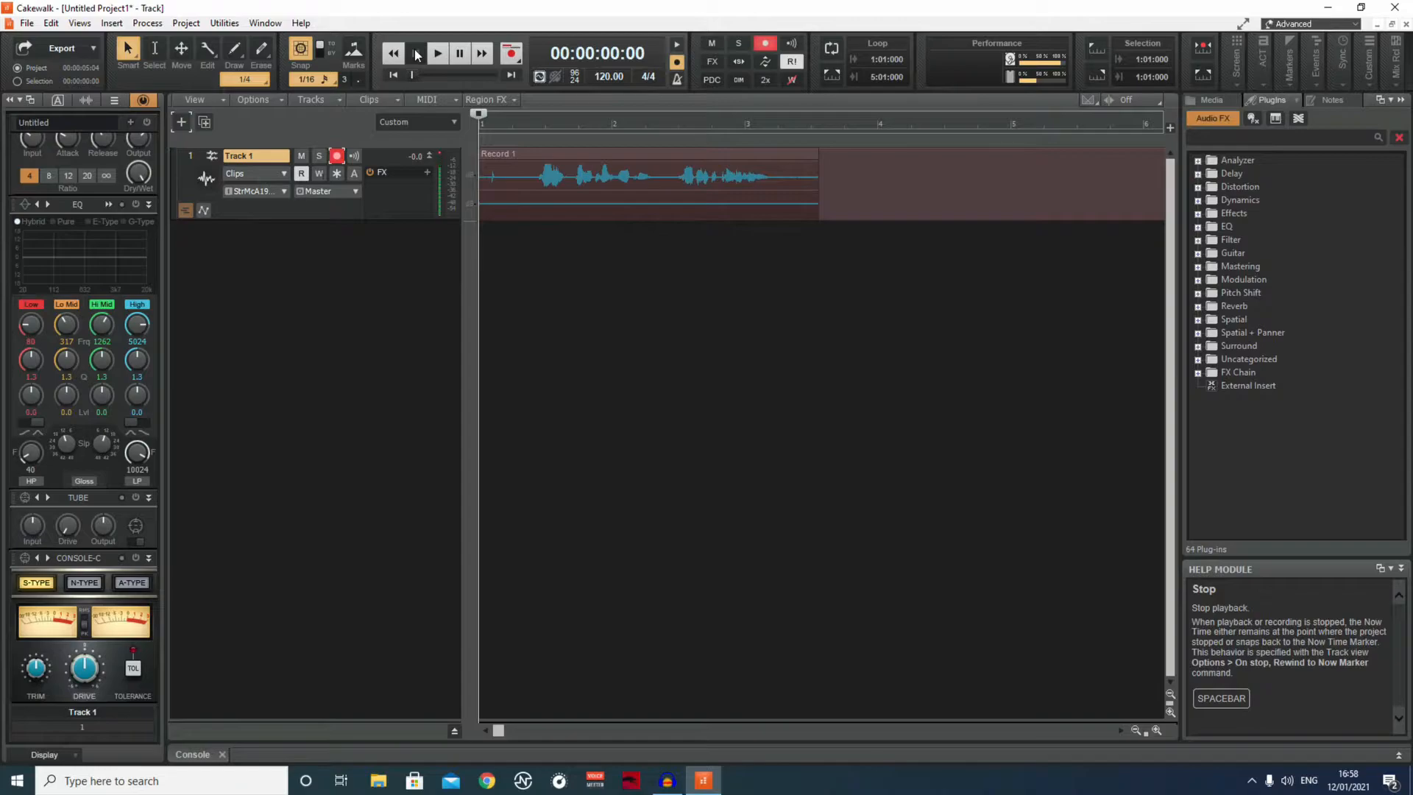
Convert the recorded clip on Track 1 to mono and listen to it.
right_click(585, 163)
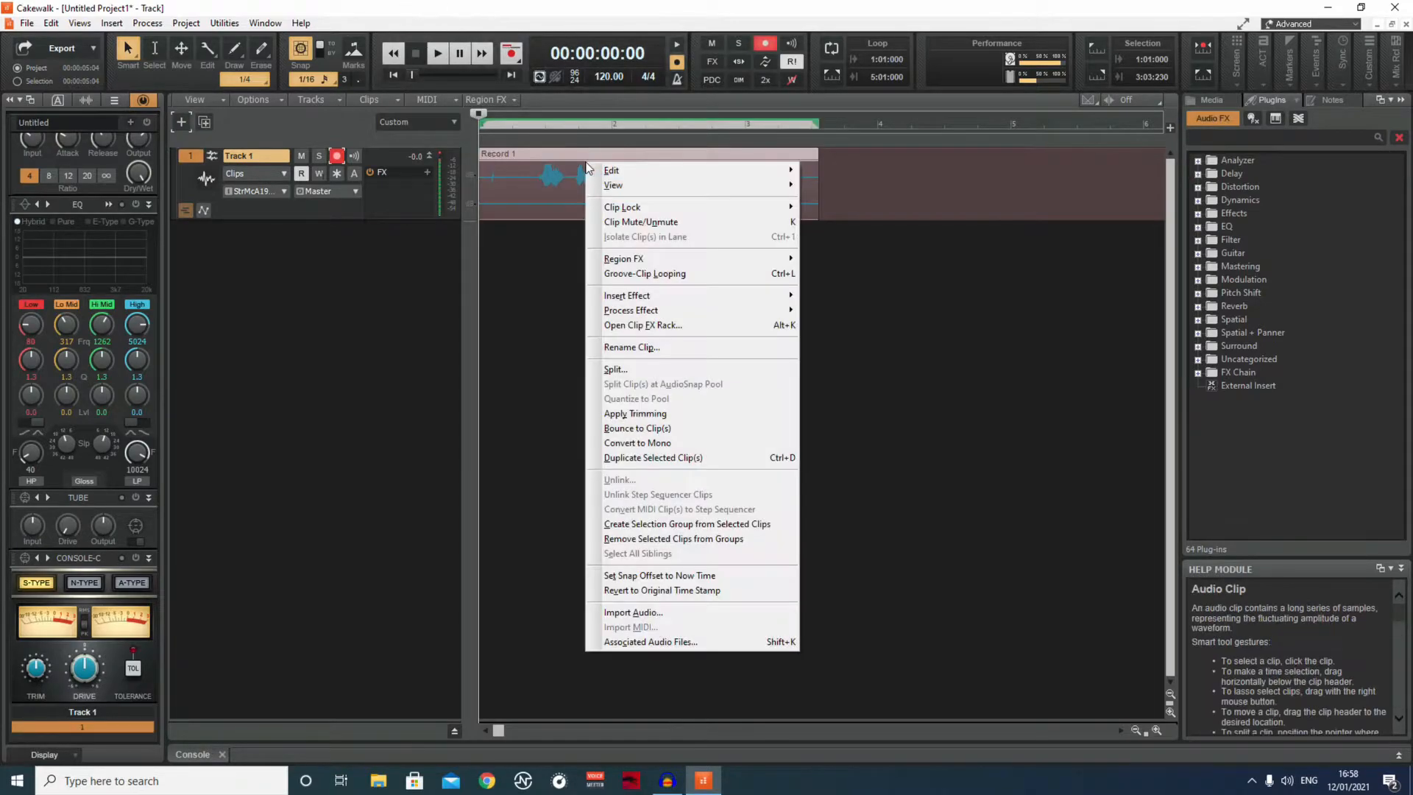
click(654, 443)
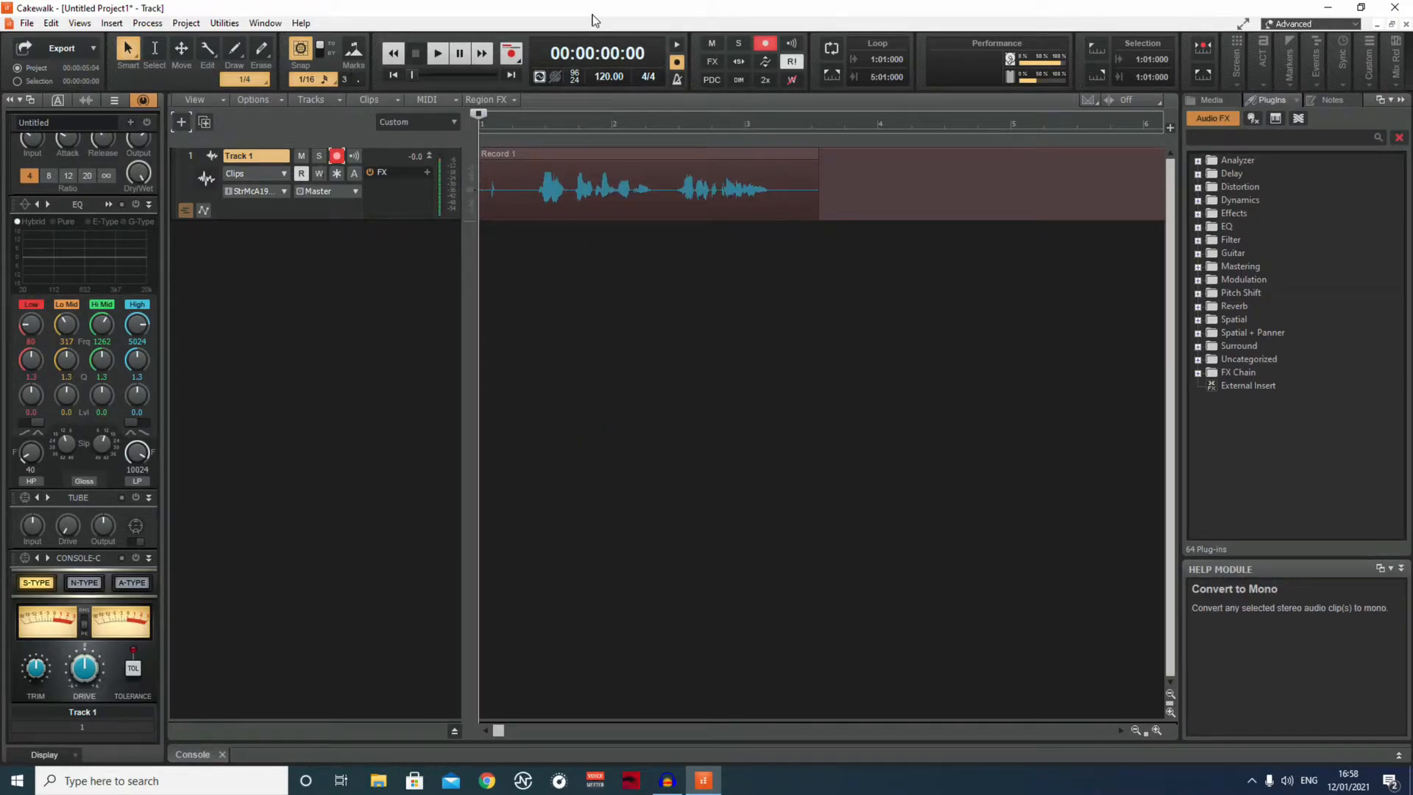
click(440, 56)
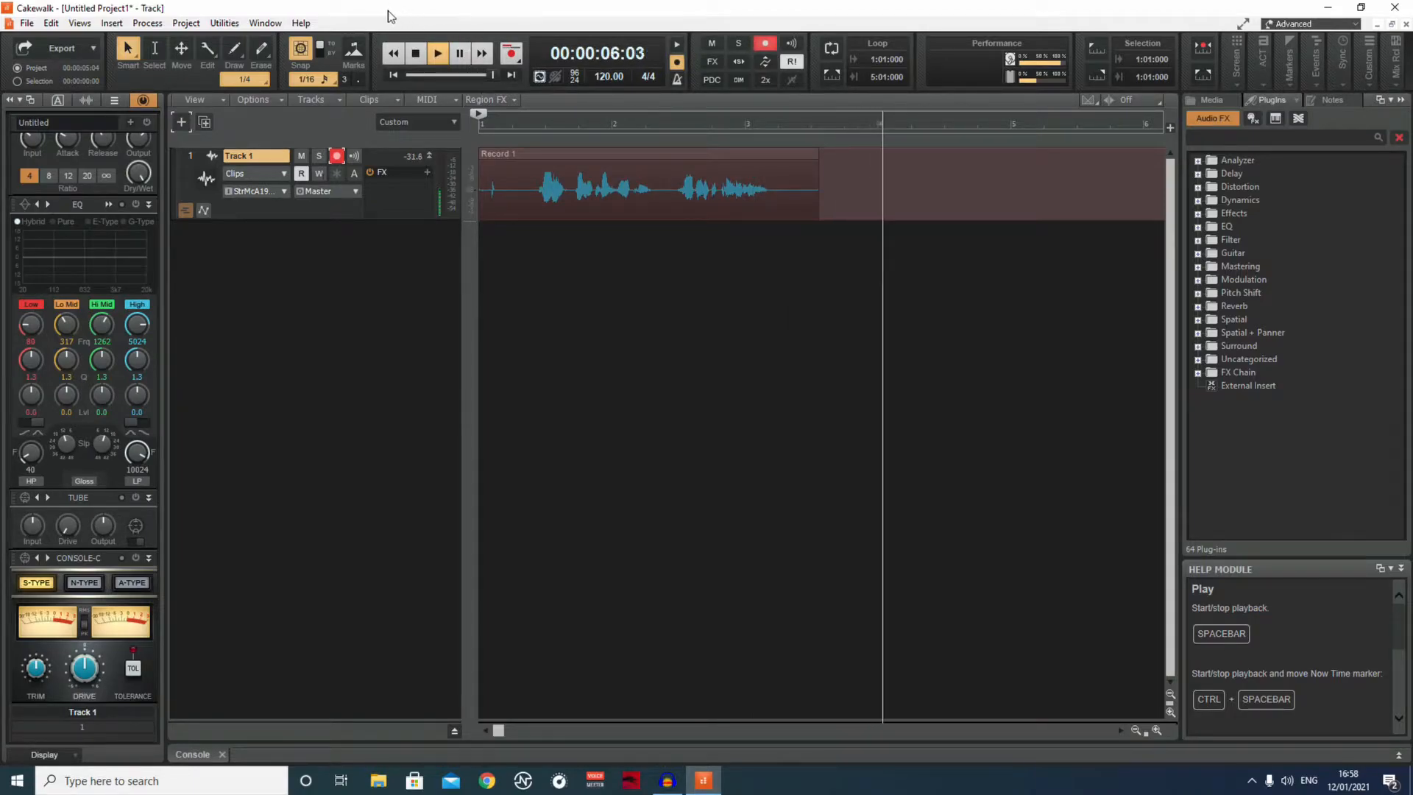
click(410, 62)
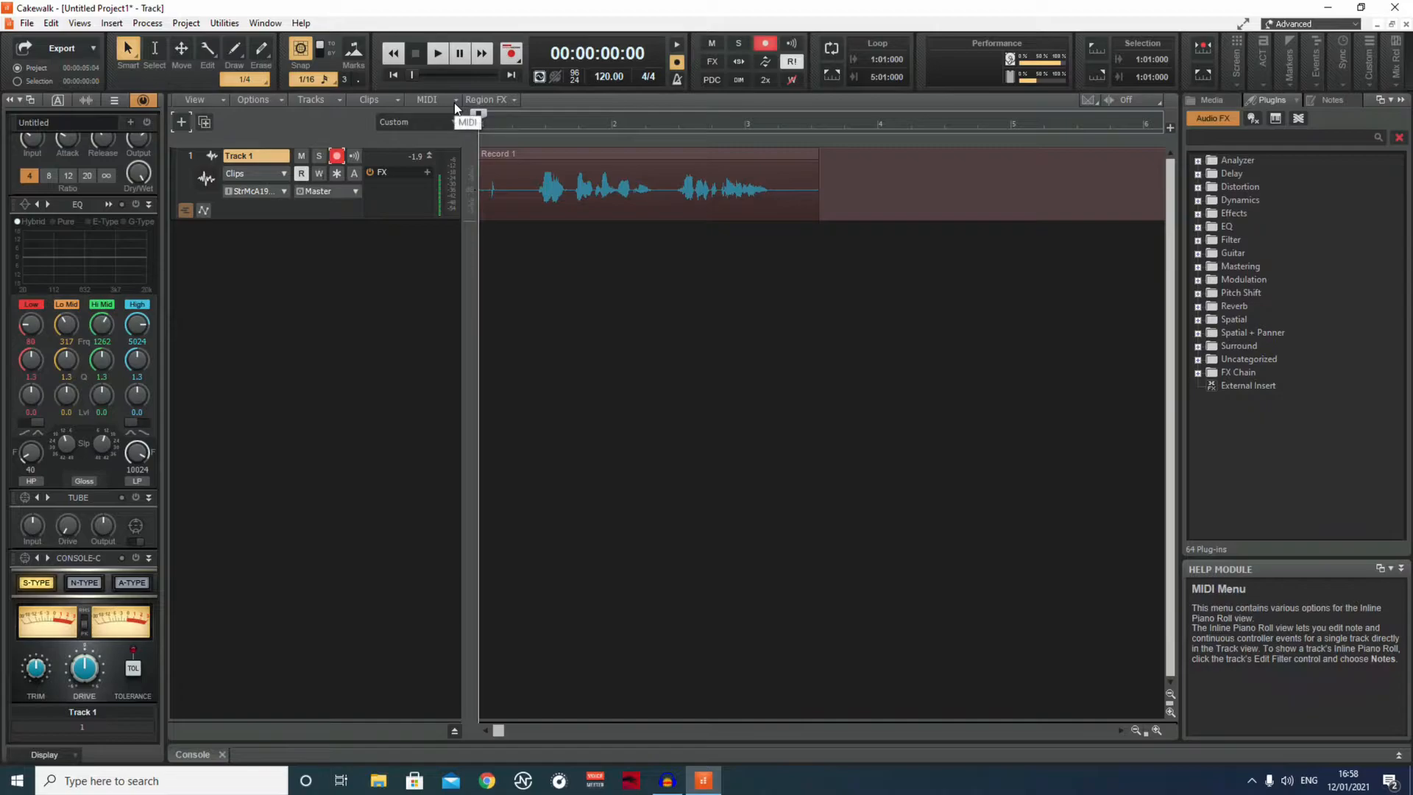
Split off and delete the short noise at the start of the clip, and move the remaining clip to the project's beginning.
click(490, 187)
click(424, 56)
click(417, 55)
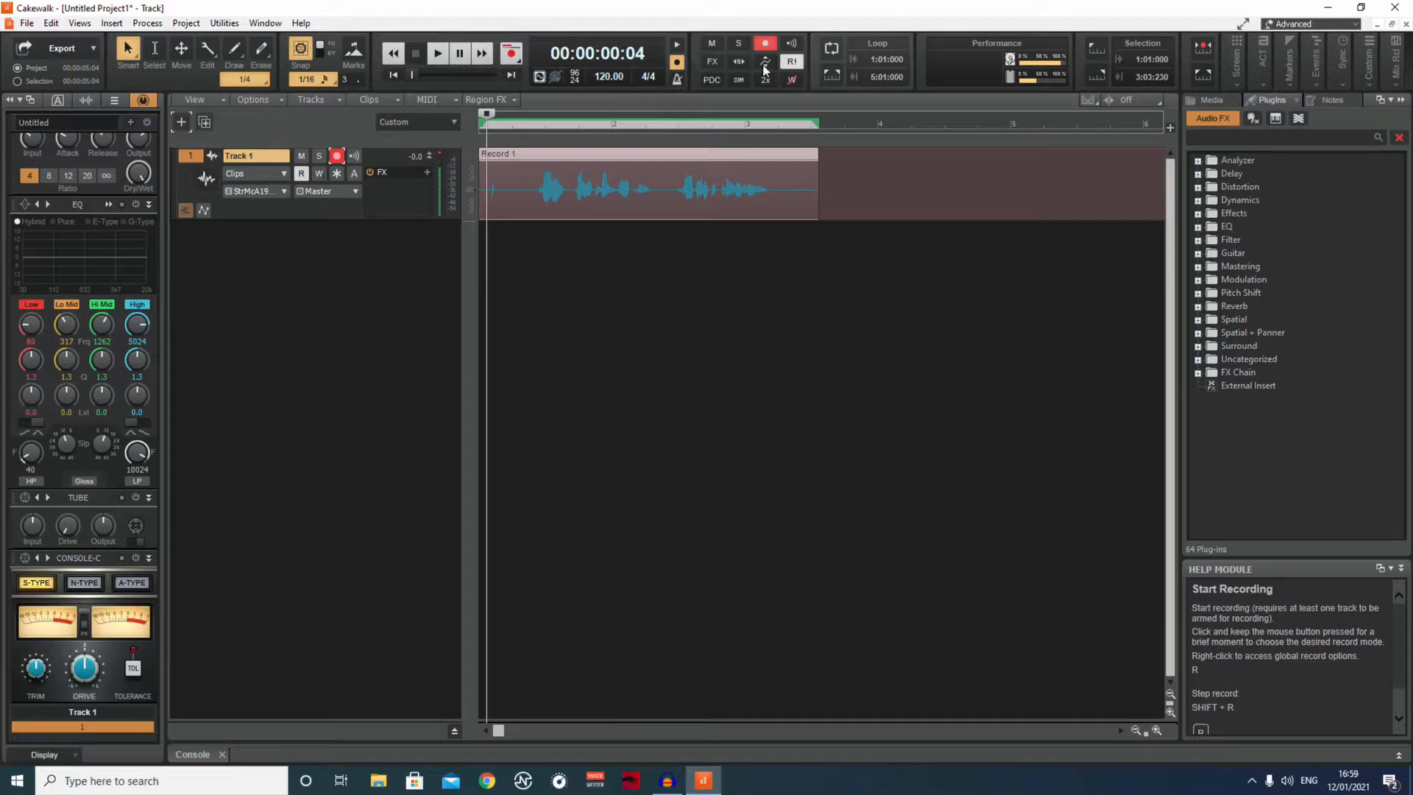
drag(206, 51, 240, 123)
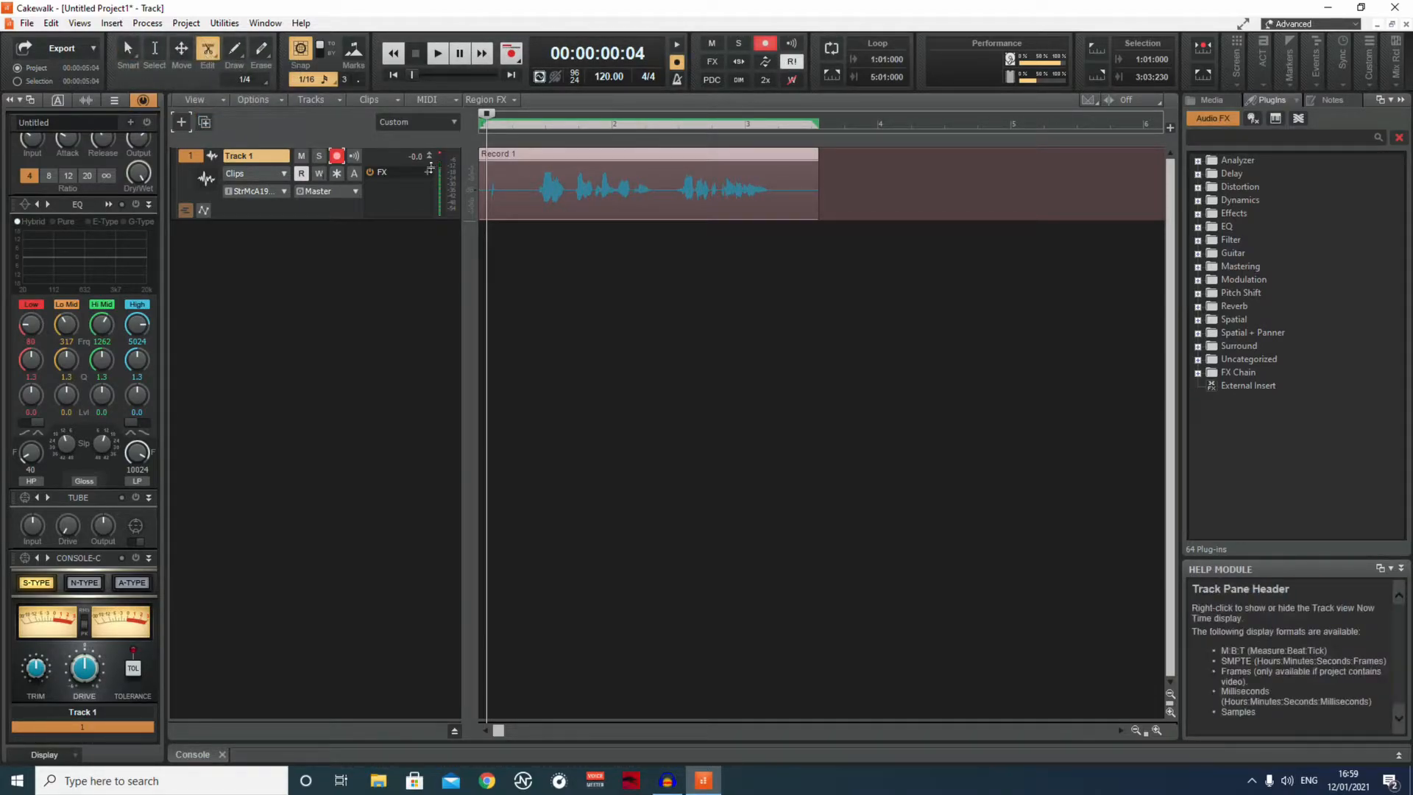
click(496, 190)
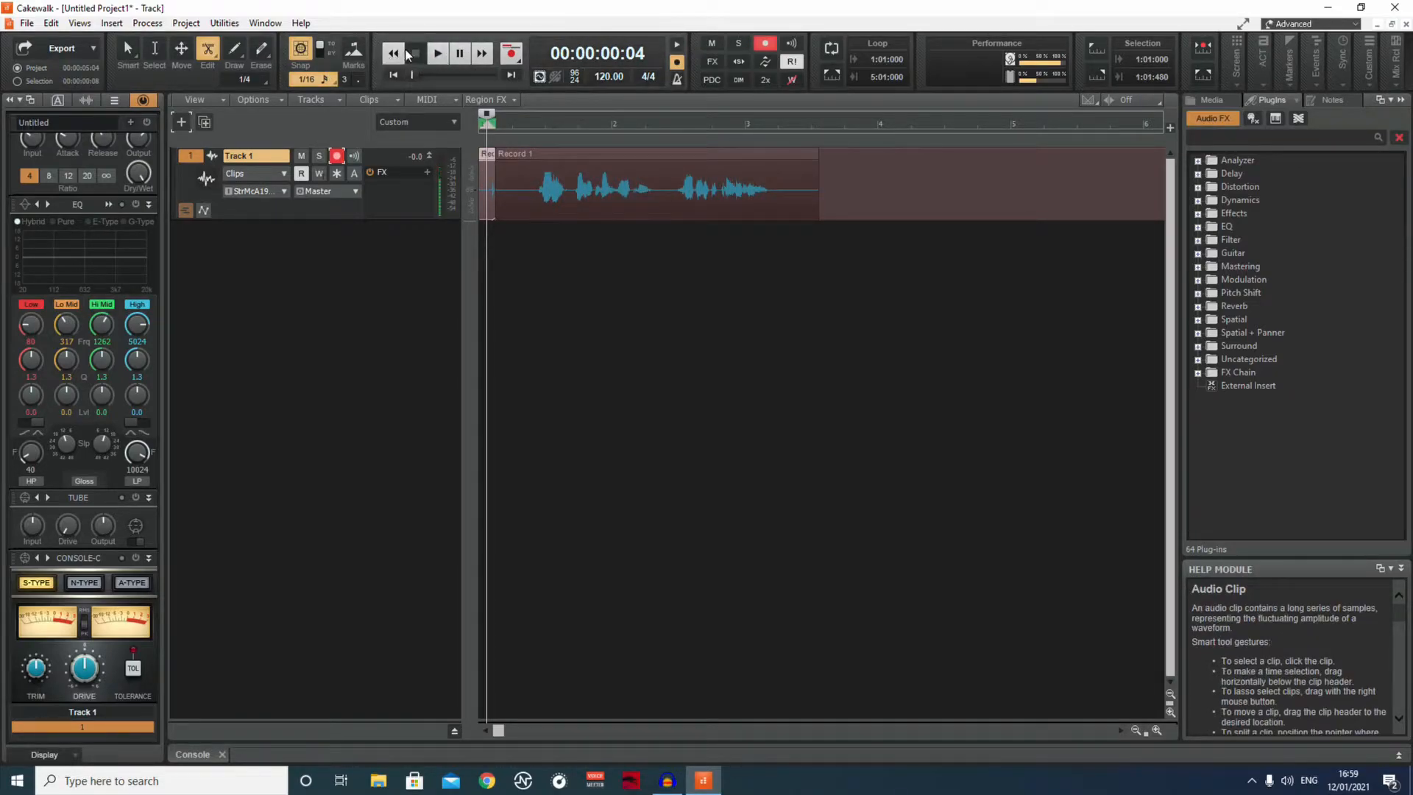
click(130, 48)
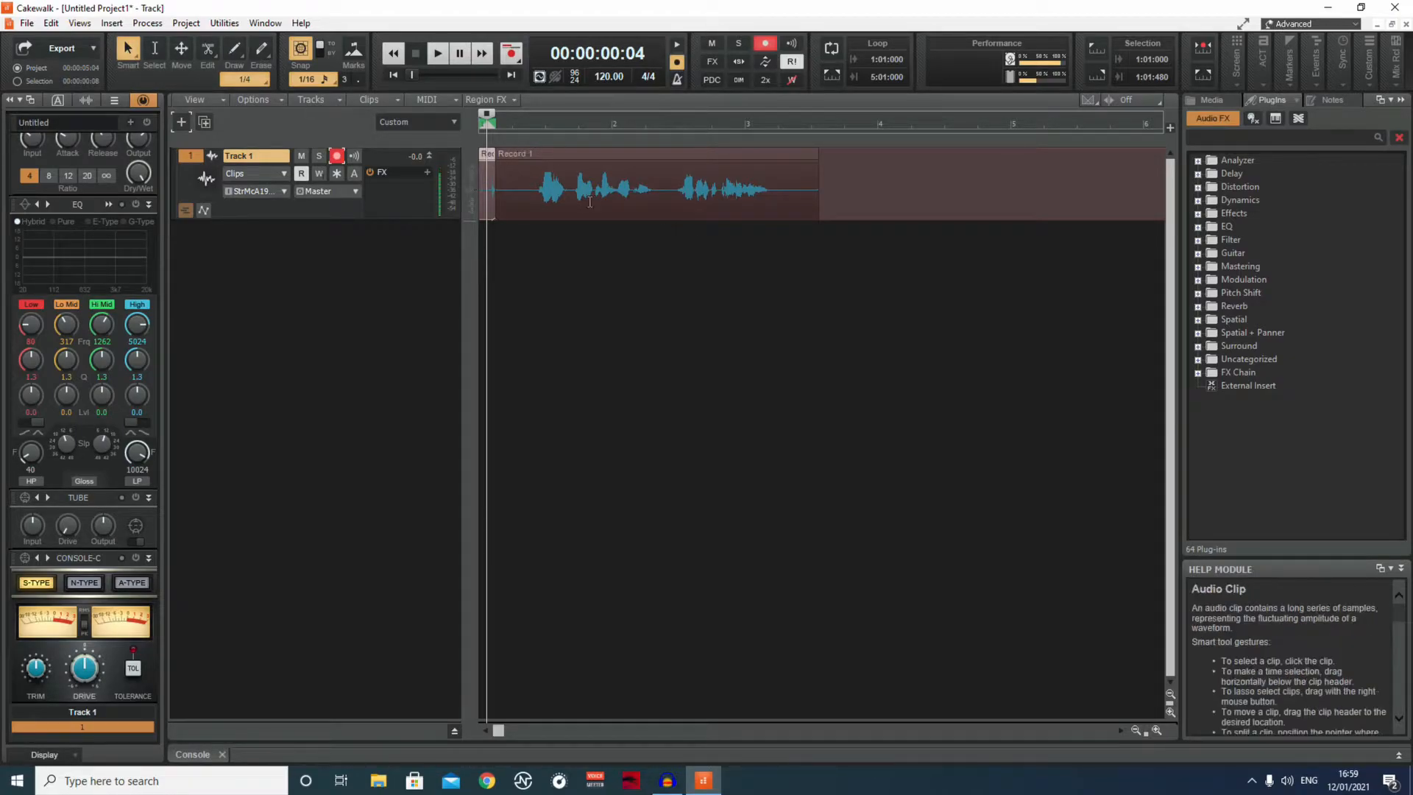
key(Delete)
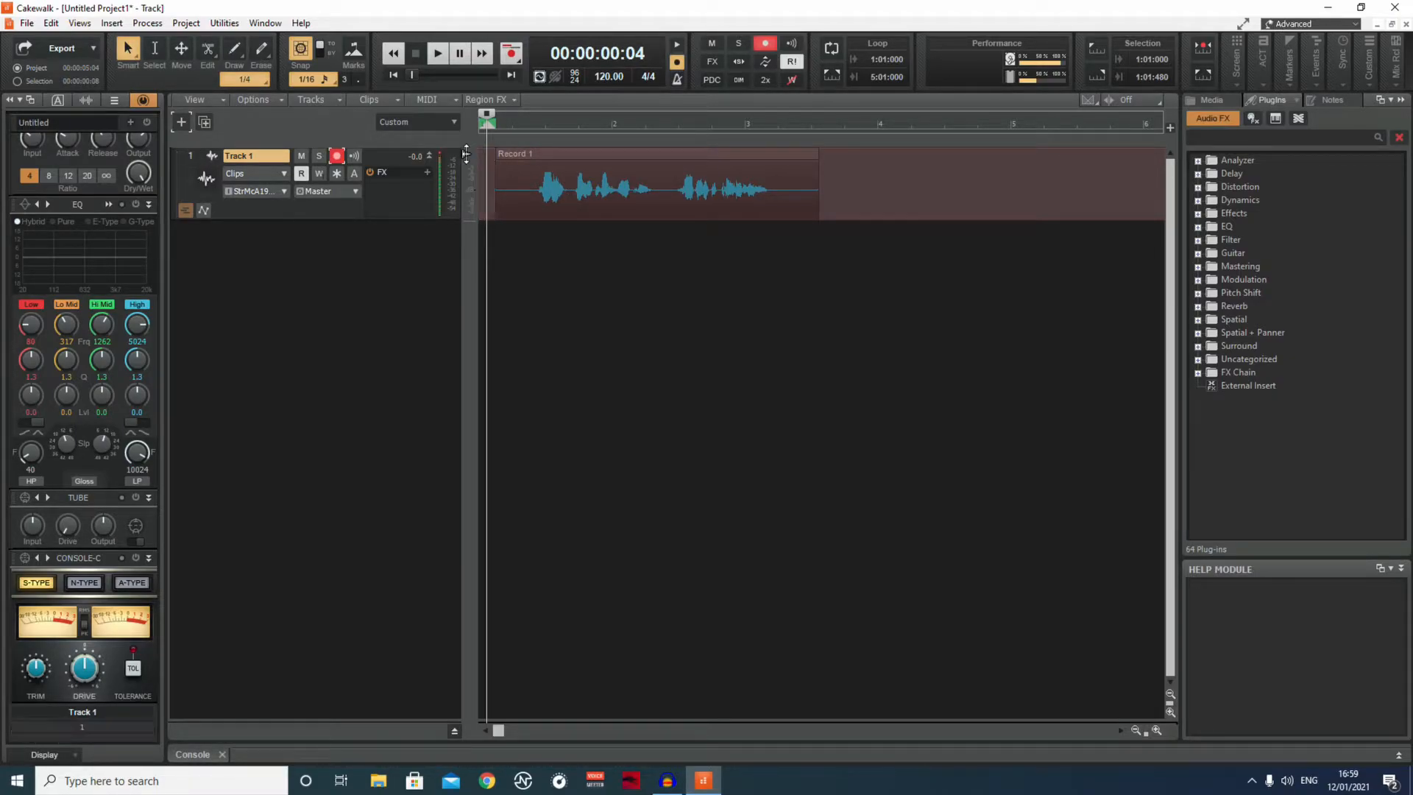
drag(528, 153, 512, 153)
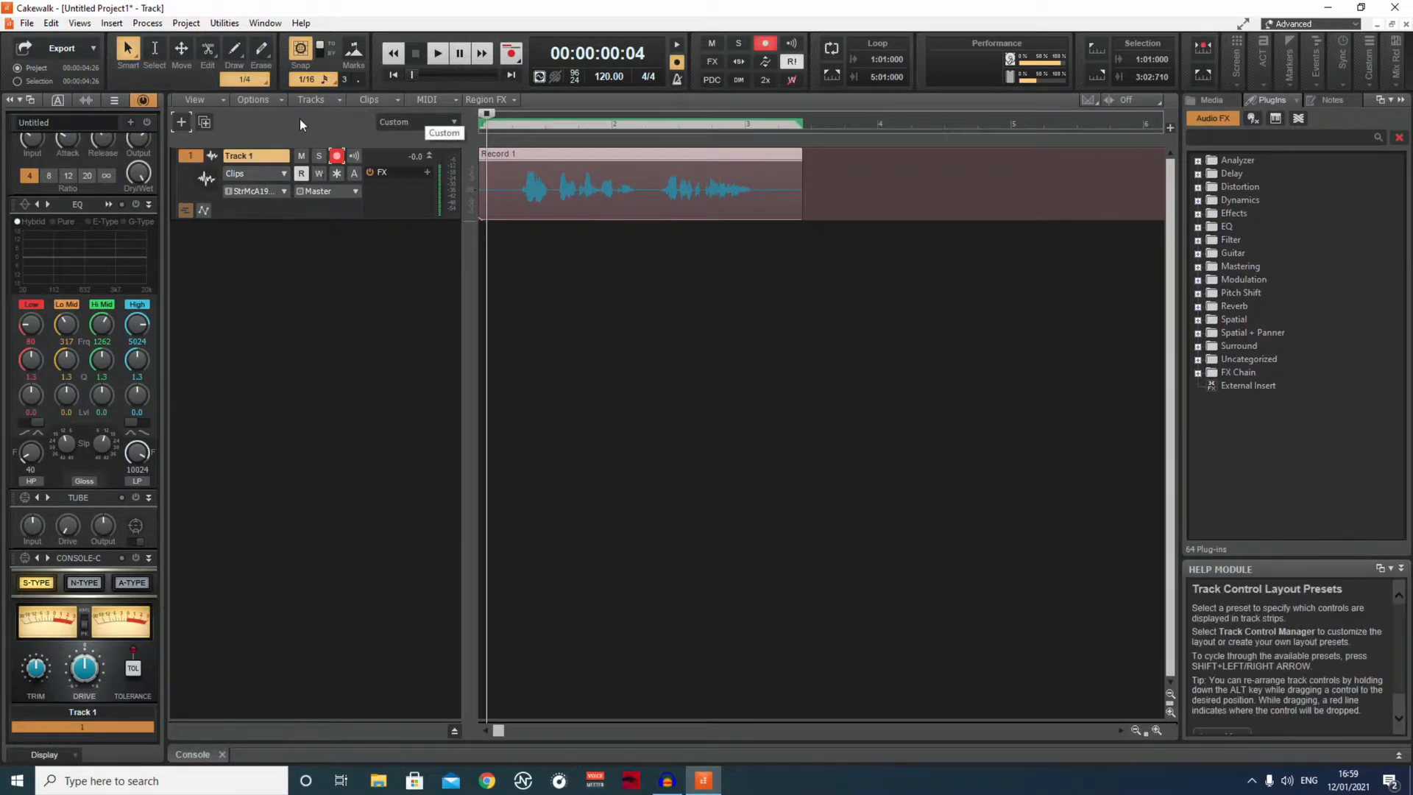
Disarm Track 1 for recording and play the trimmed clip from the beginning of the project.
click(336, 155)
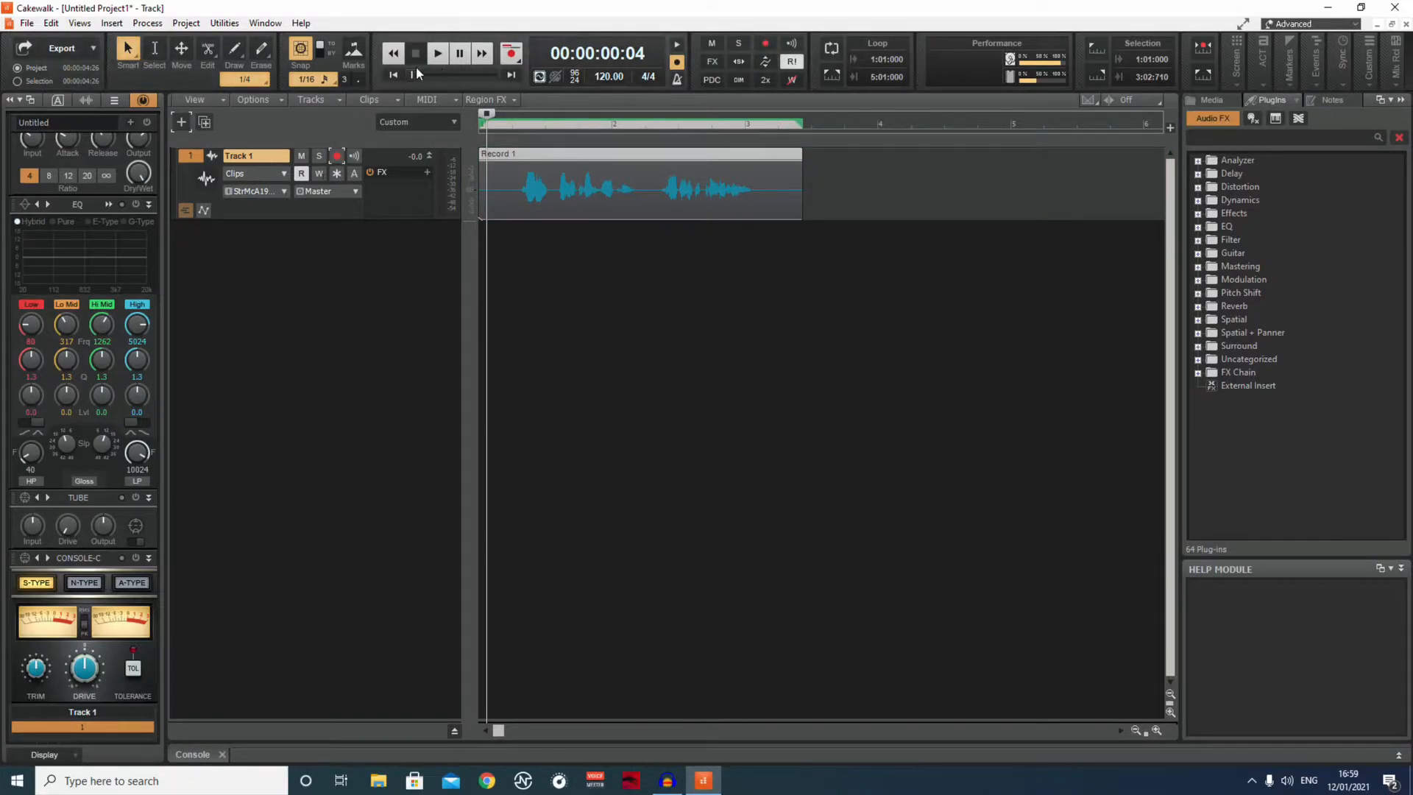
click(486, 117)
click(437, 55)
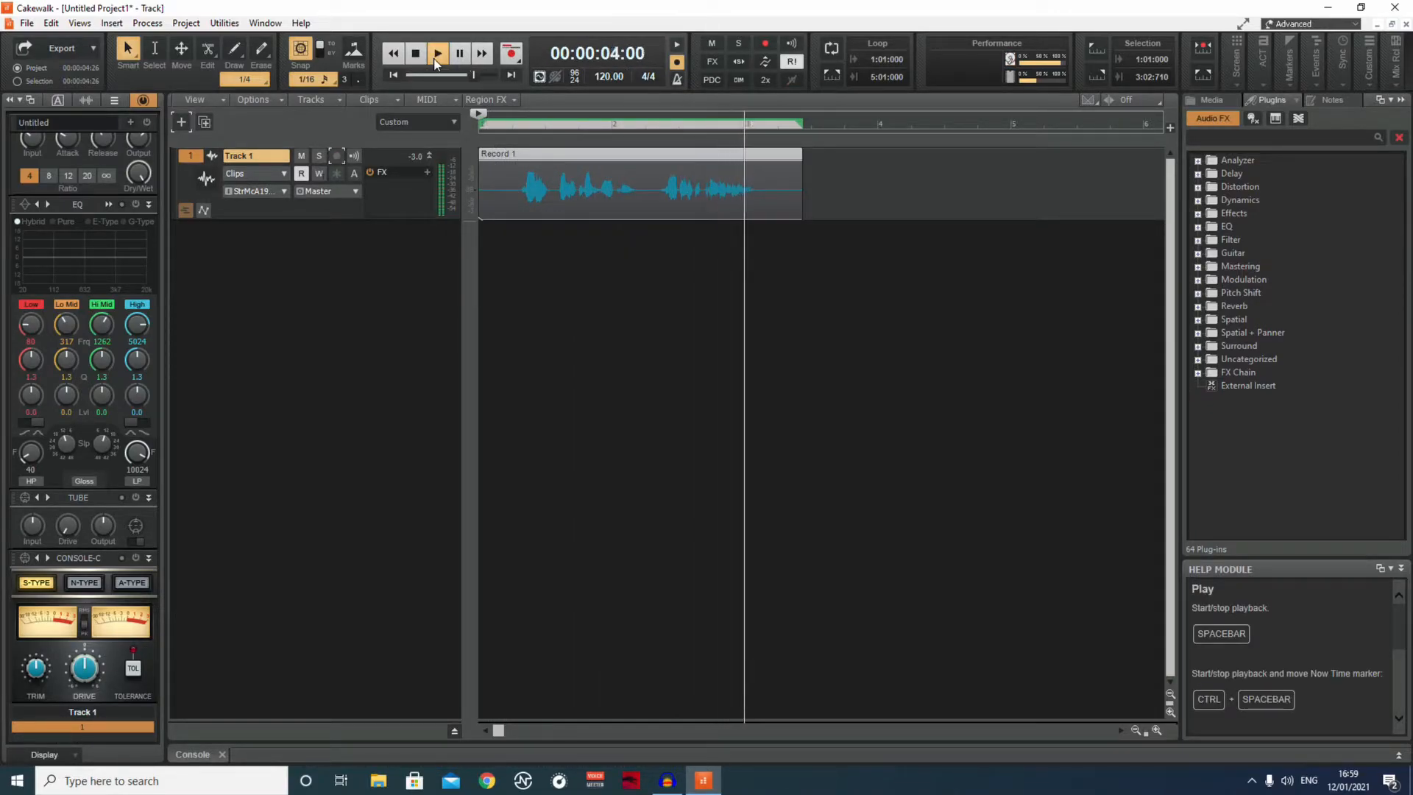
click(421, 55)
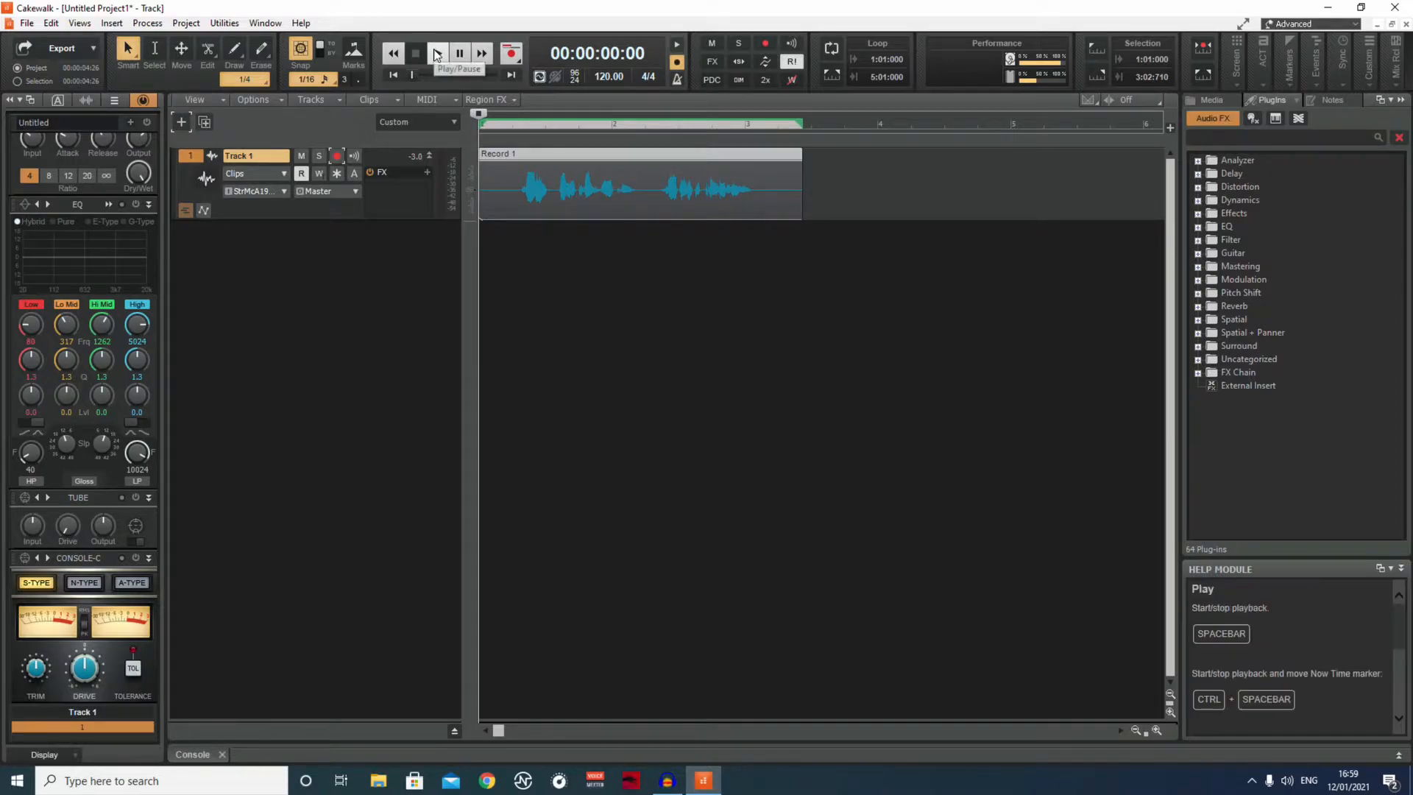
click(439, 65)
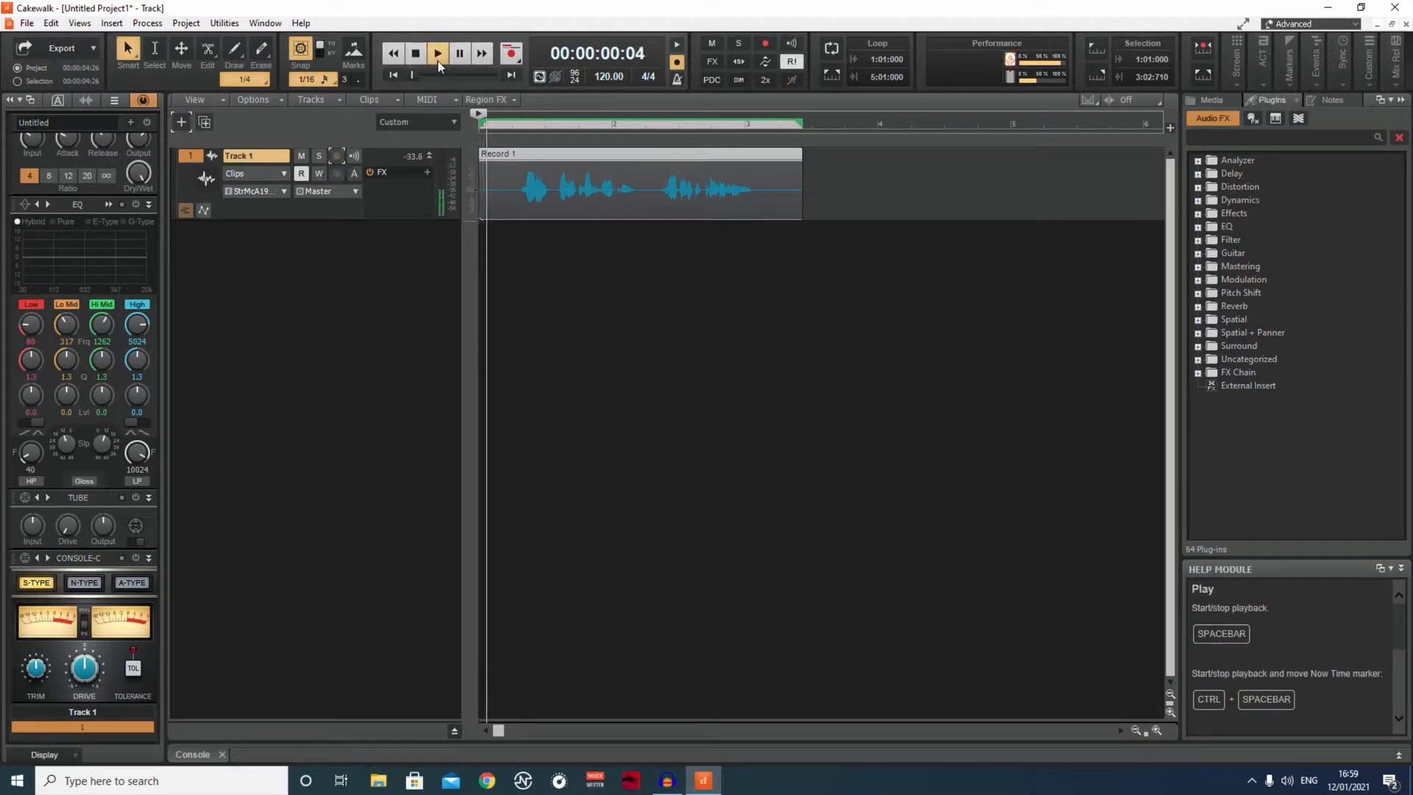
click(415, 54)
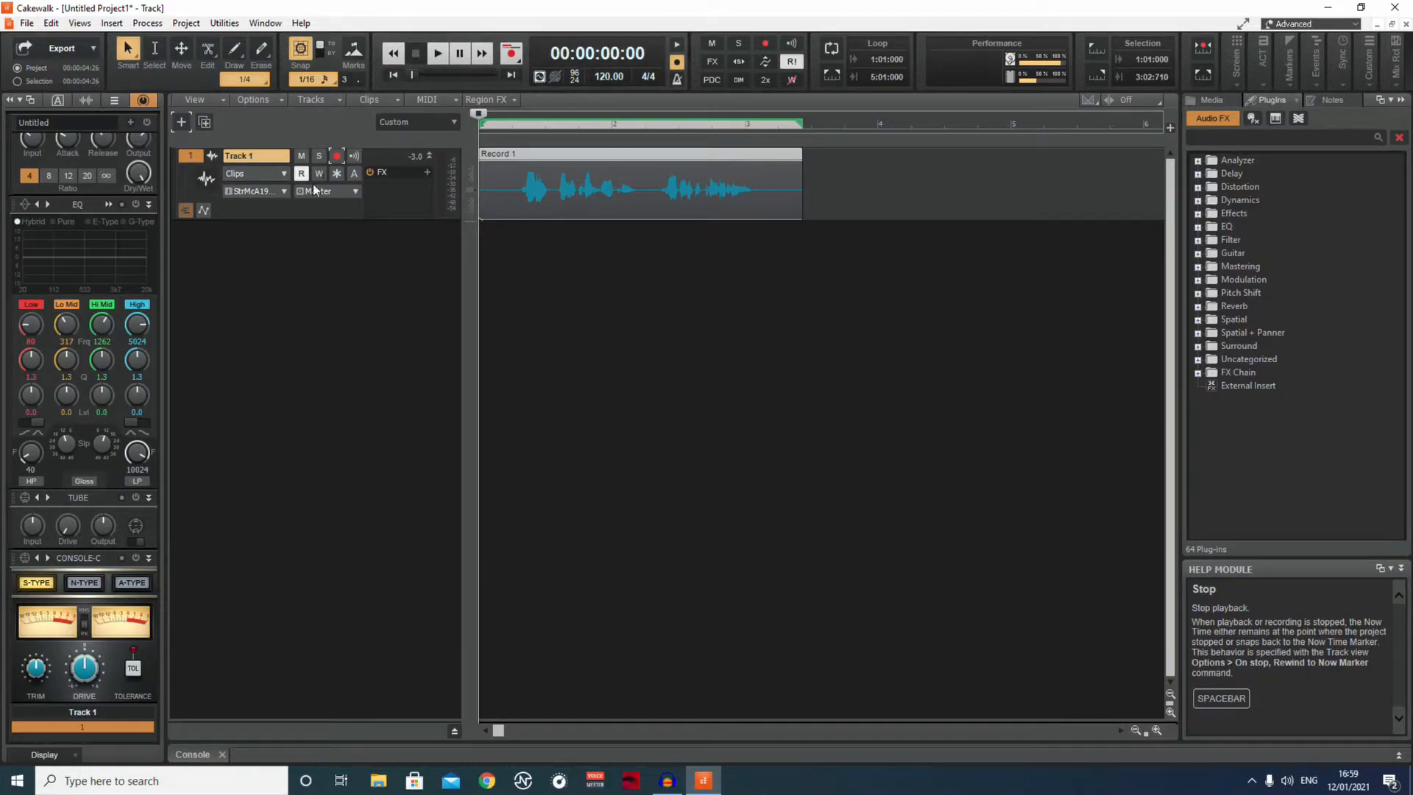
Insert the Sonitus Gate dynamics effect in Track 1's FX rack and move its window clear of the track controls.
click(427, 174)
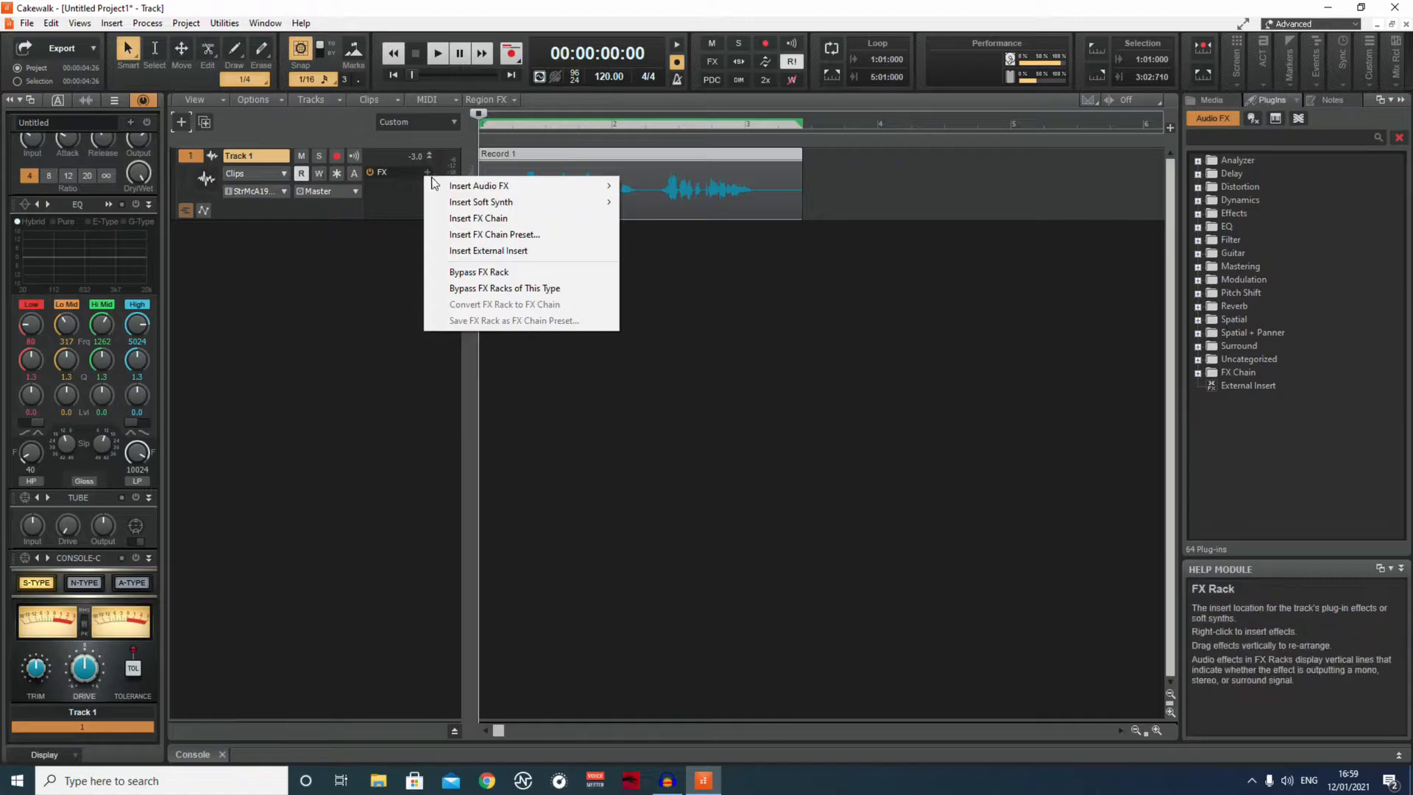
mouse_move(461, 187)
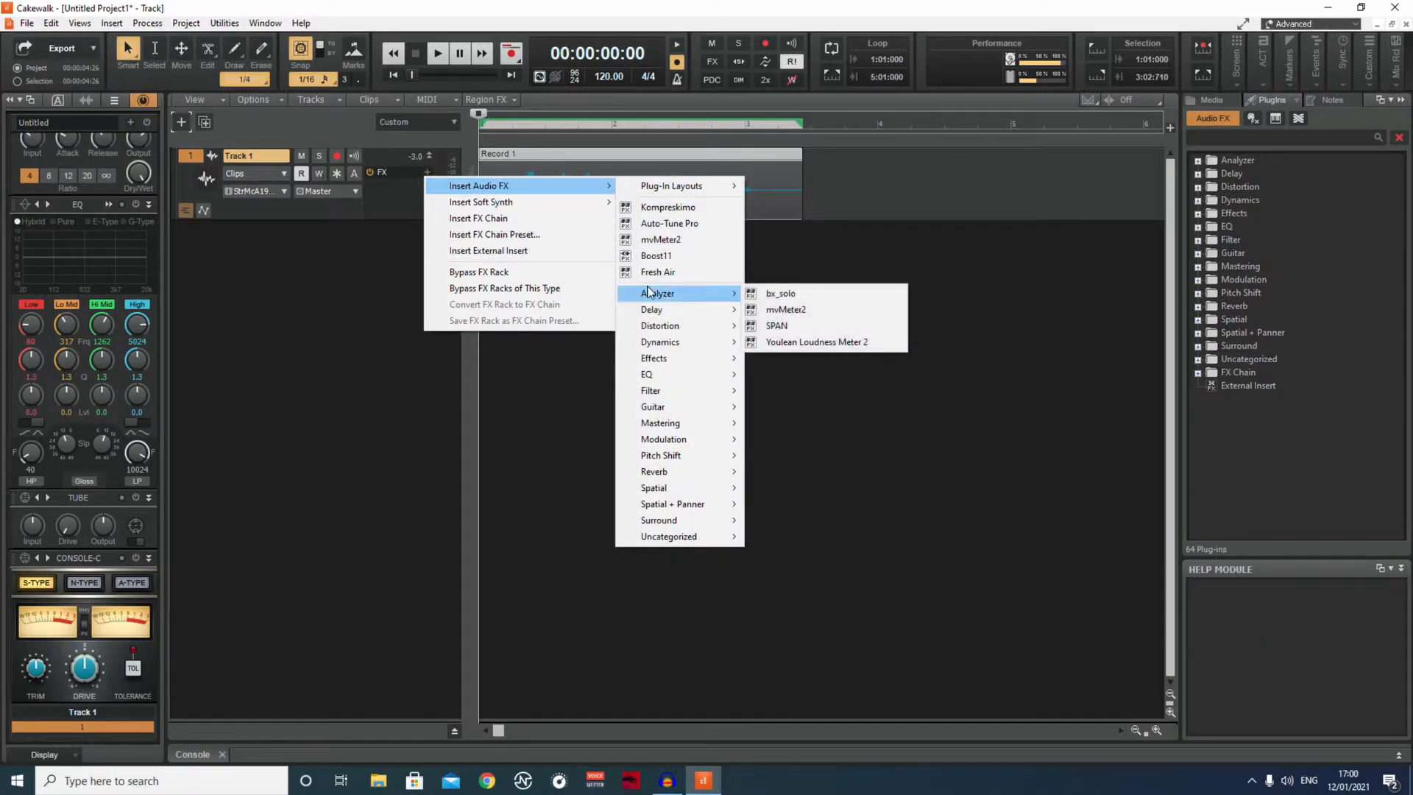
mouse_move(663, 312)
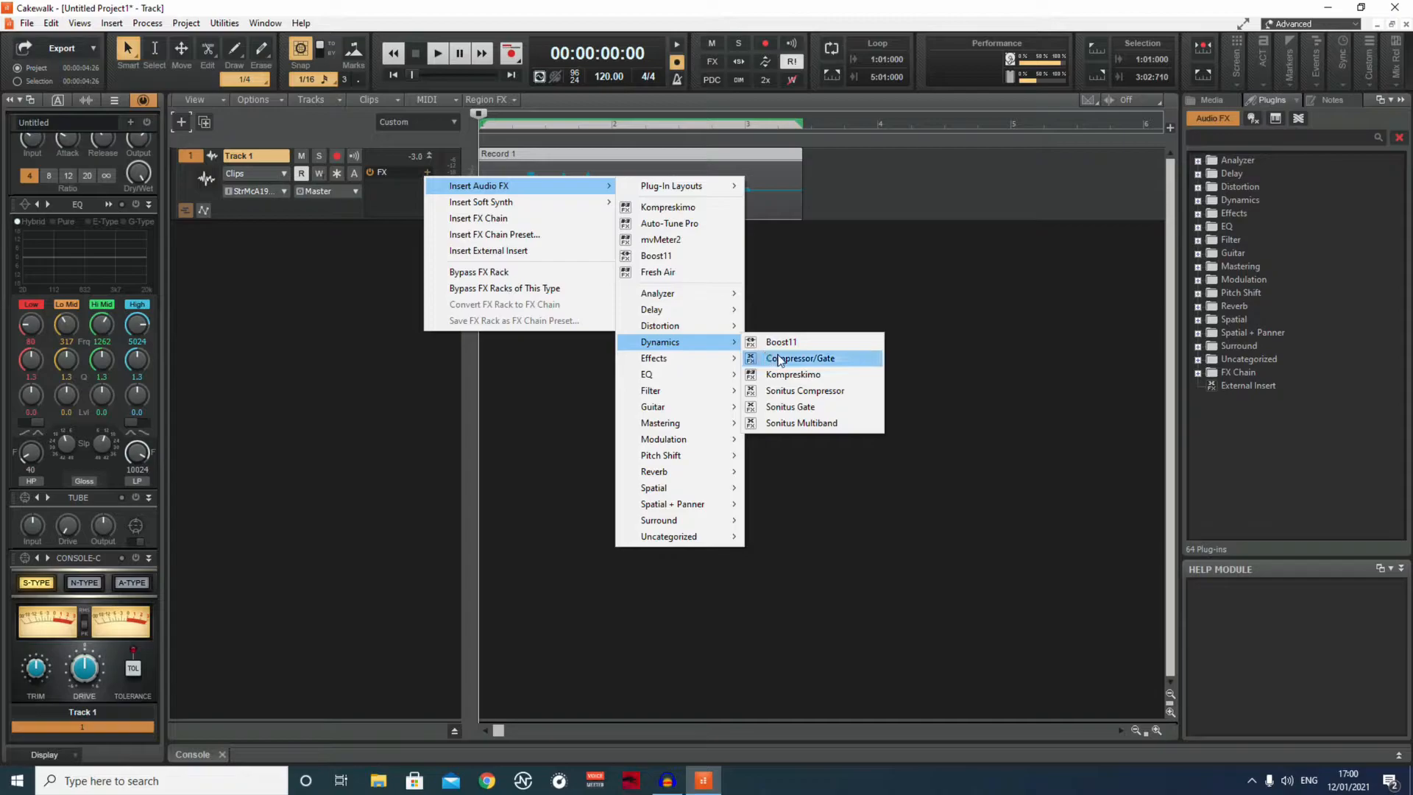
click(781, 407)
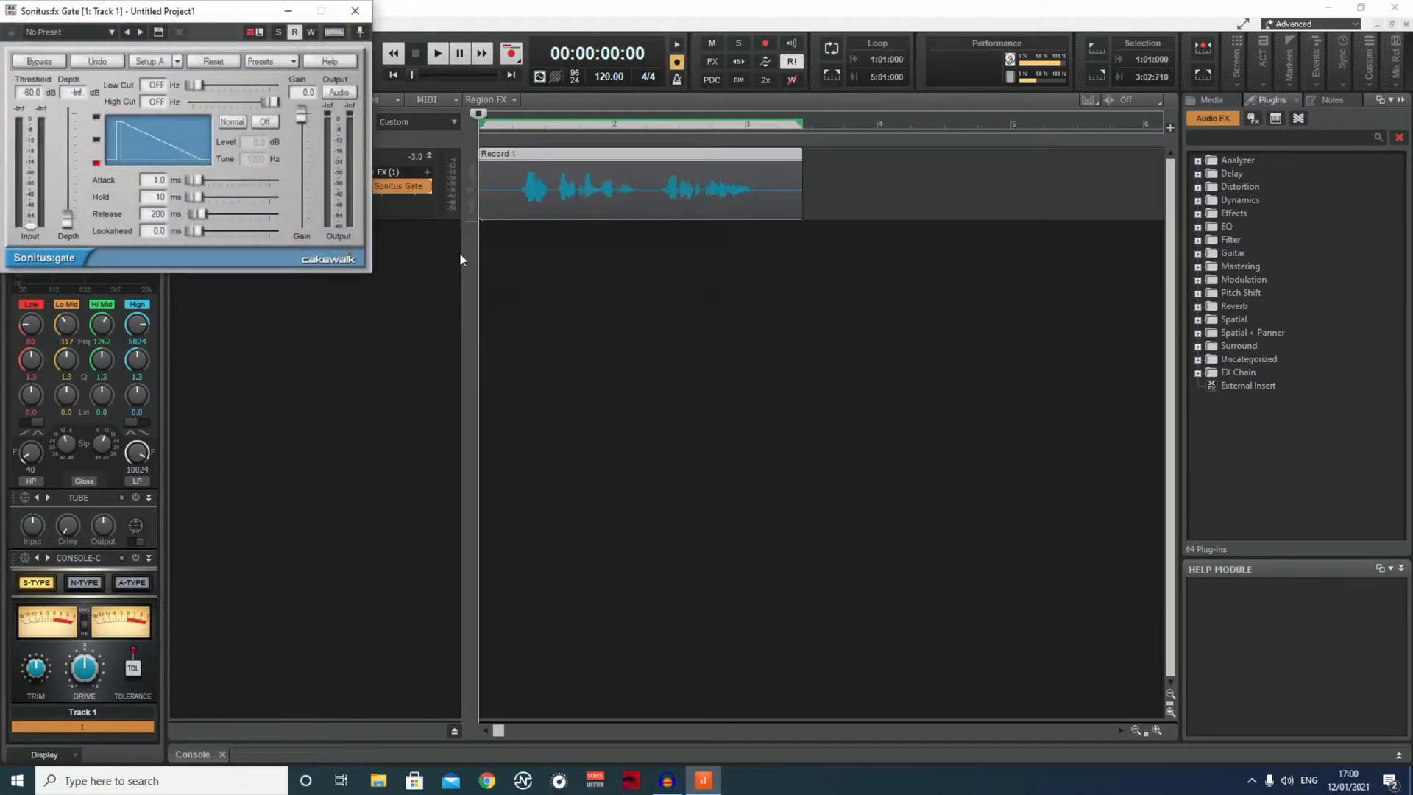
drag(231, 12, 798, 112)
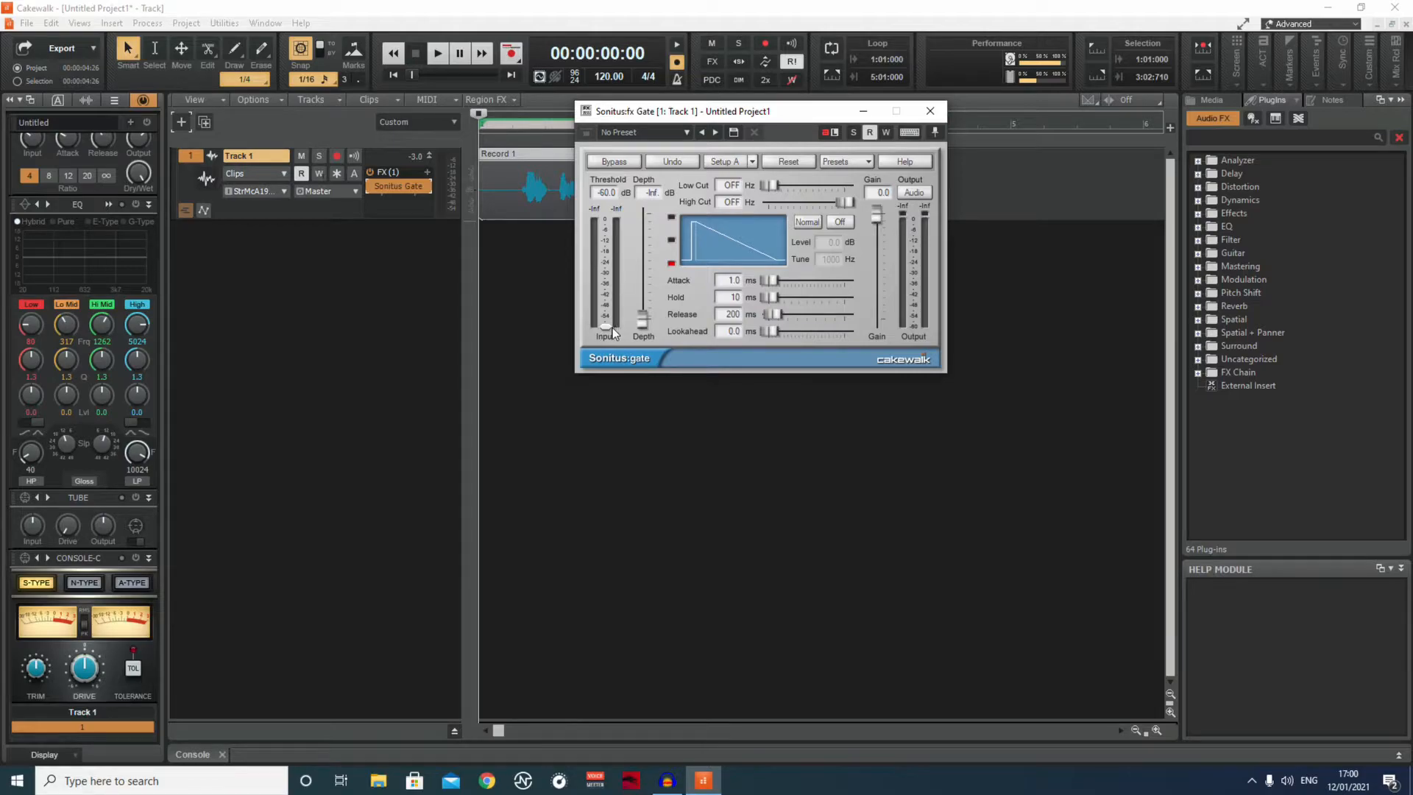
Set the gate's threshold to about -39.3 dB and play the clip to hear its effect.
drag(605, 321, 605, 293)
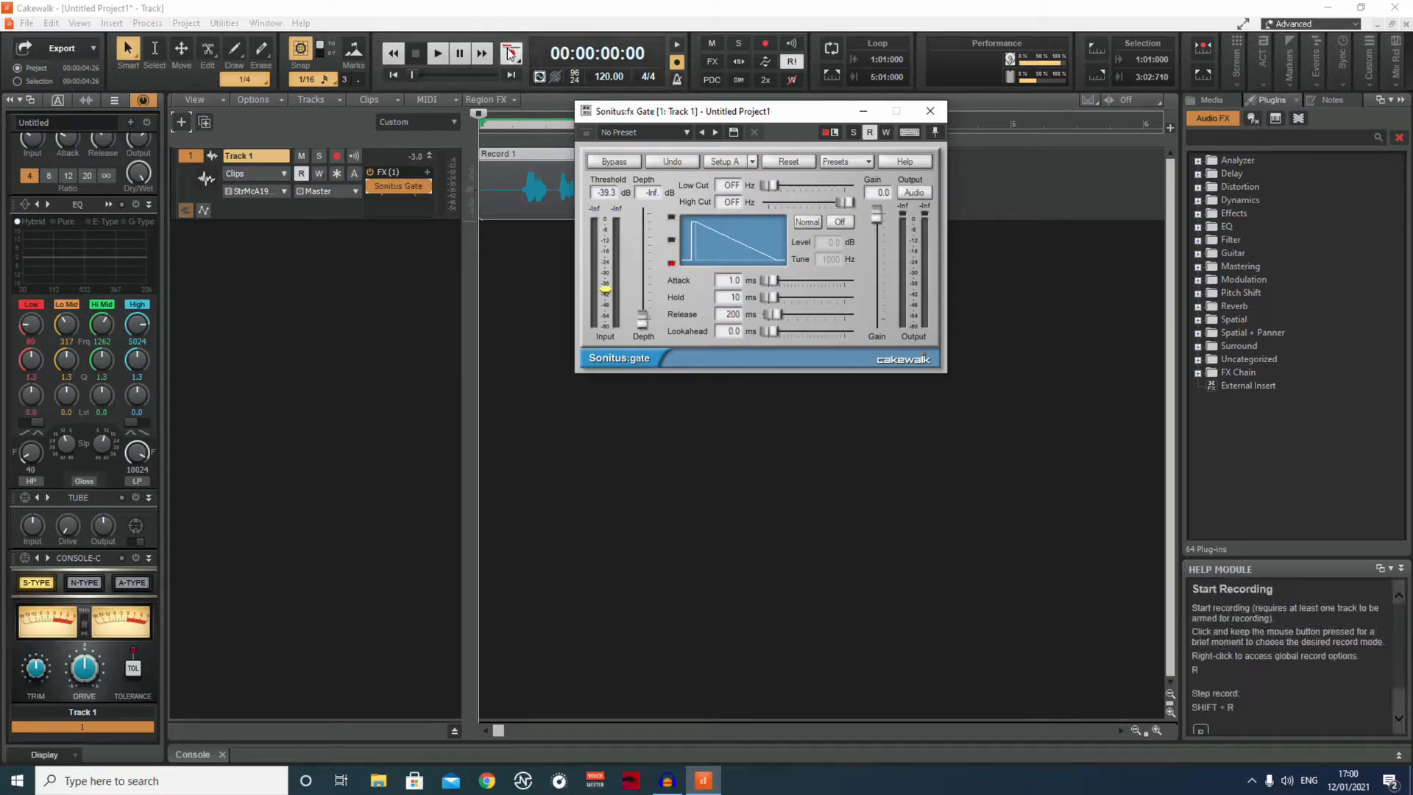
click(435, 56)
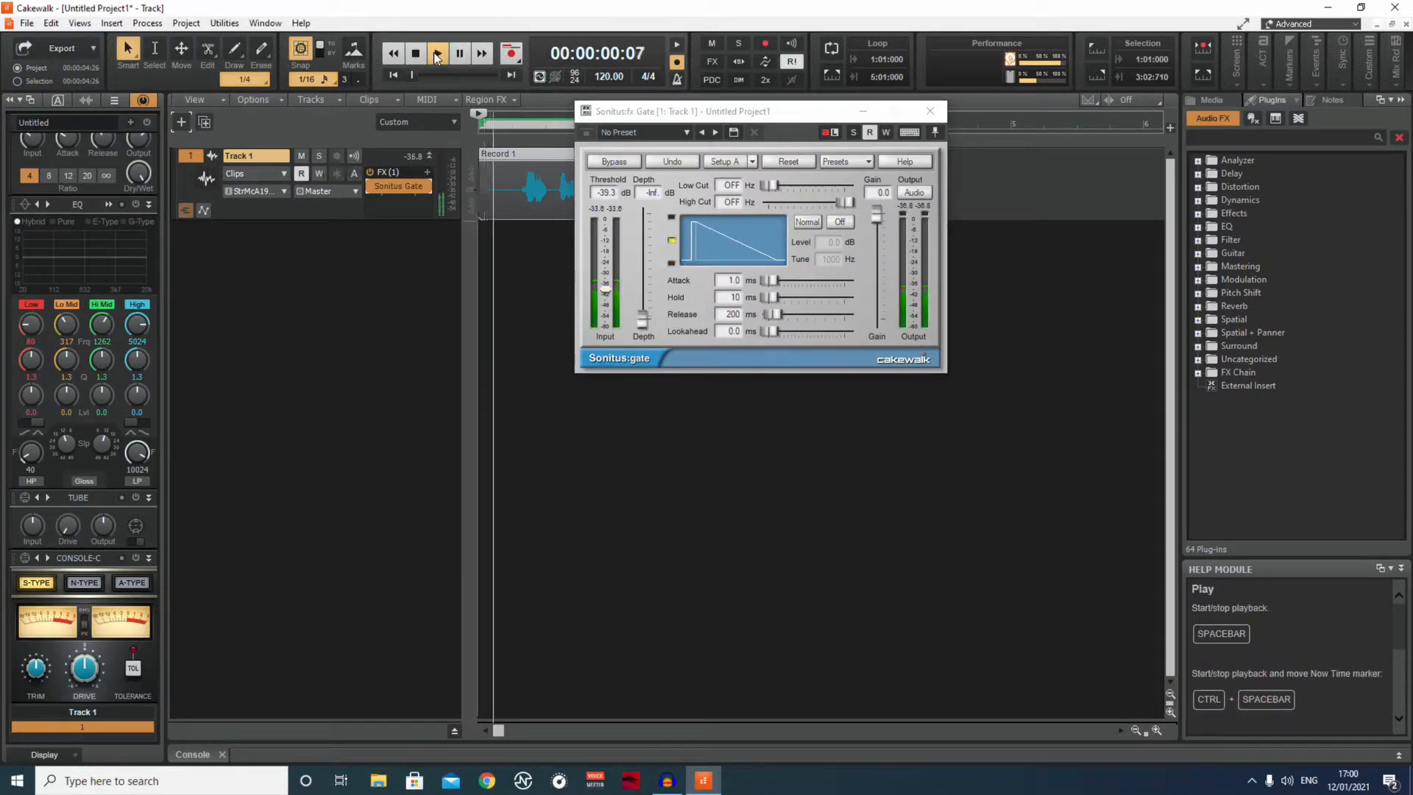
click(424, 59)
click(431, 56)
click(417, 55)
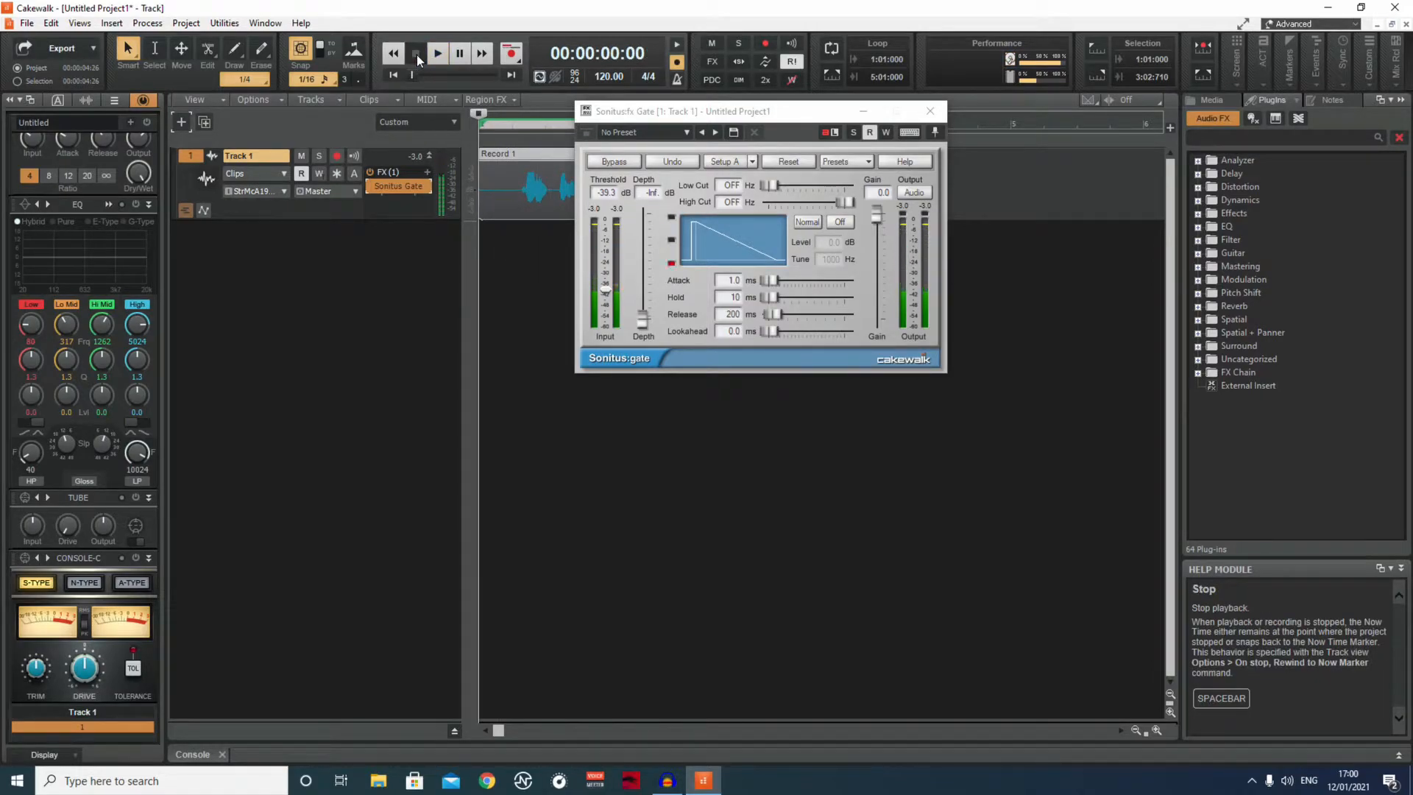
Raise the gate's threshold to about -33.7 dB and play the start of the clip.
click(608, 291)
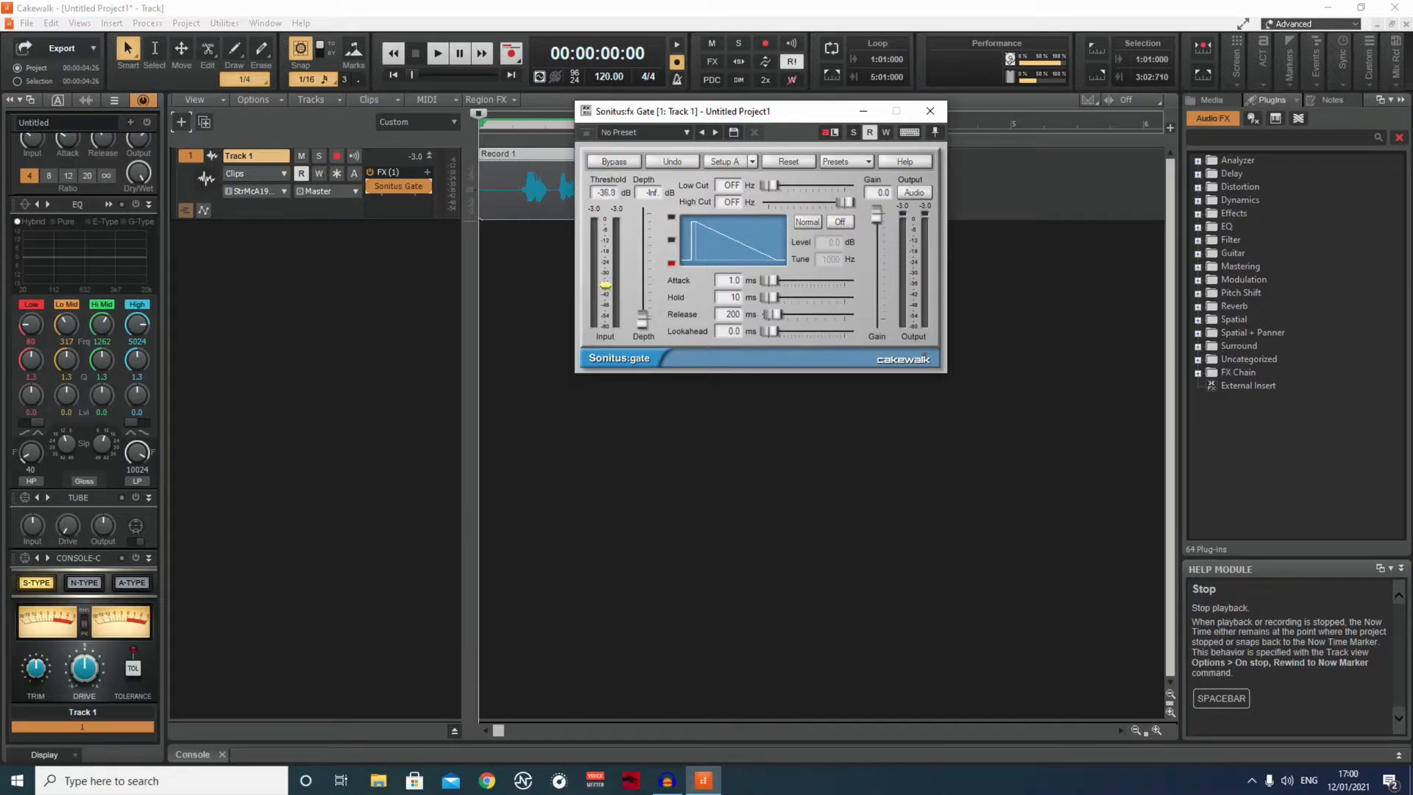
mouse_move(606, 285)
mouse_down()
mouse_move(606, 297)
mouse_move(606, 285)
mouse_up()
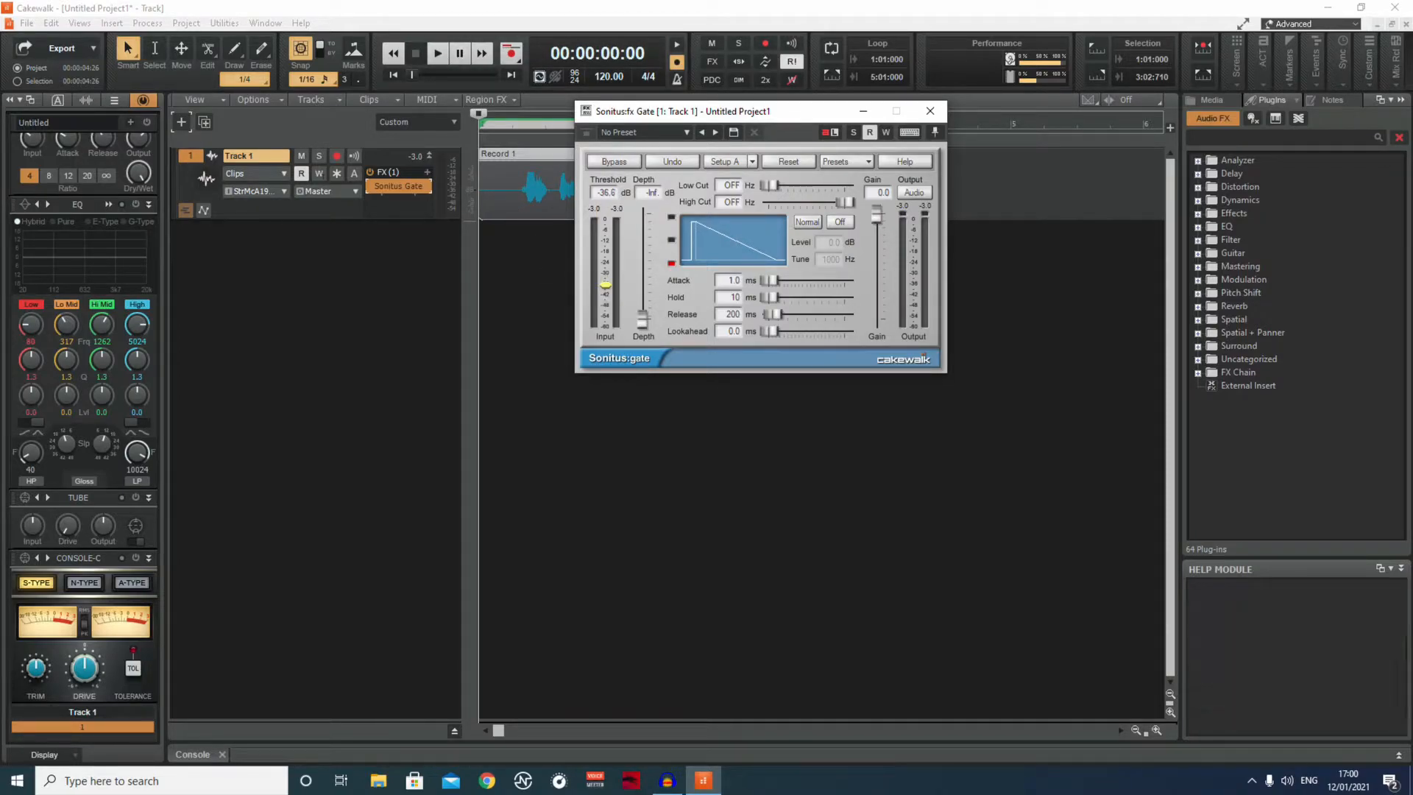
click(437, 53)
click(417, 55)
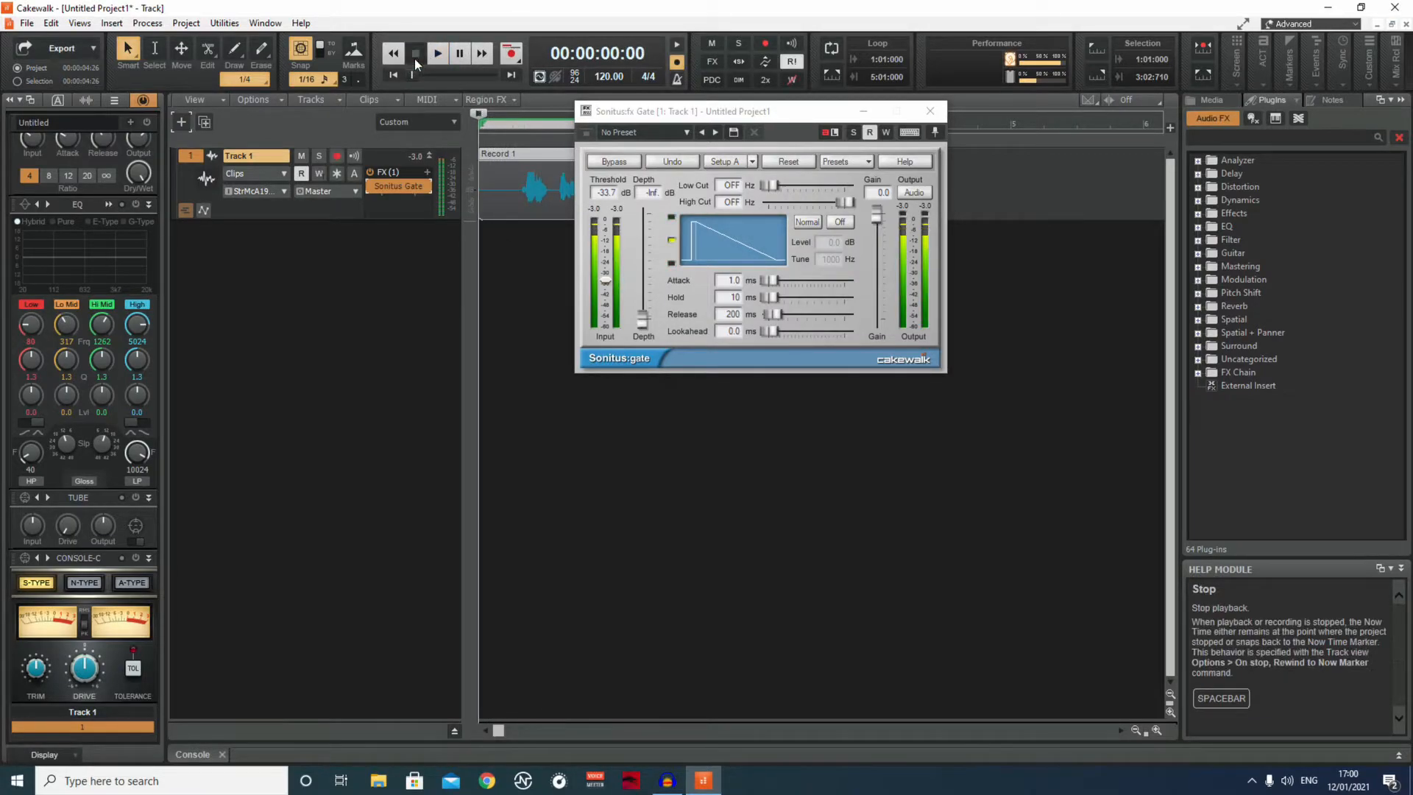
Raise the gate's threshold to about -31.8 dB and play the whole clip.
click(606, 282)
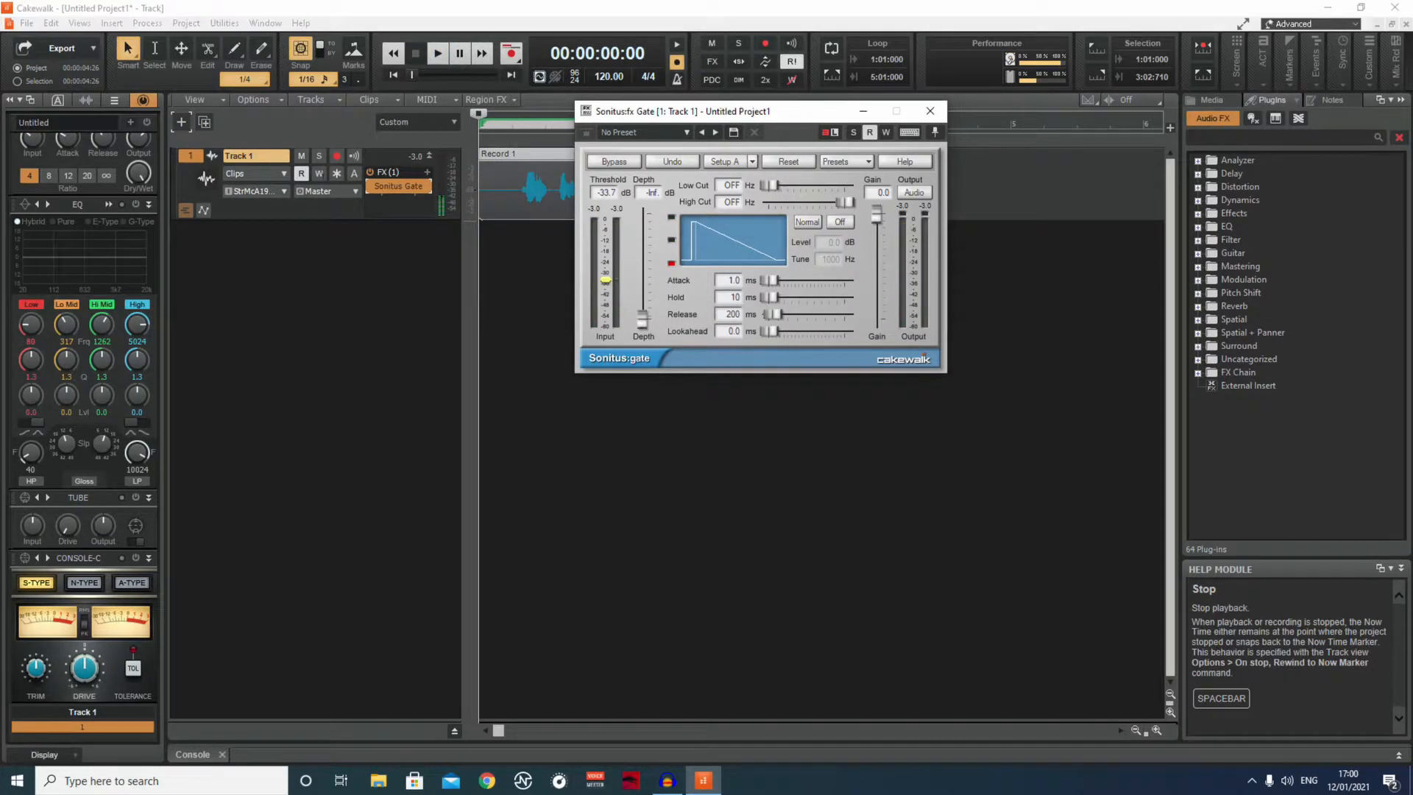
drag(606, 280, 605, 278)
click(437, 54)
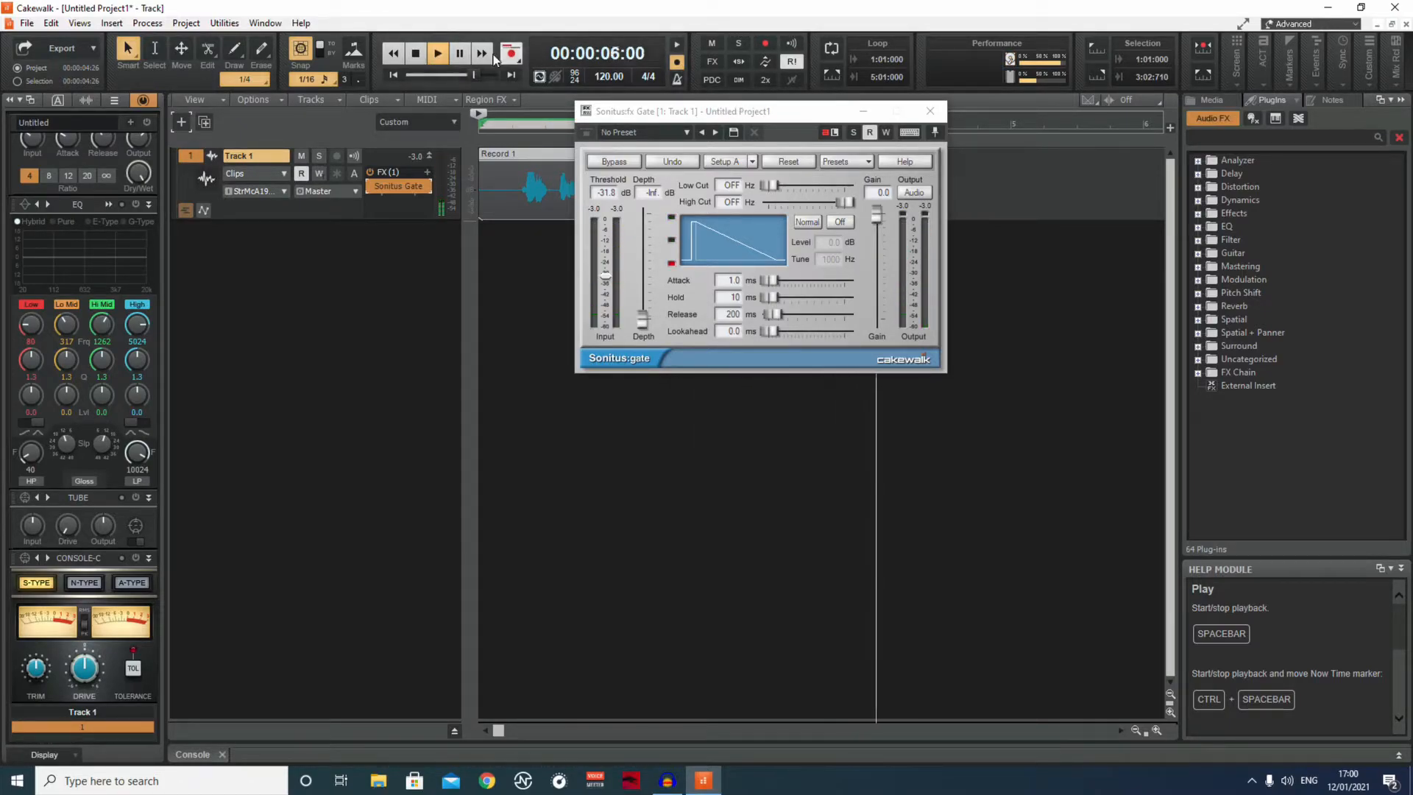
click(421, 56)
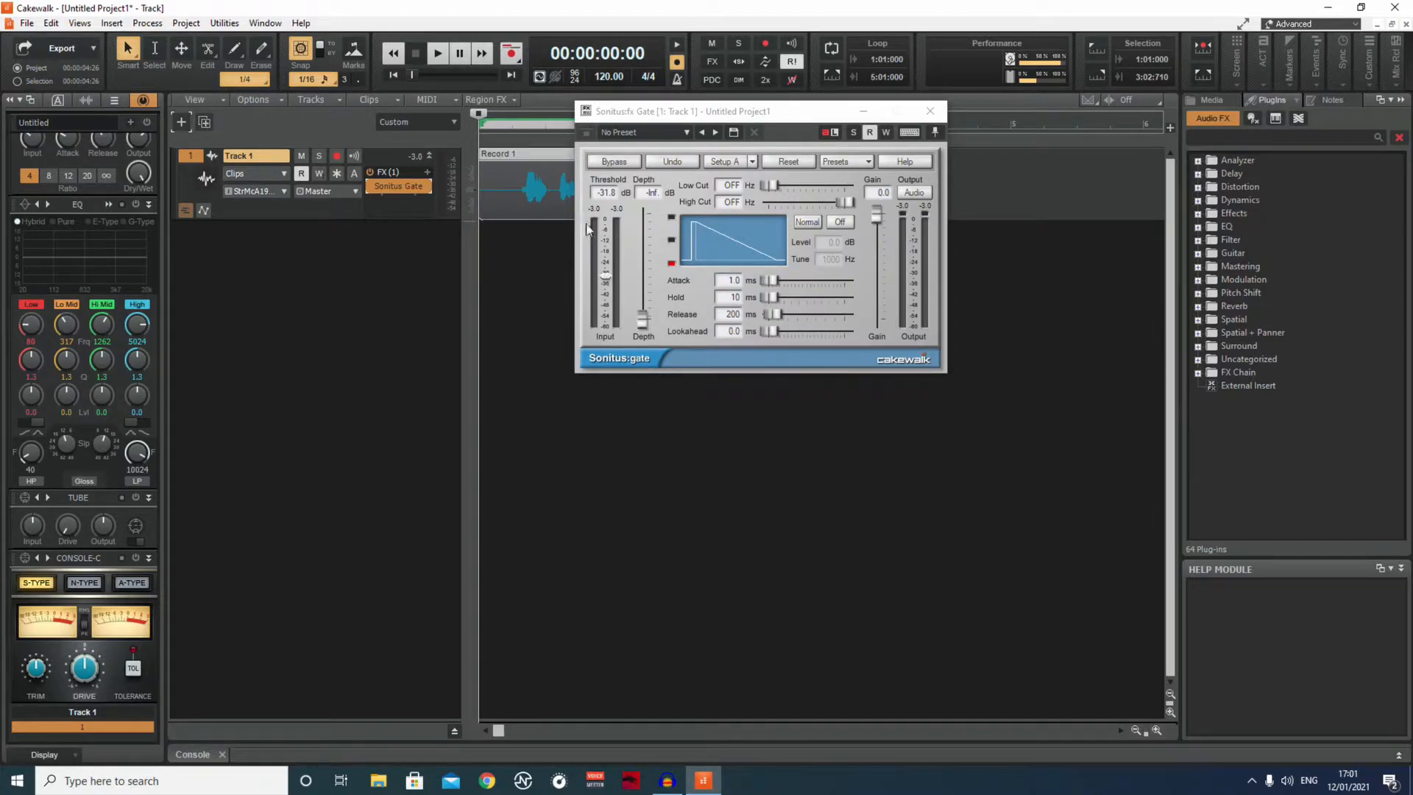
Raise the gate's threshold well above its current setting, minimize the gate window and play the clip.
drag(714, 110, 772, 109)
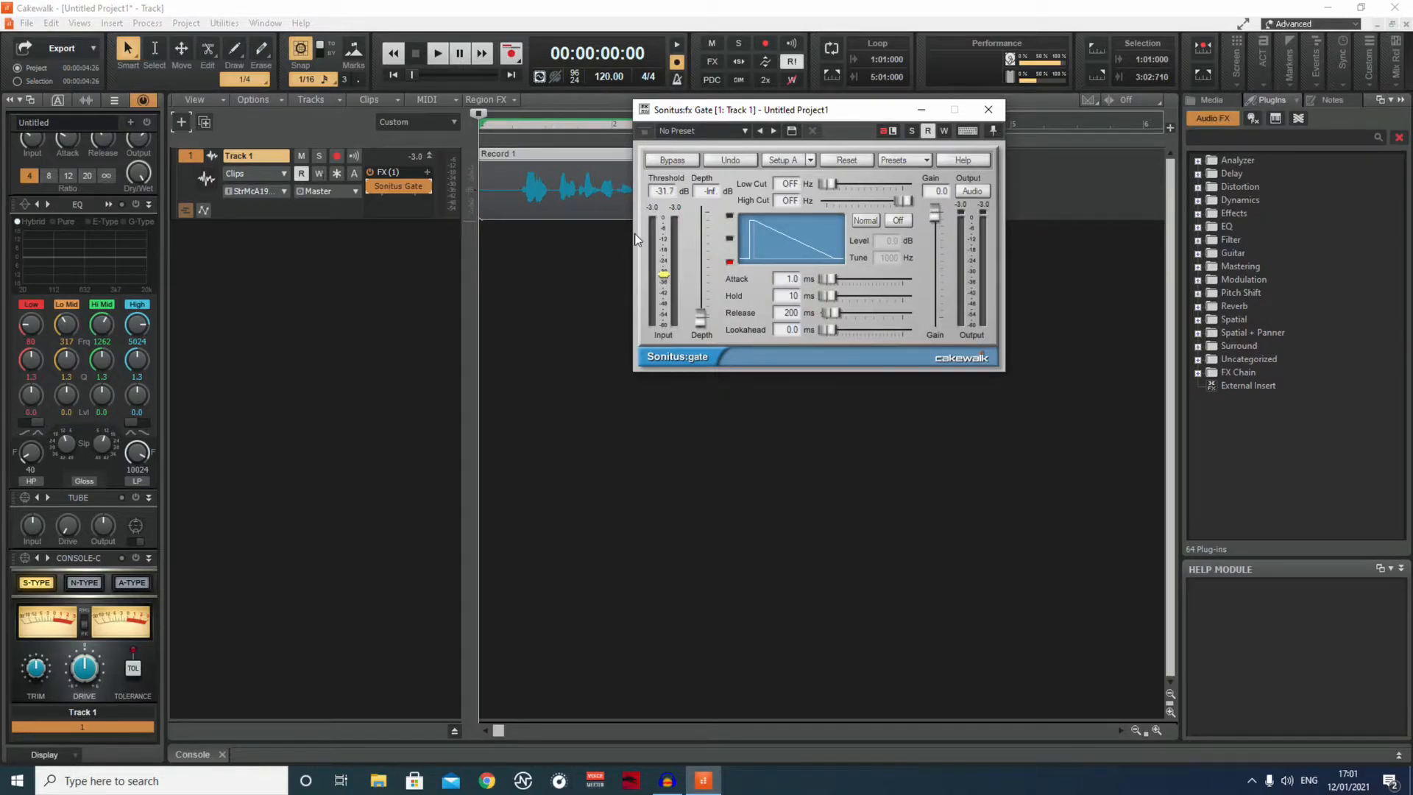
drag(664, 274, 664, 251)
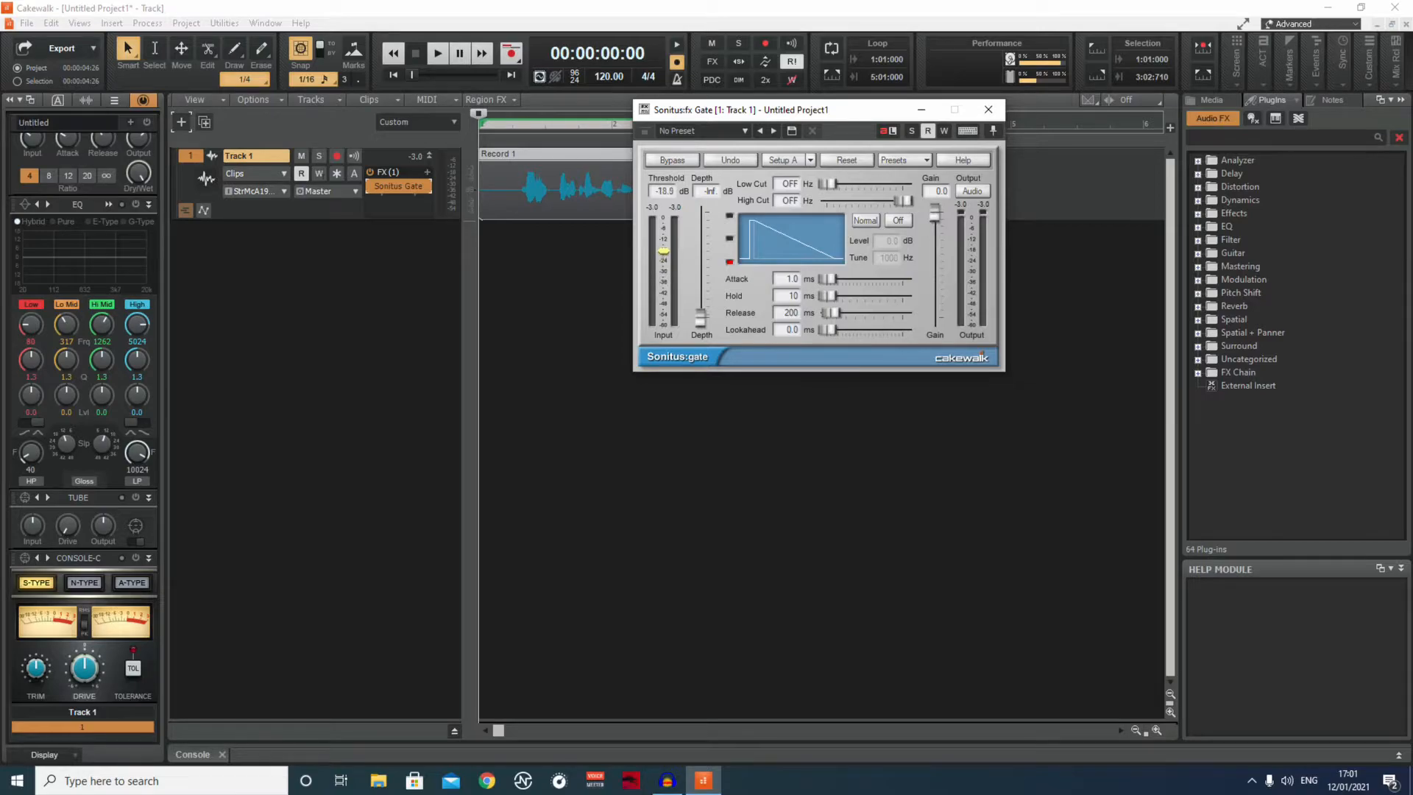
click(920, 109)
click(435, 54)
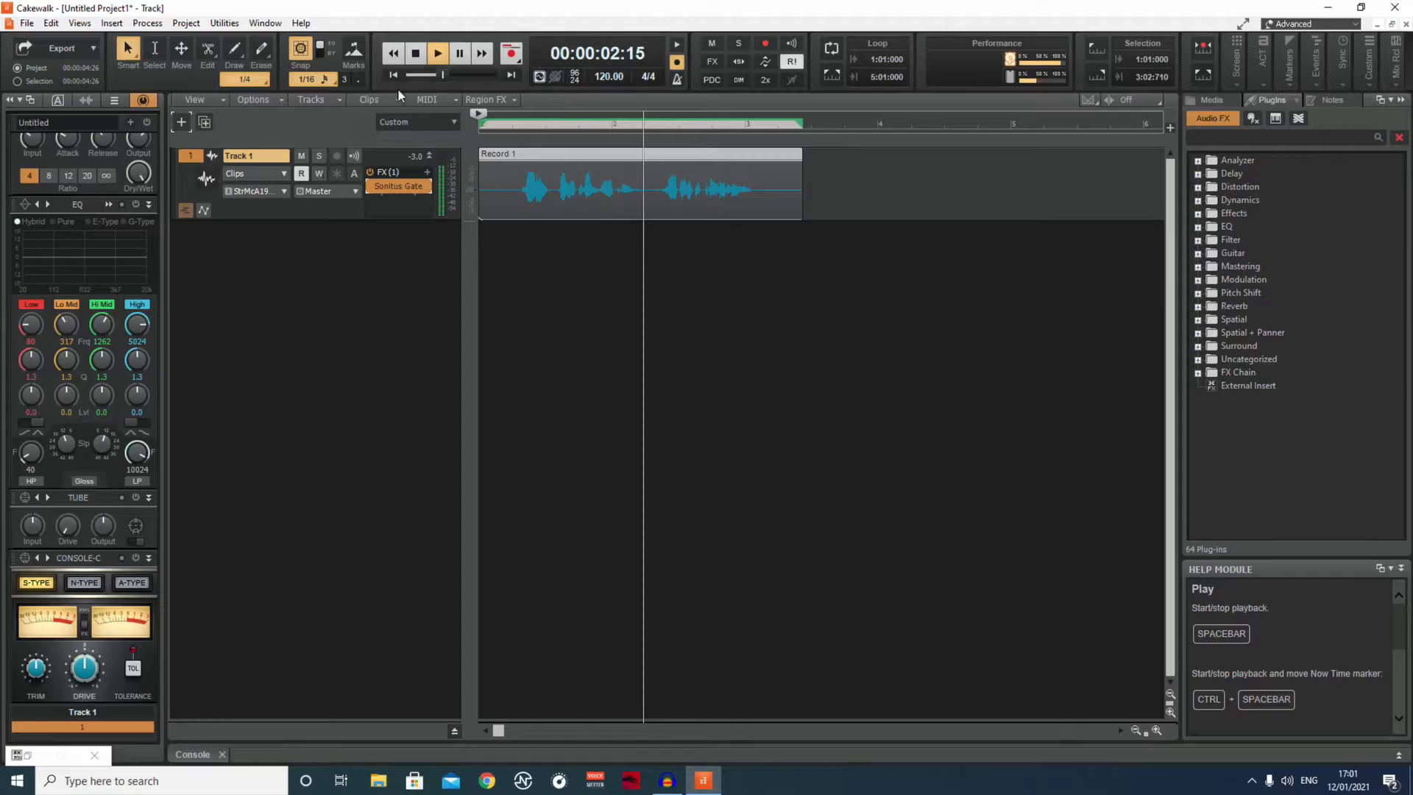
click(422, 57)
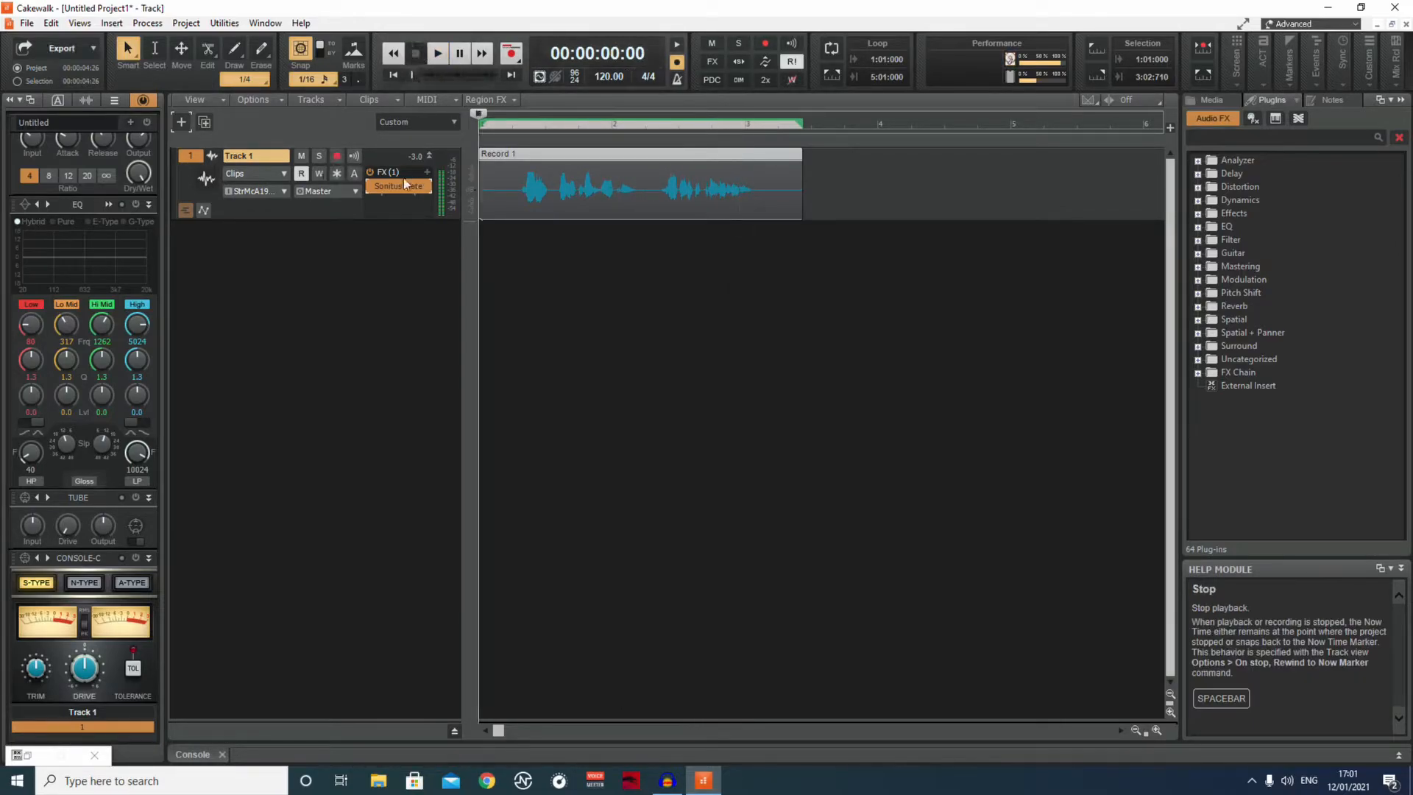
Reopen the gate on Track 1, set its threshold to about -12.3 dB and play the clip.
click(408, 184)
drag(663, 253, 664, 247)
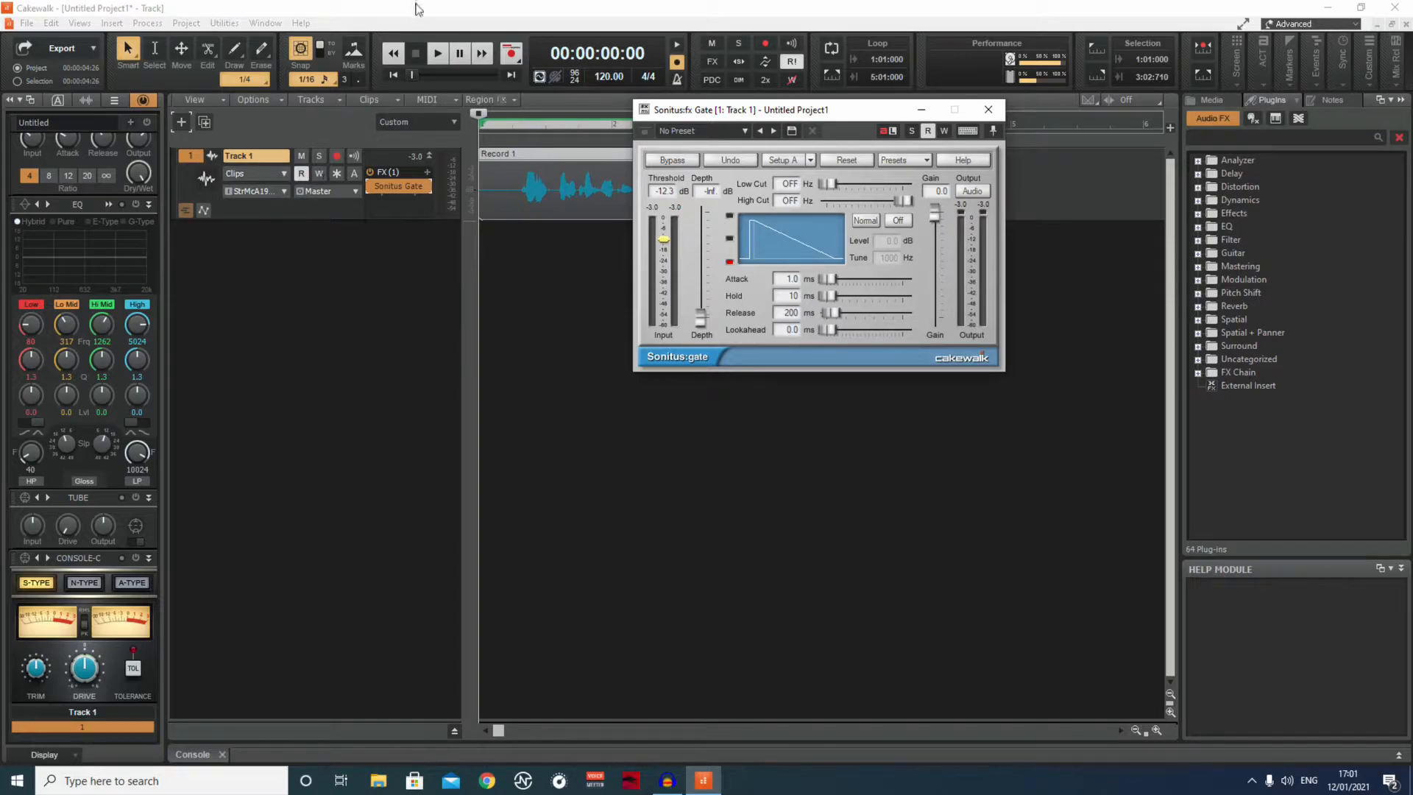
click(438, 54)
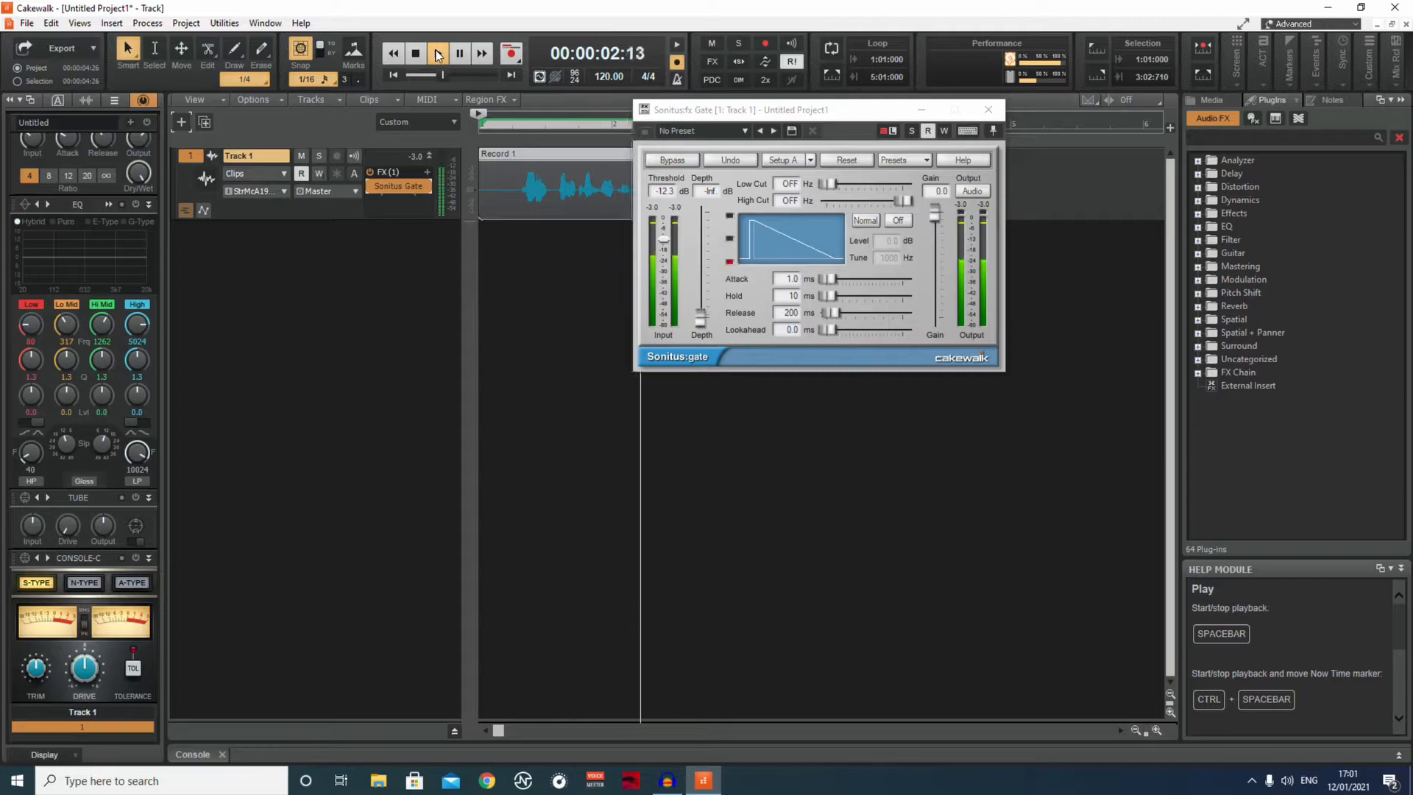
click(411, 63)
Lower the gate's threshold to about -29.7 dB and play the clip.
drag(663, 239, 664, 269)
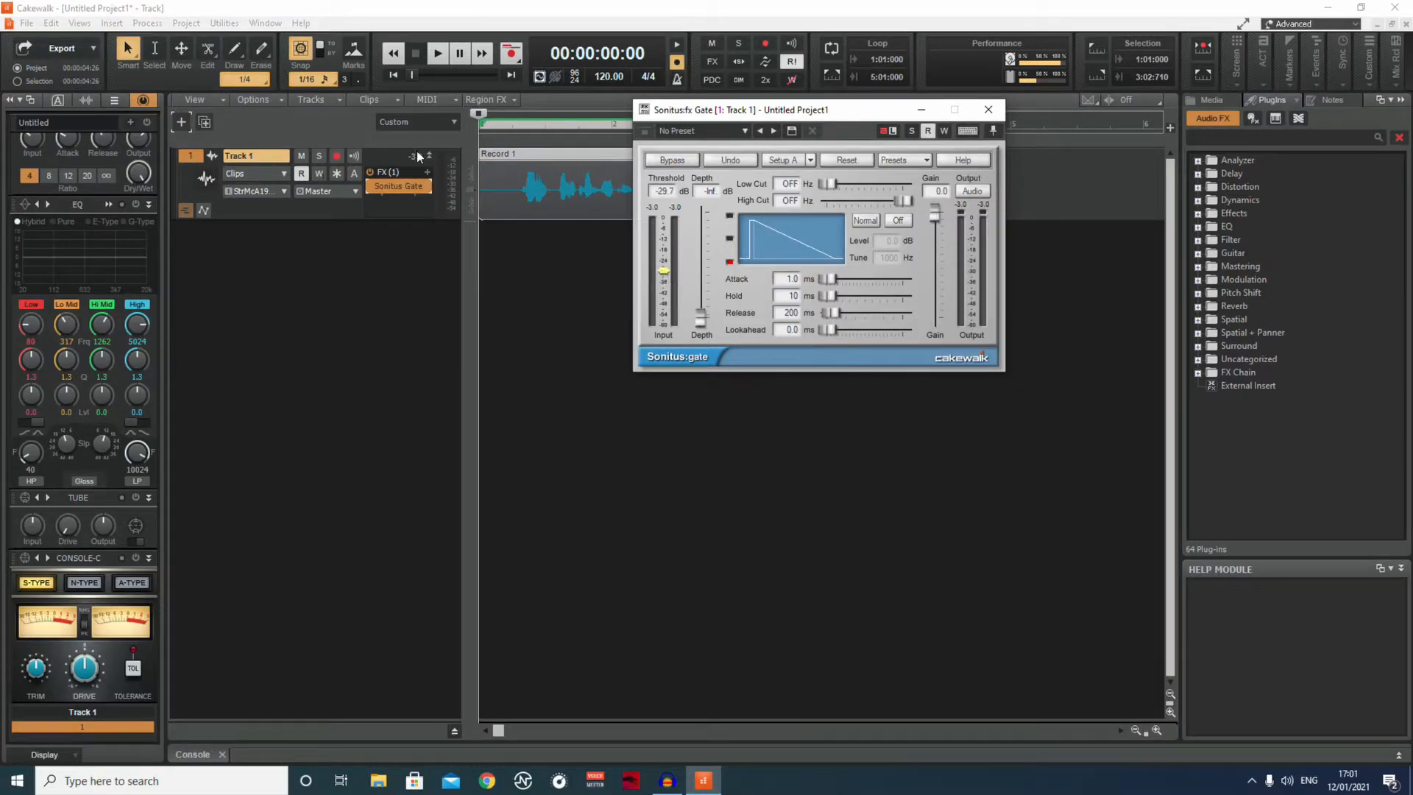
click(439, 61)
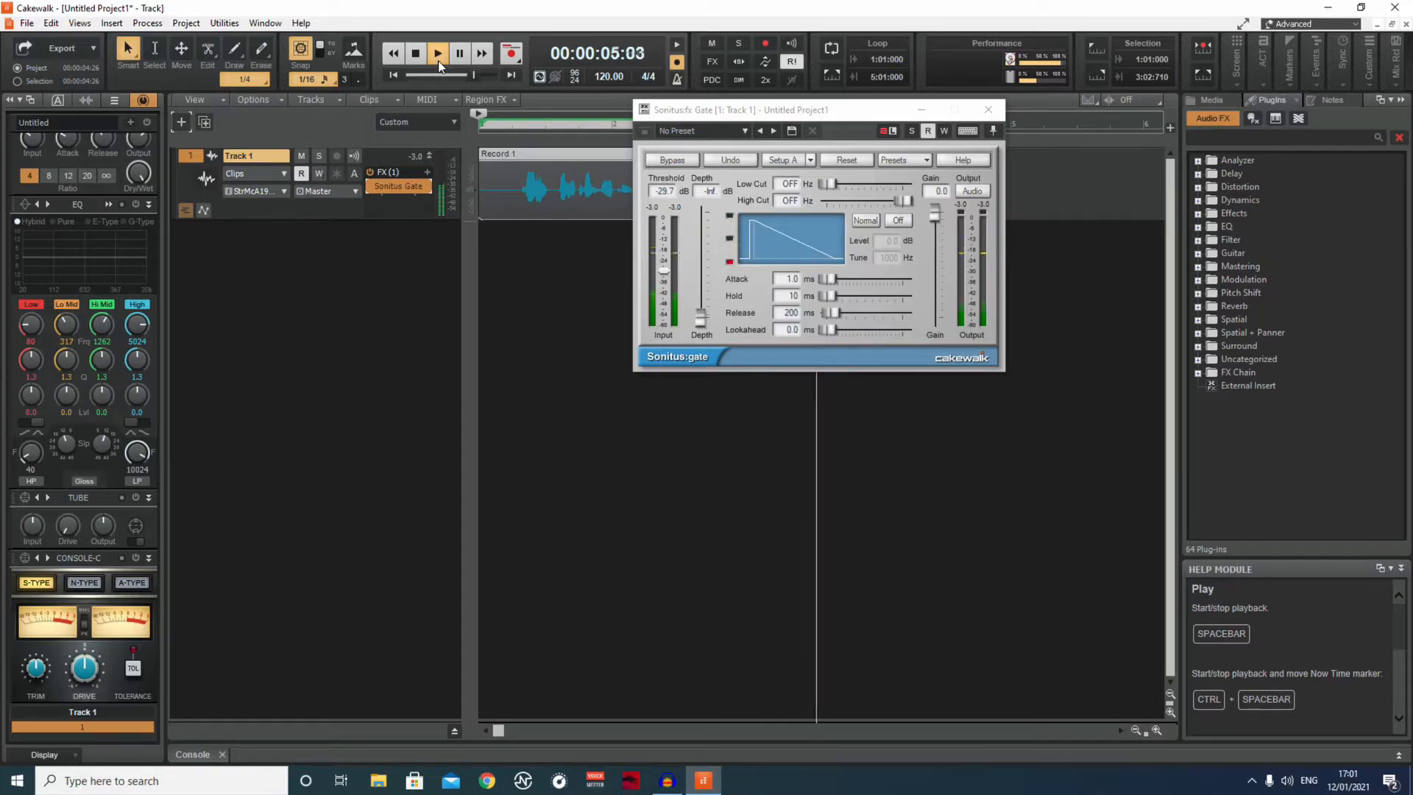
click(416, 53)
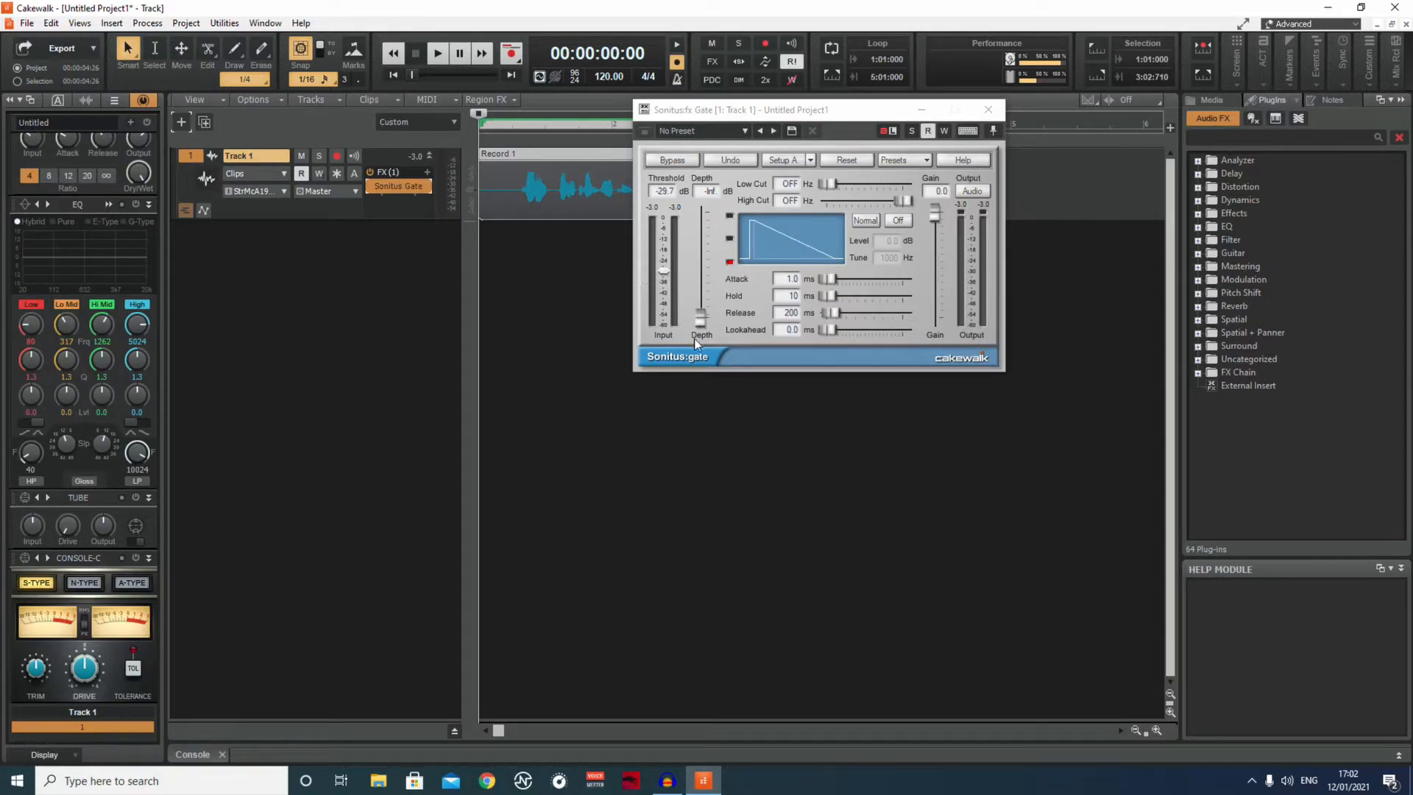
Try a gate depth of about -8.8 dB while playing the clip, and return the depth to -Inf.
click(703, 321)
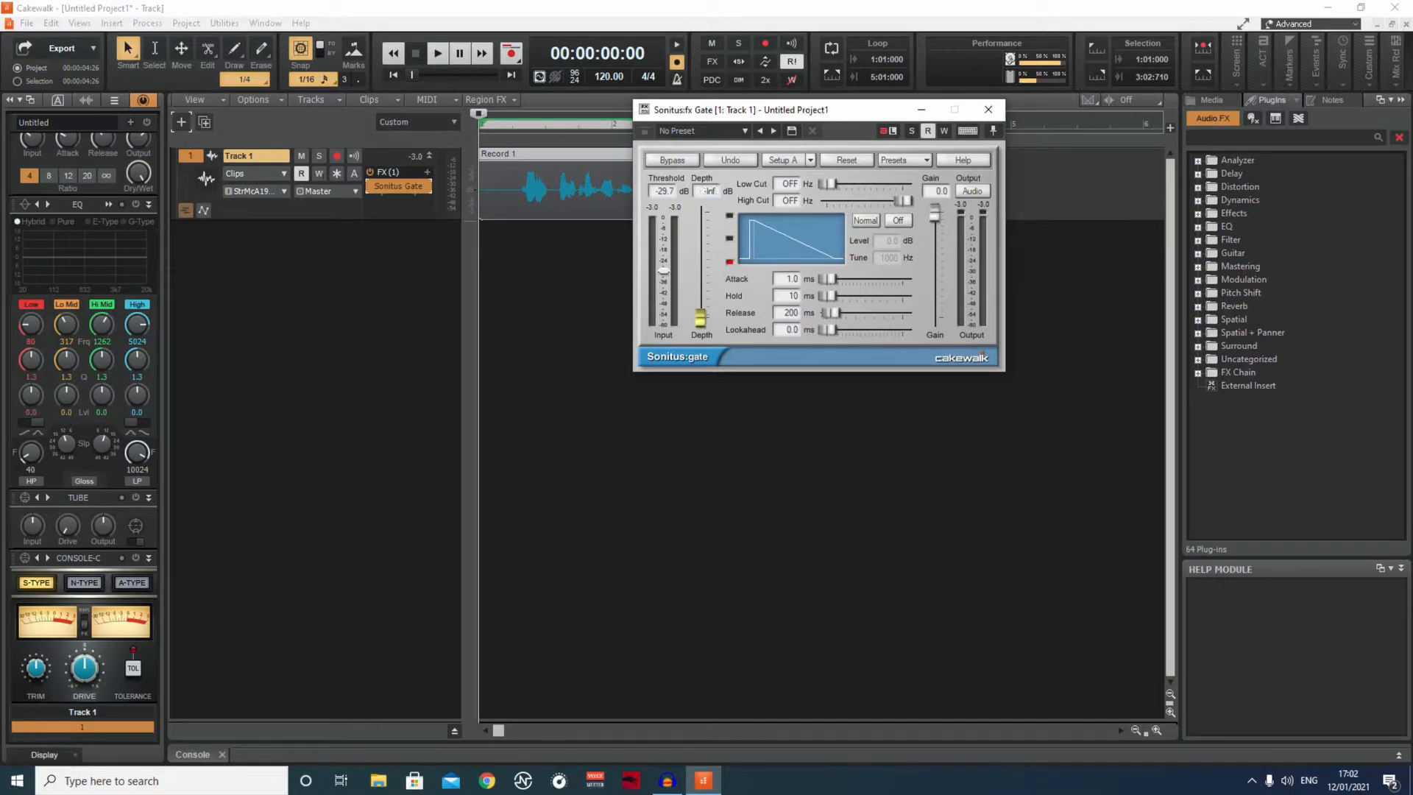
drag(700, 318, 700, 266)
drag(703, 267, 701, 235)
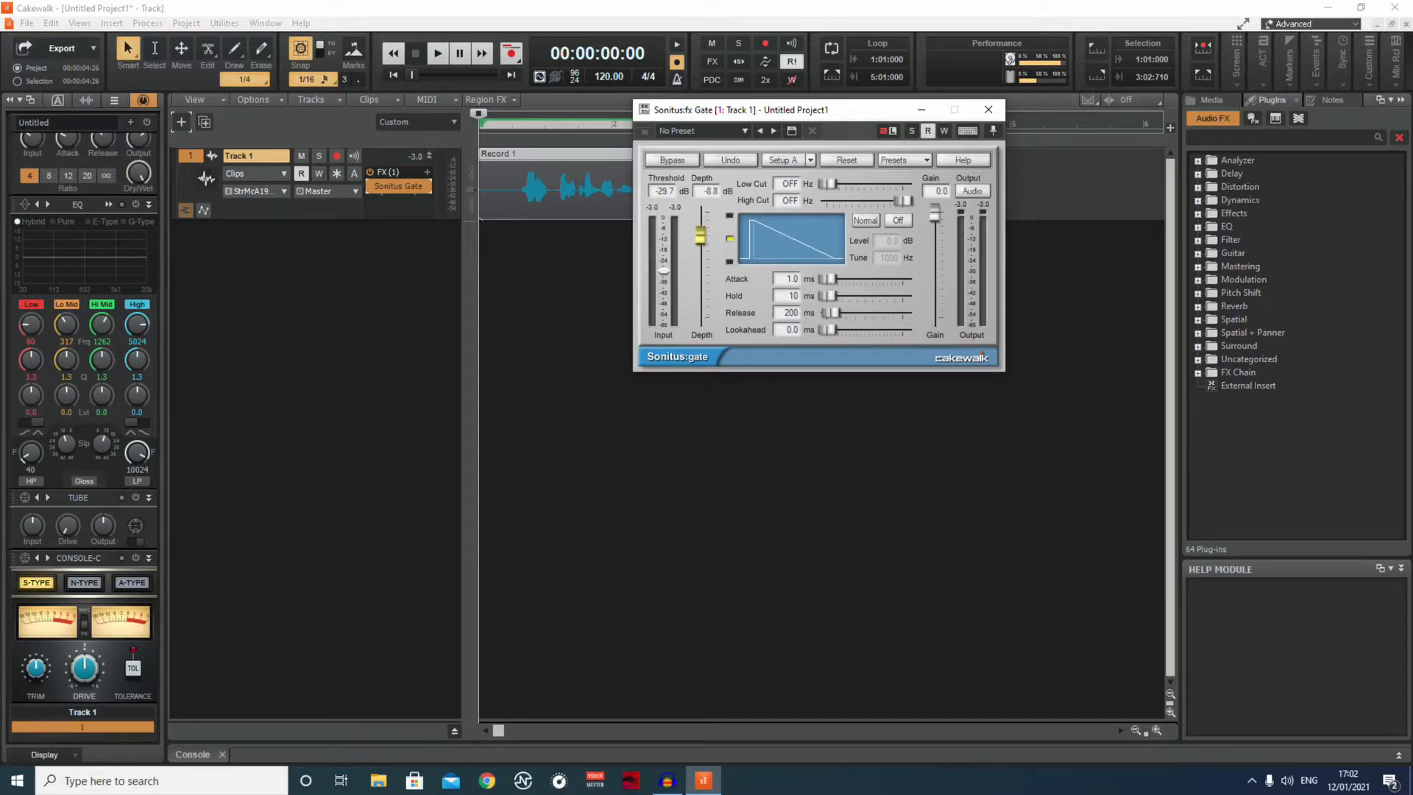
click(437, 52)
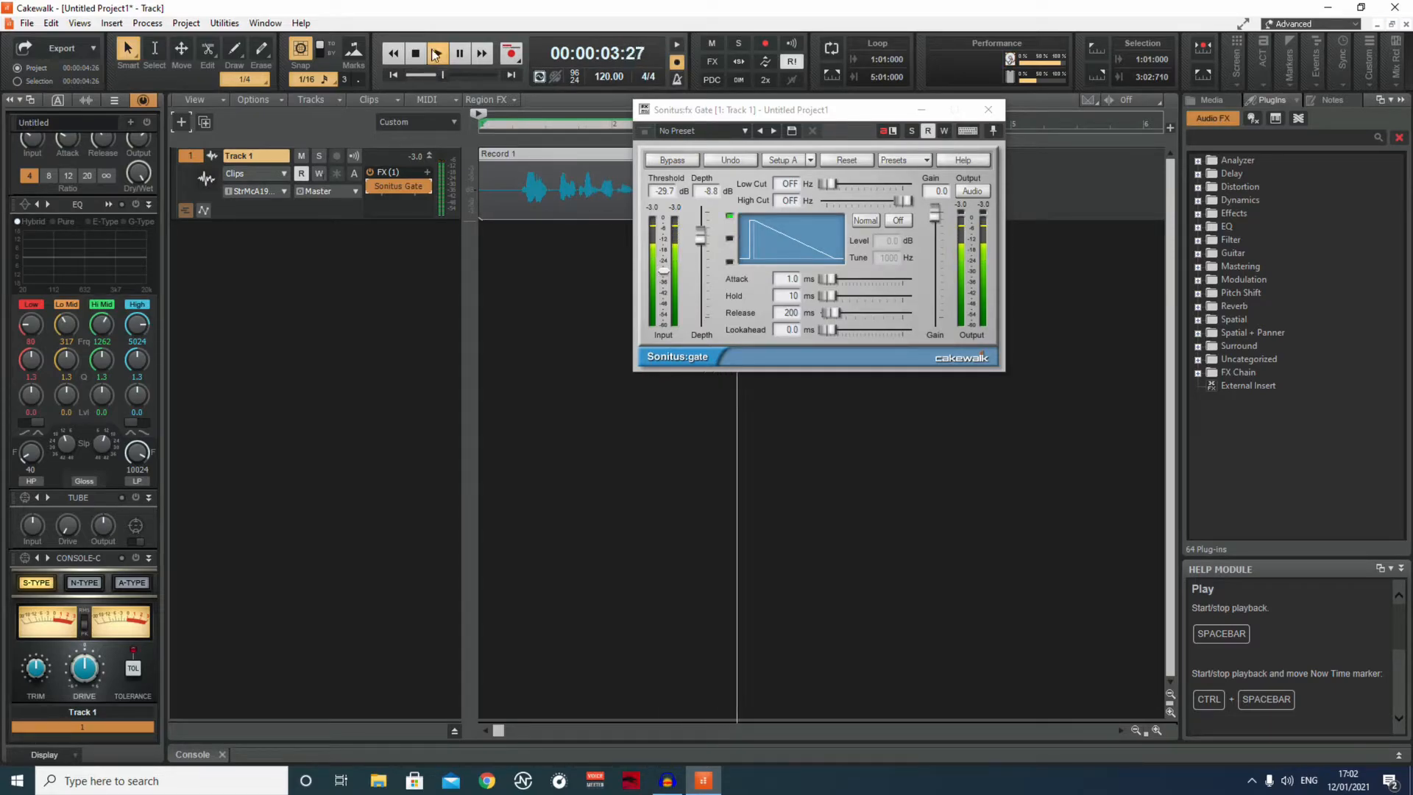
click(416, 53)
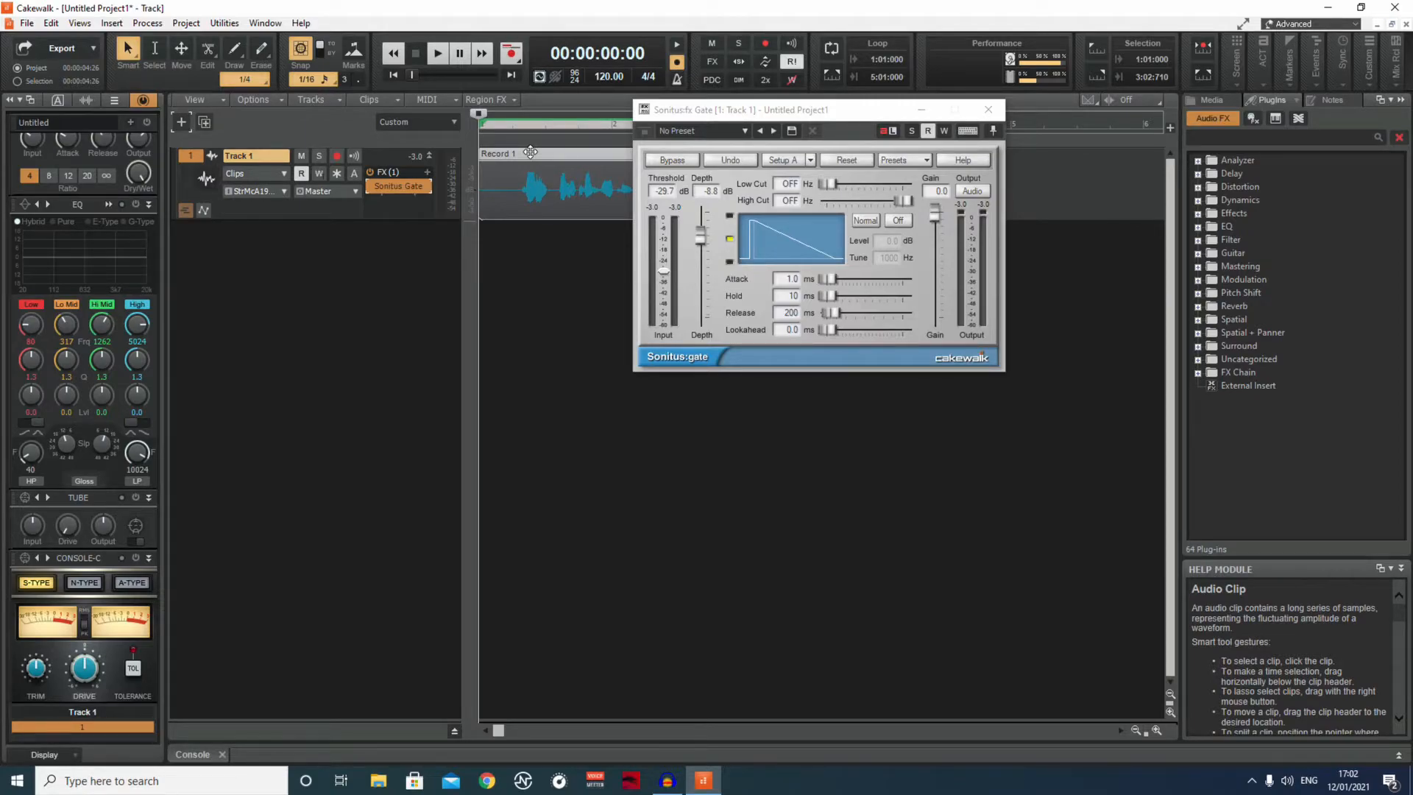
drag(700, 236, 700, 318)
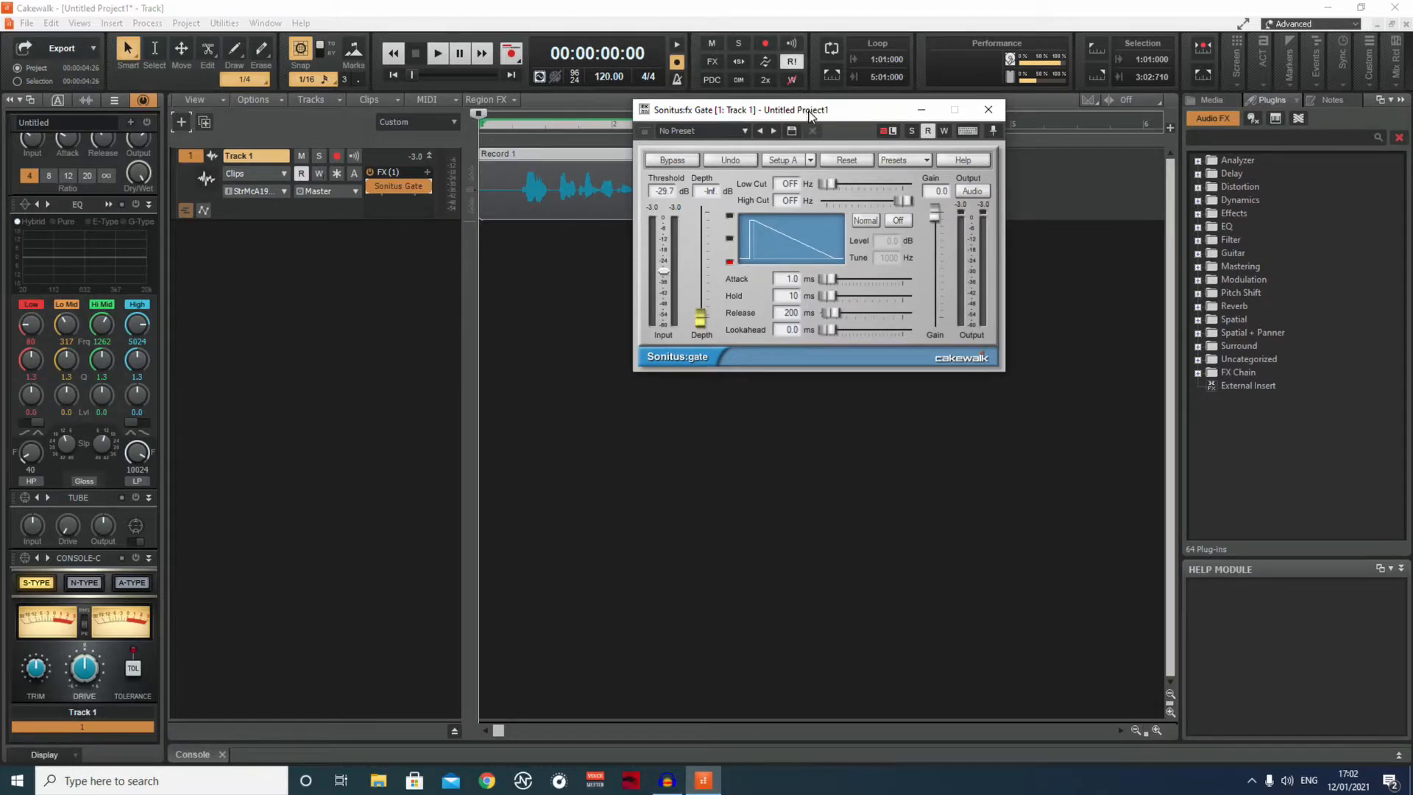
Minimize the gate window and listen to the gated clip from the project's beginning.
drag(808, 116, 817, 104)
click(930, 99)
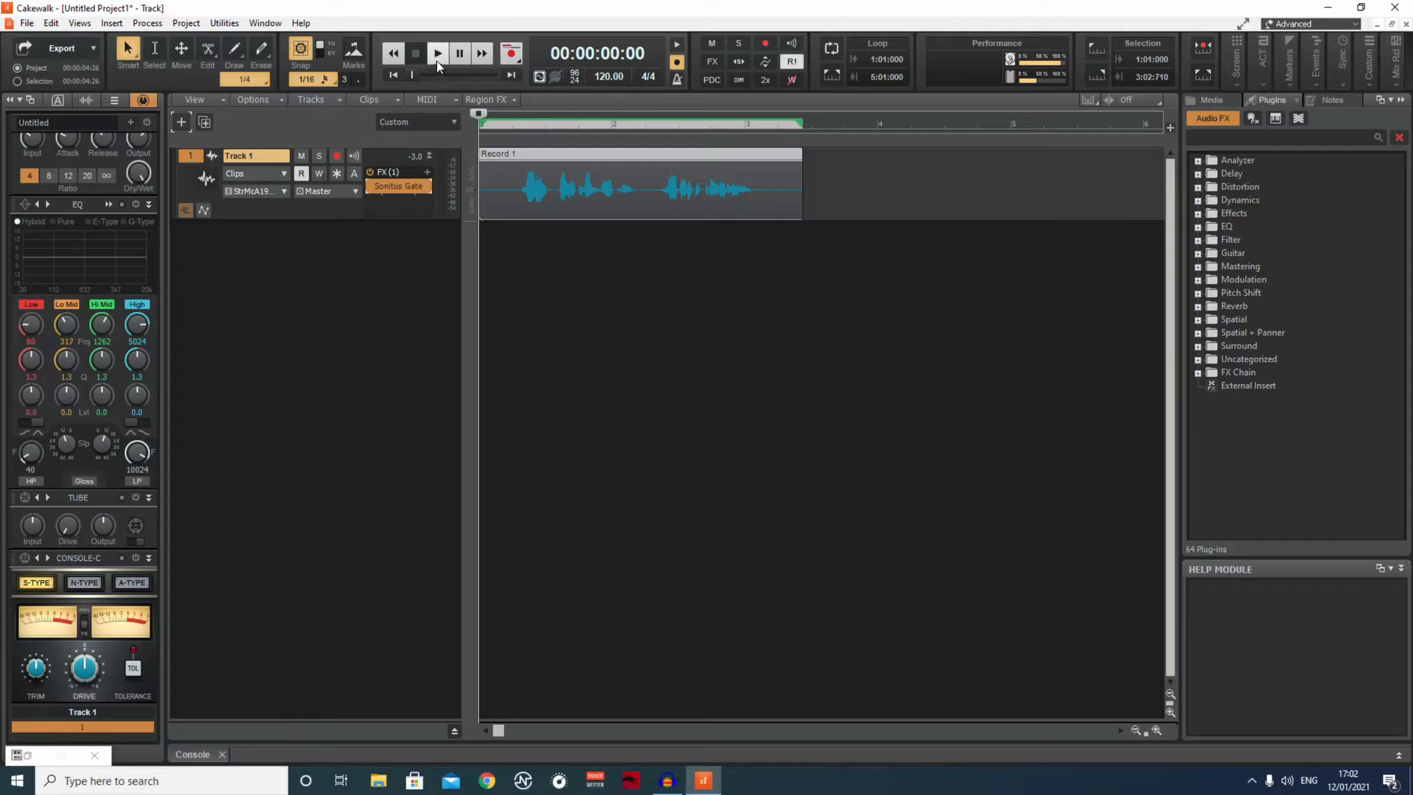
click(436, 59)
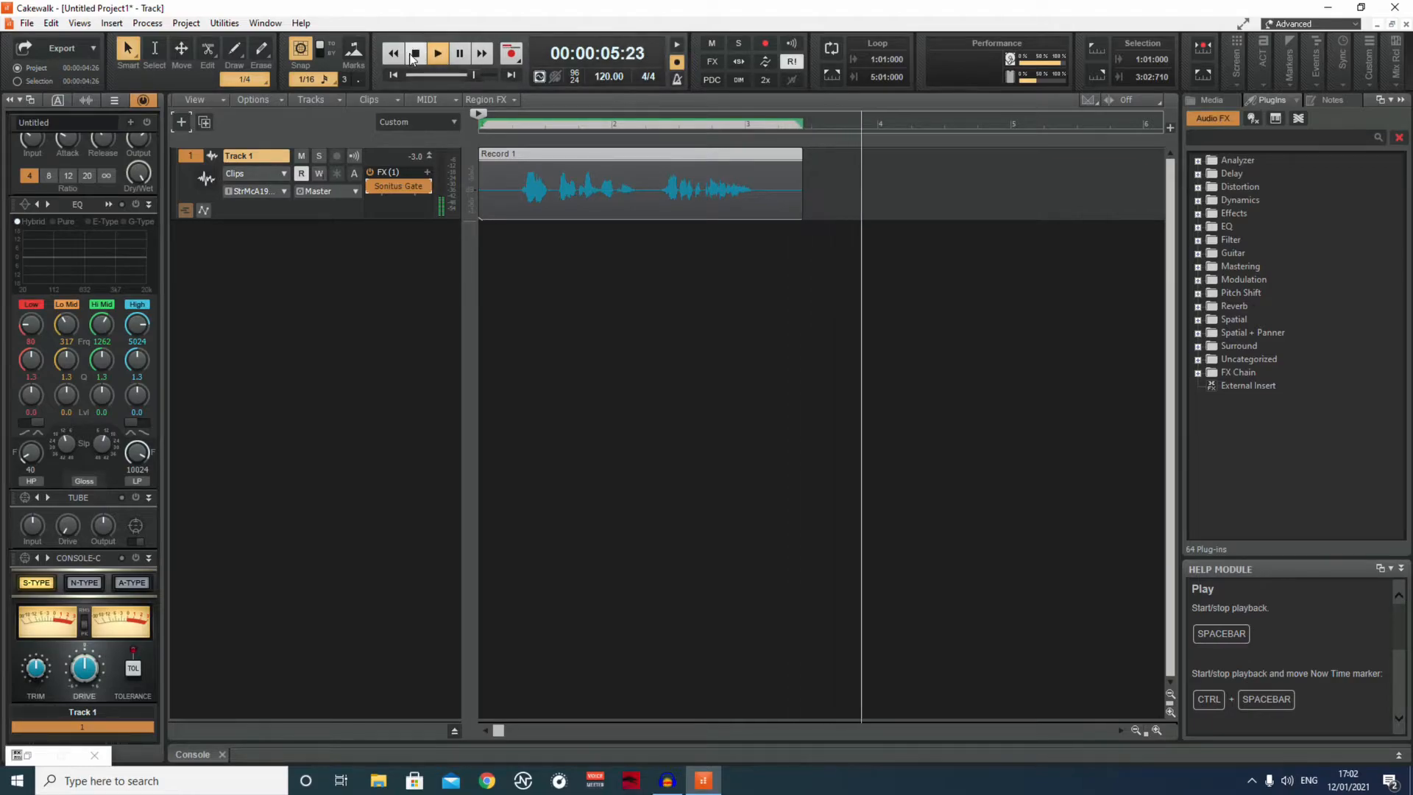
click(415, 54)
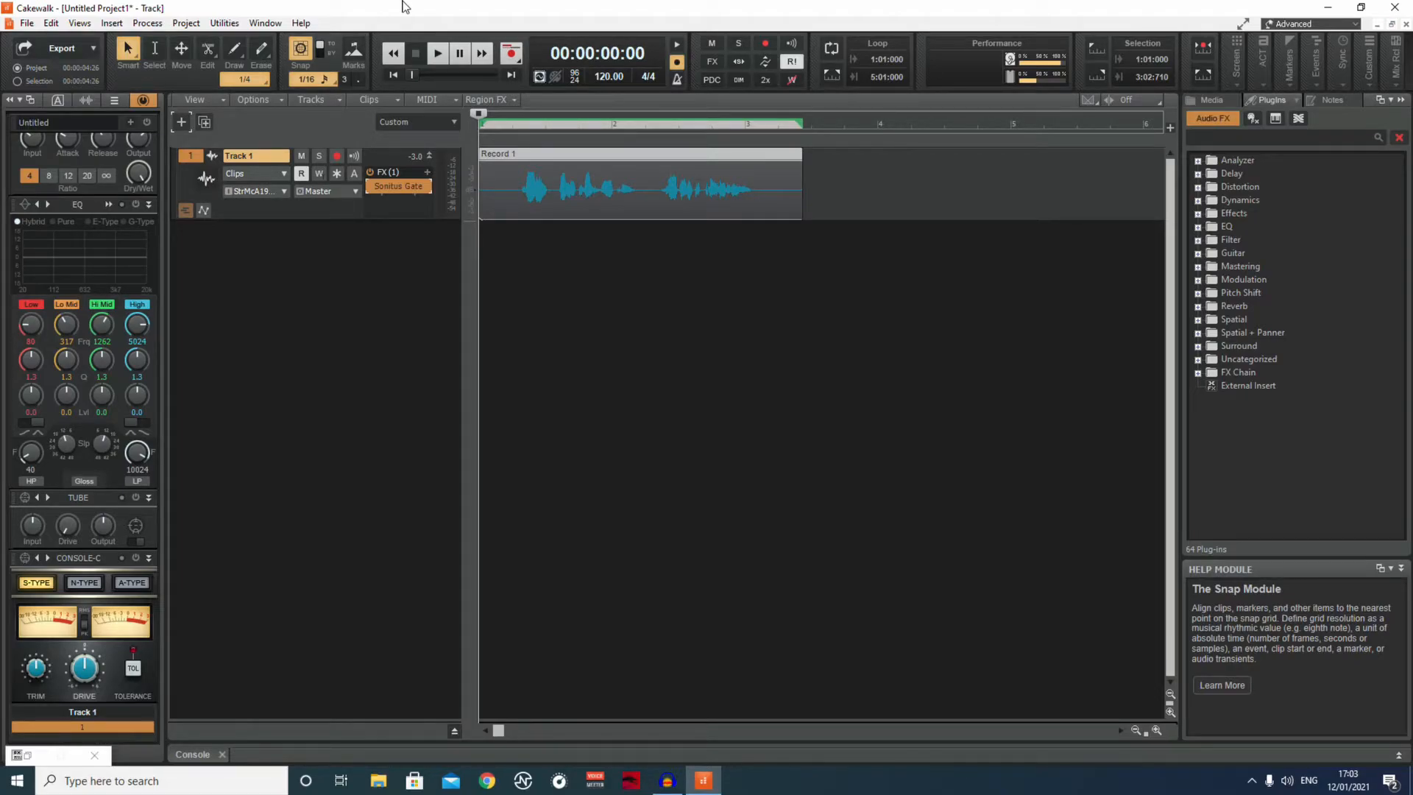
Insert the TDR Kotelnikov mastering compressor into Track 1's effects rack and move its window clear of the track controls.
click(428, 173)
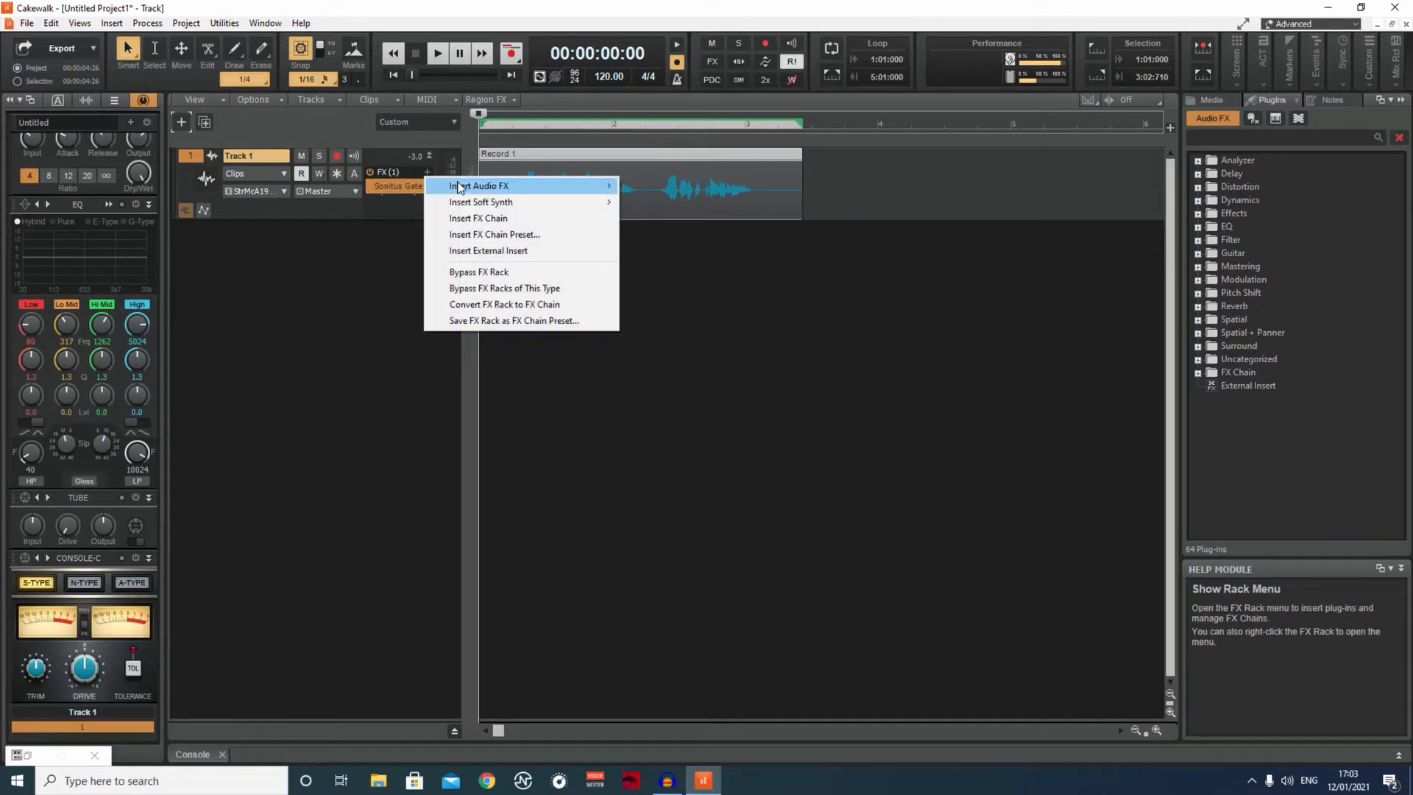
mouse_move(461, 190)
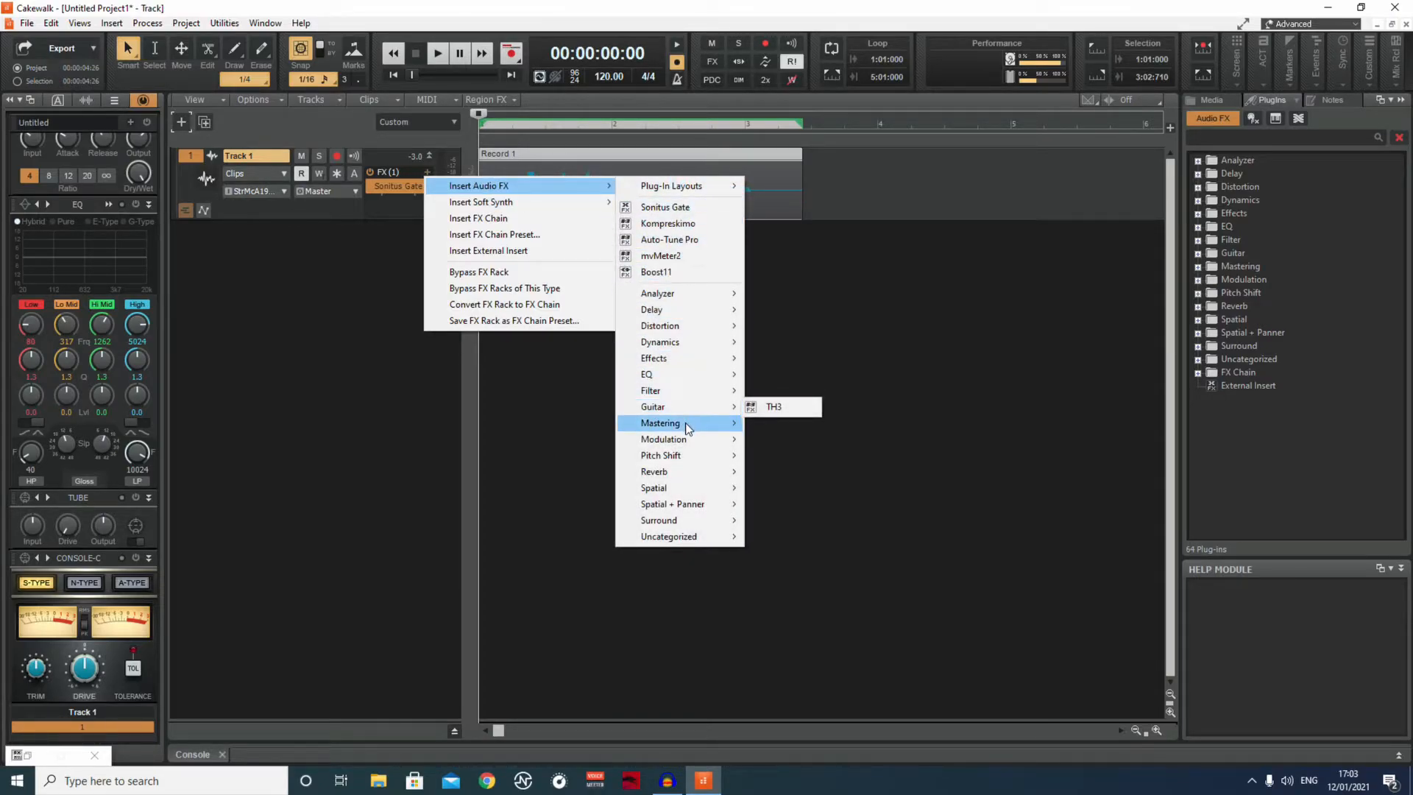
mouse_move(687, 427)
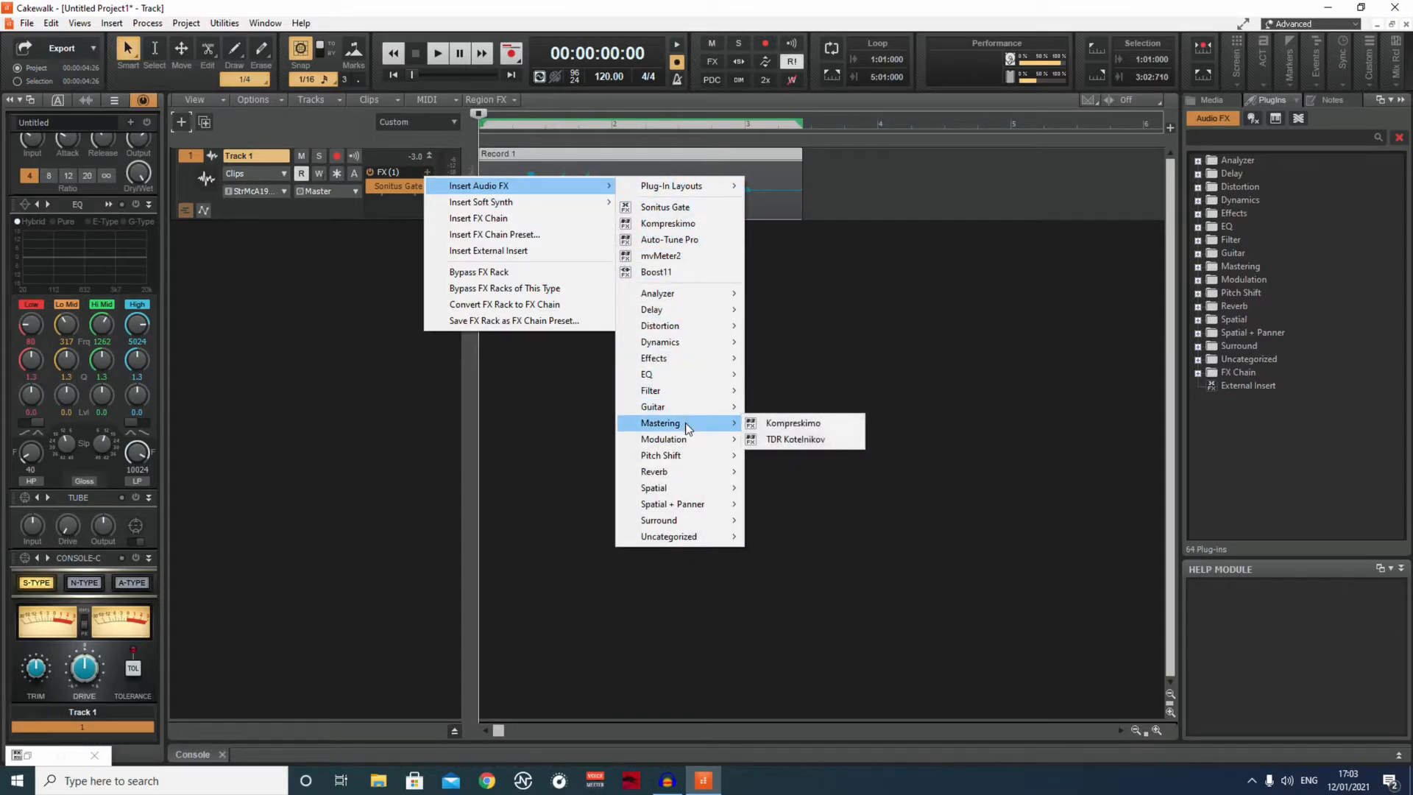
click(795, 439)
drag(354, 14, 894, 89)
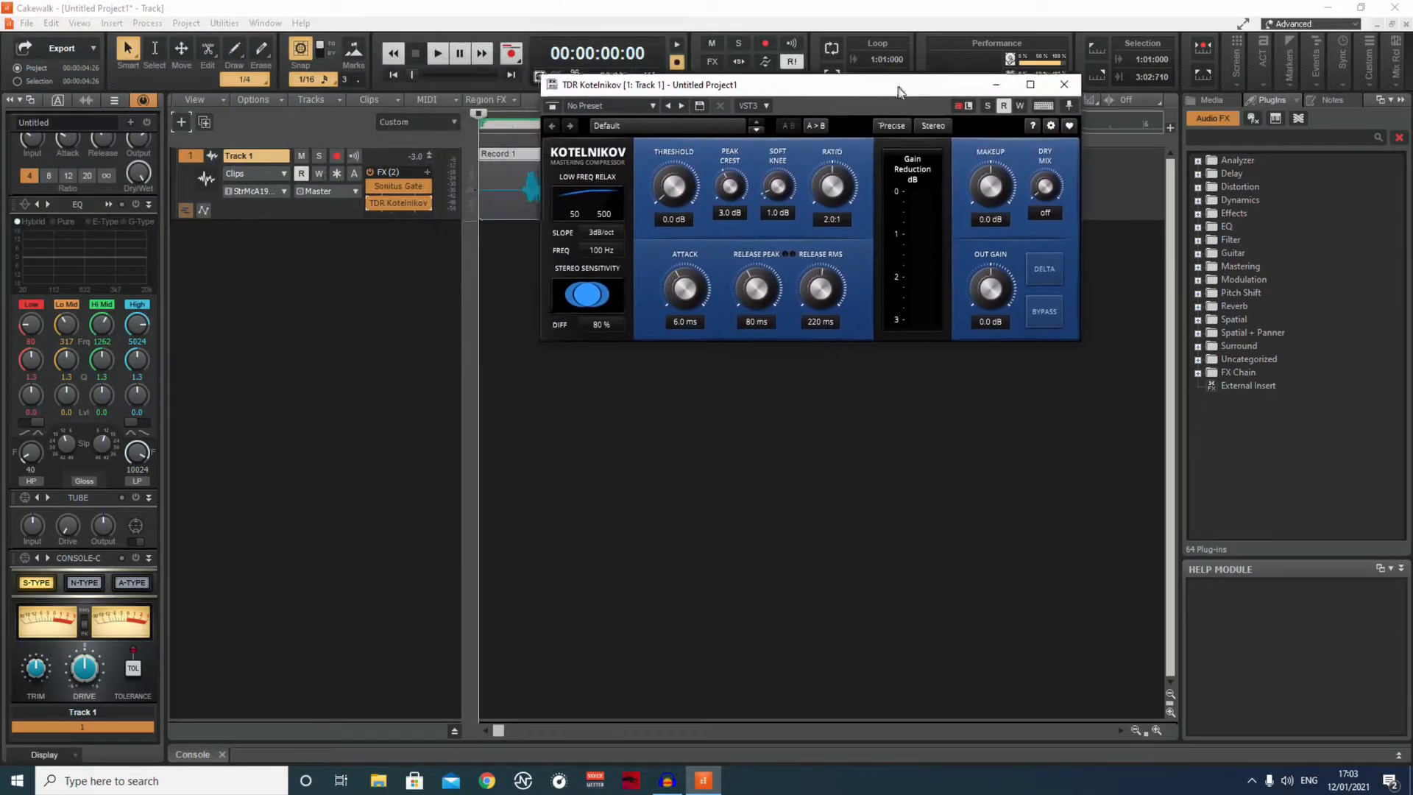
Load the compressor's Mastering - Warm preset and minimize its window.
click(703, 123)
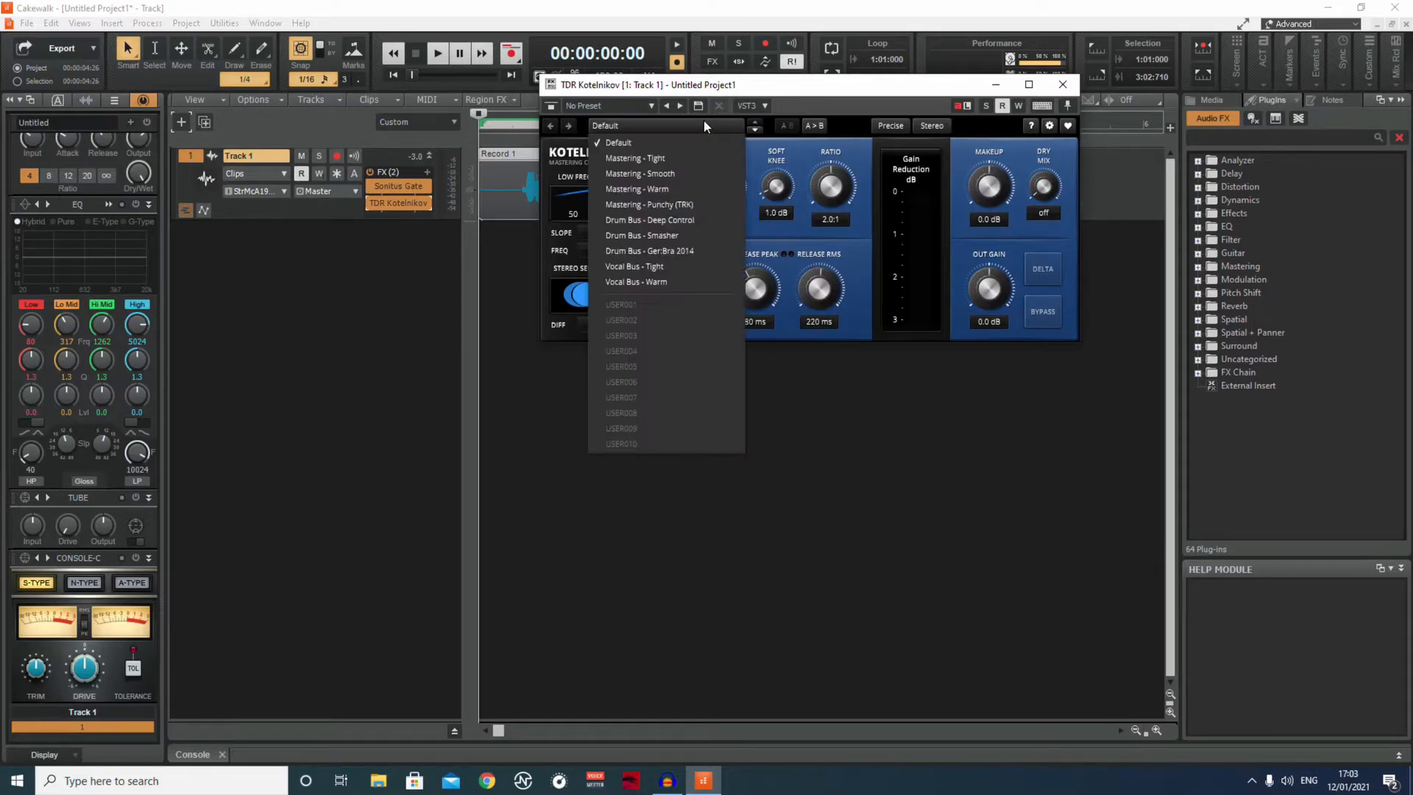
click(632, 189)
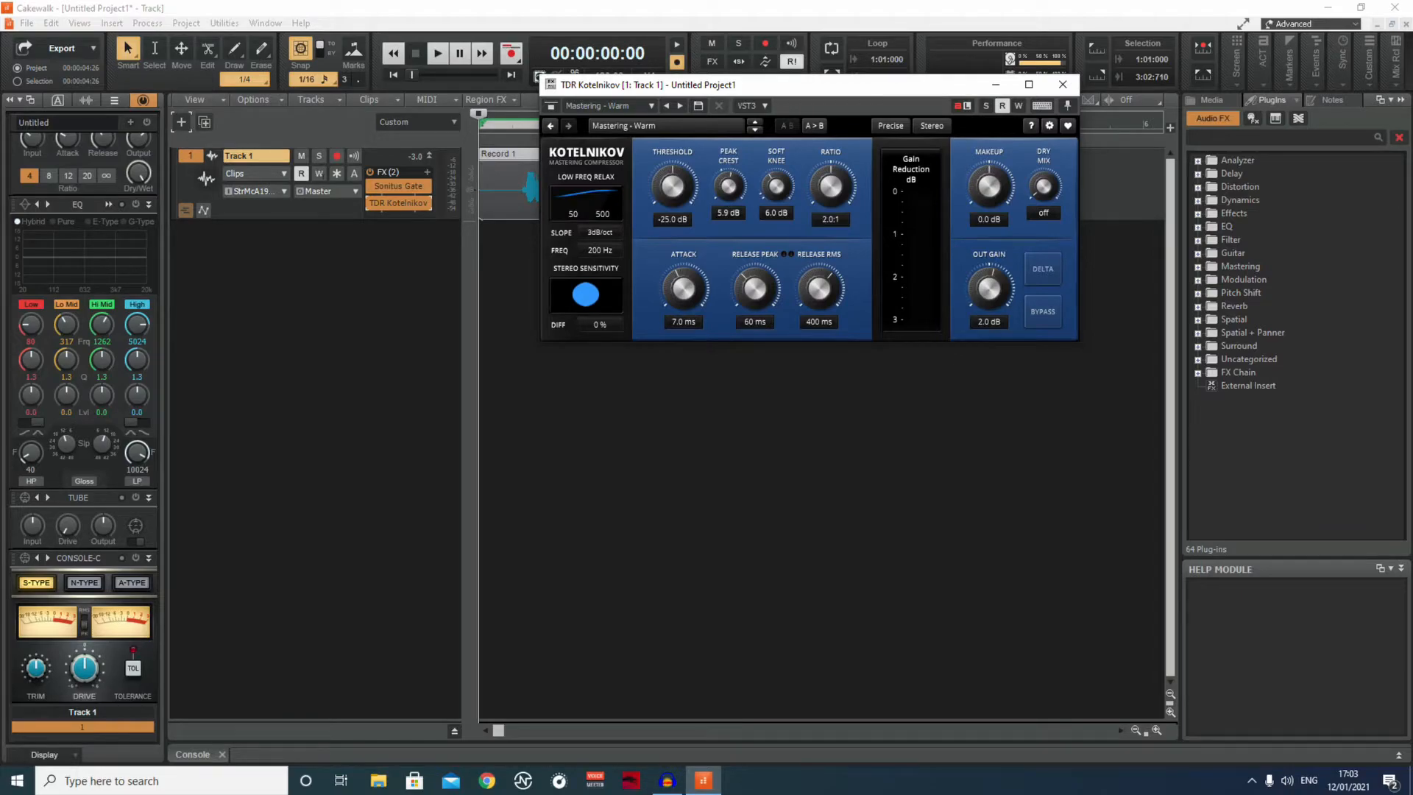
click(996, 85)
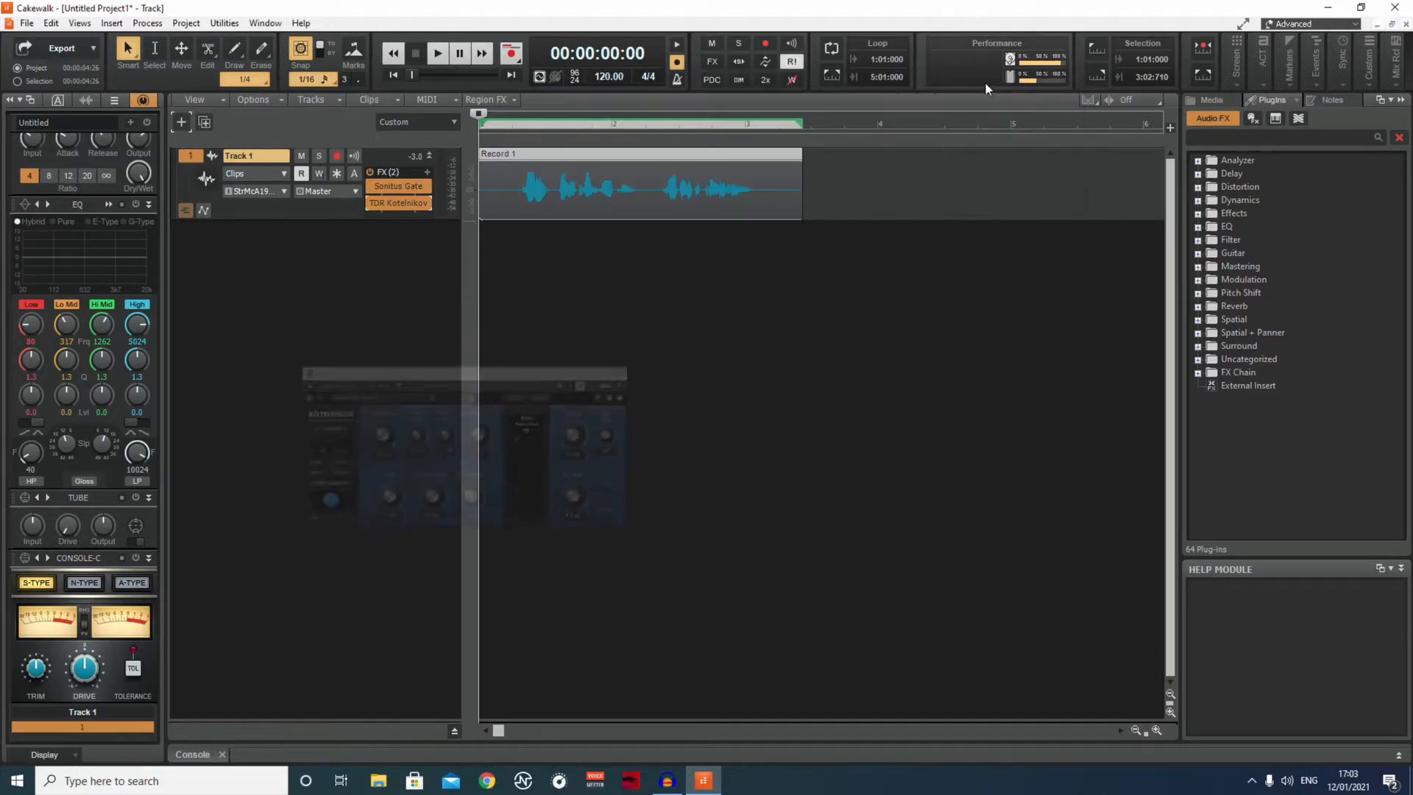
Compare the clip's playback with TDR Kotelnikov active, bypassed and active again.
click(439, 55)
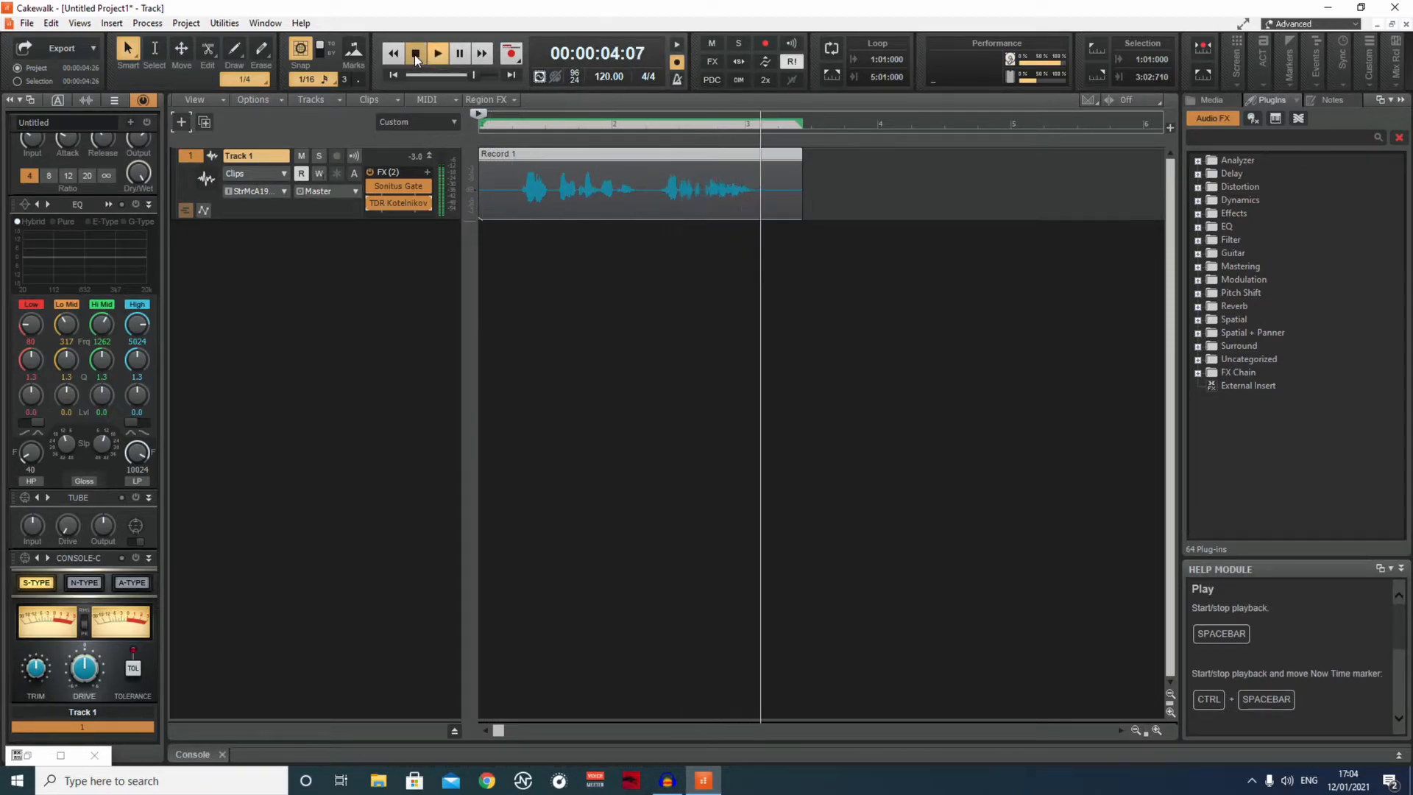
click(416, 54)
click(369, 203)
click(437, 56)
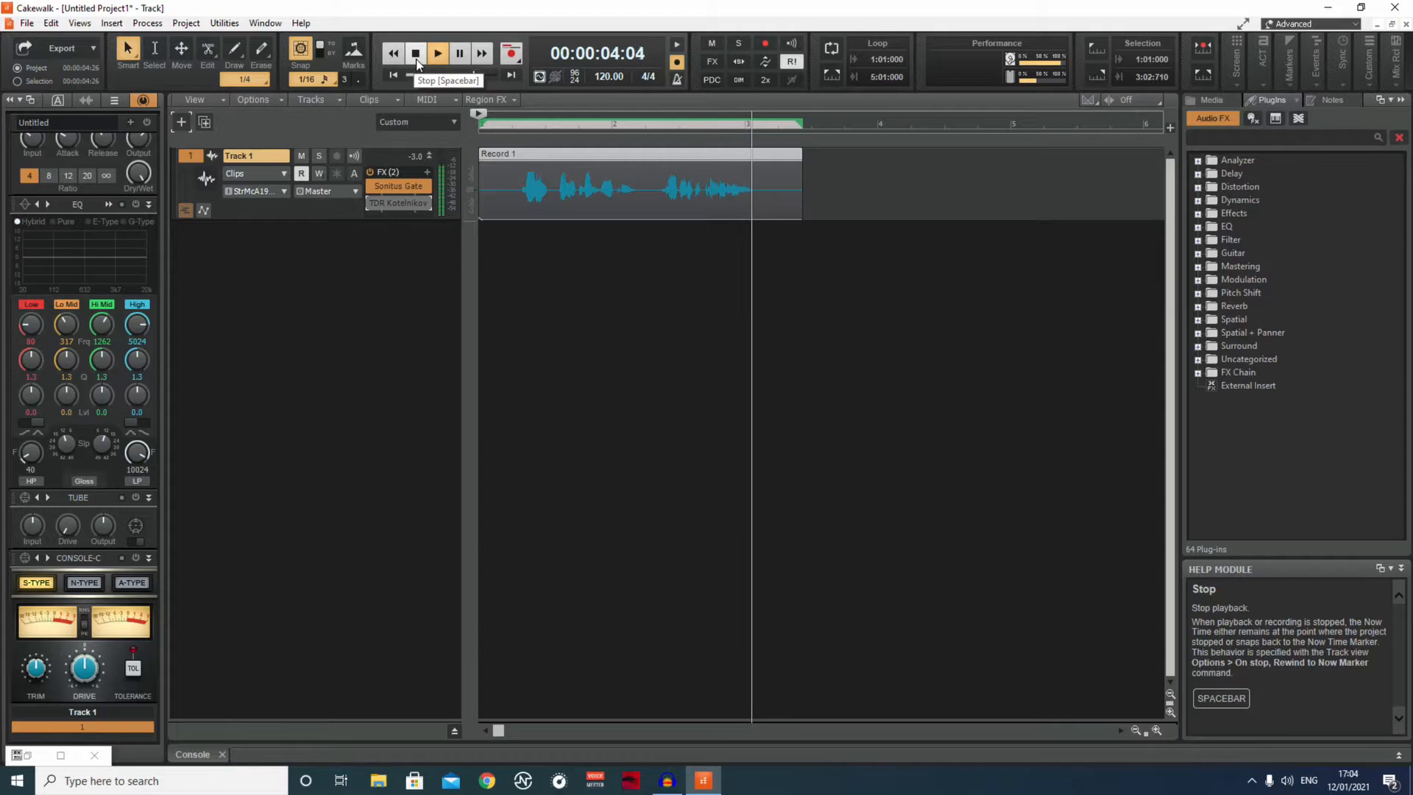
click(415, 55)
click(371, 203)
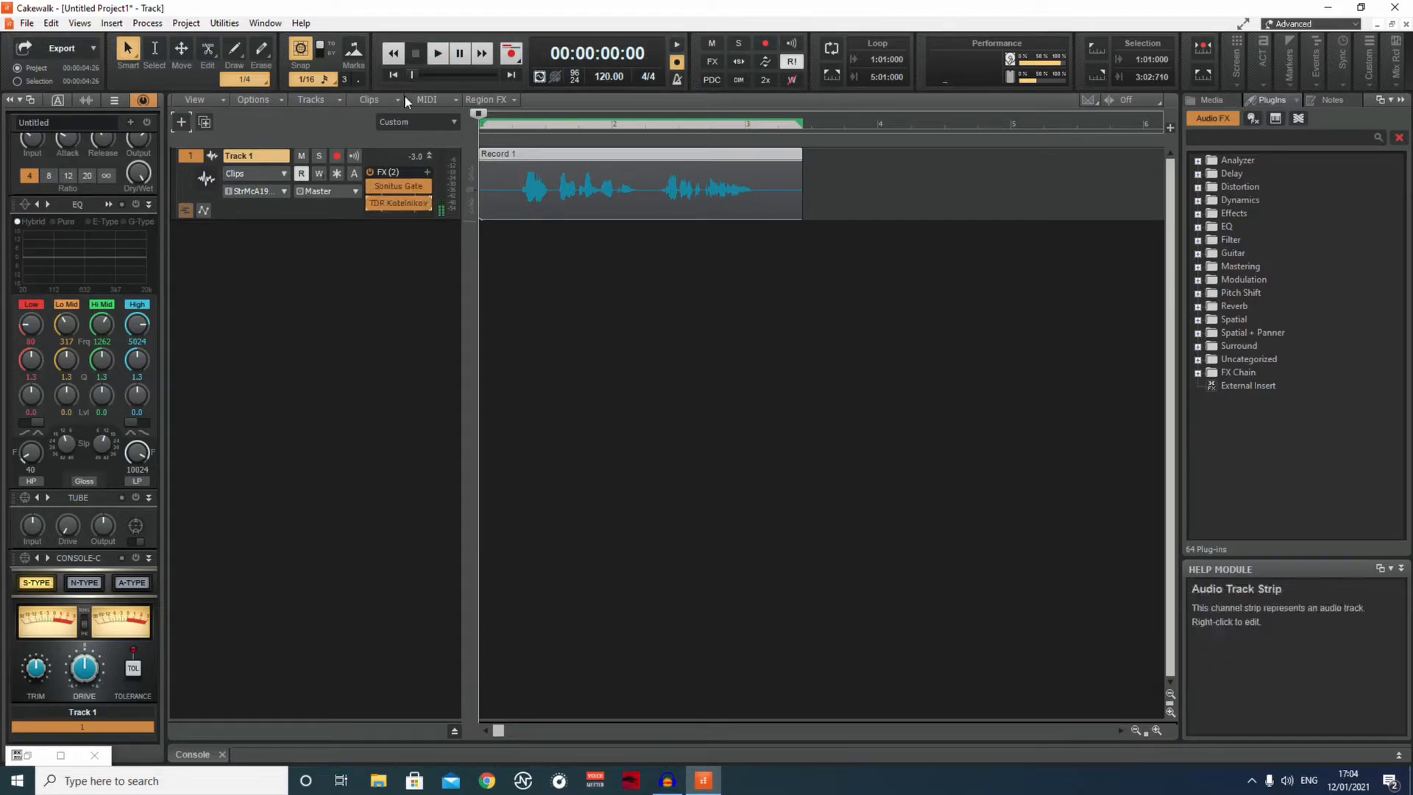
click(444, 54)
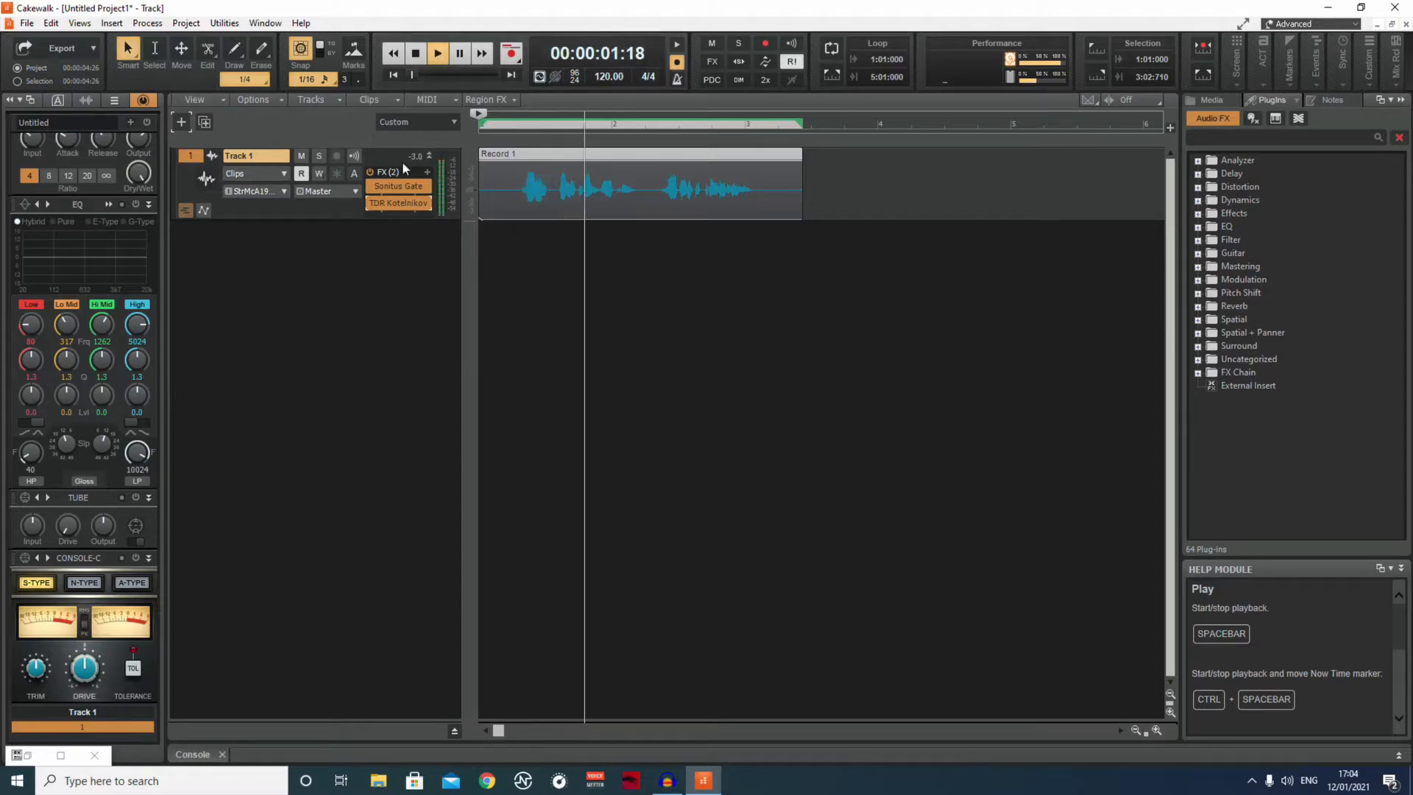
Reopen TDR Kotelnikov, set its ratio to 4.0:1 and play the clip from the start.
click(389, 206)
drag(836, 189, 836, 152)
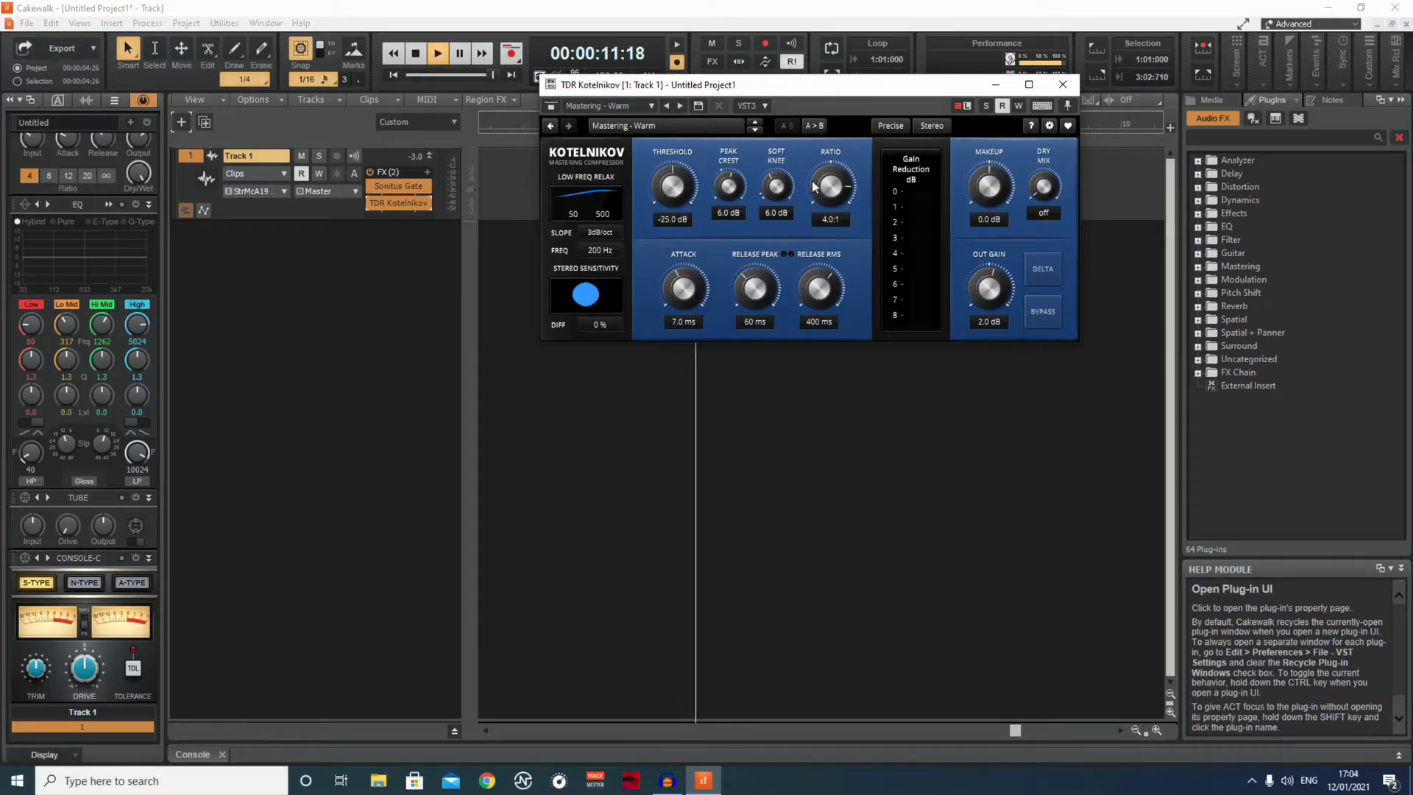
click(416, 53)
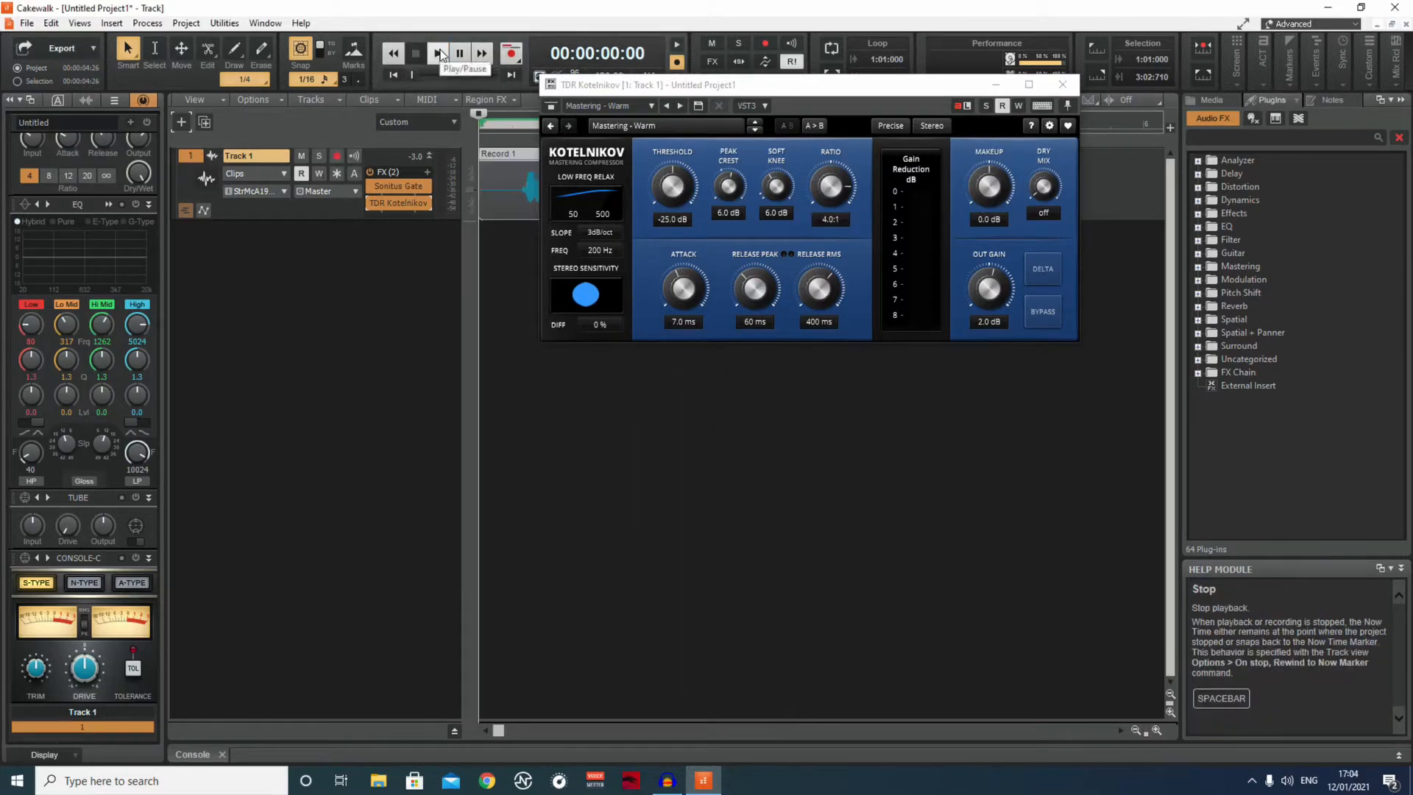
click(440, 53)
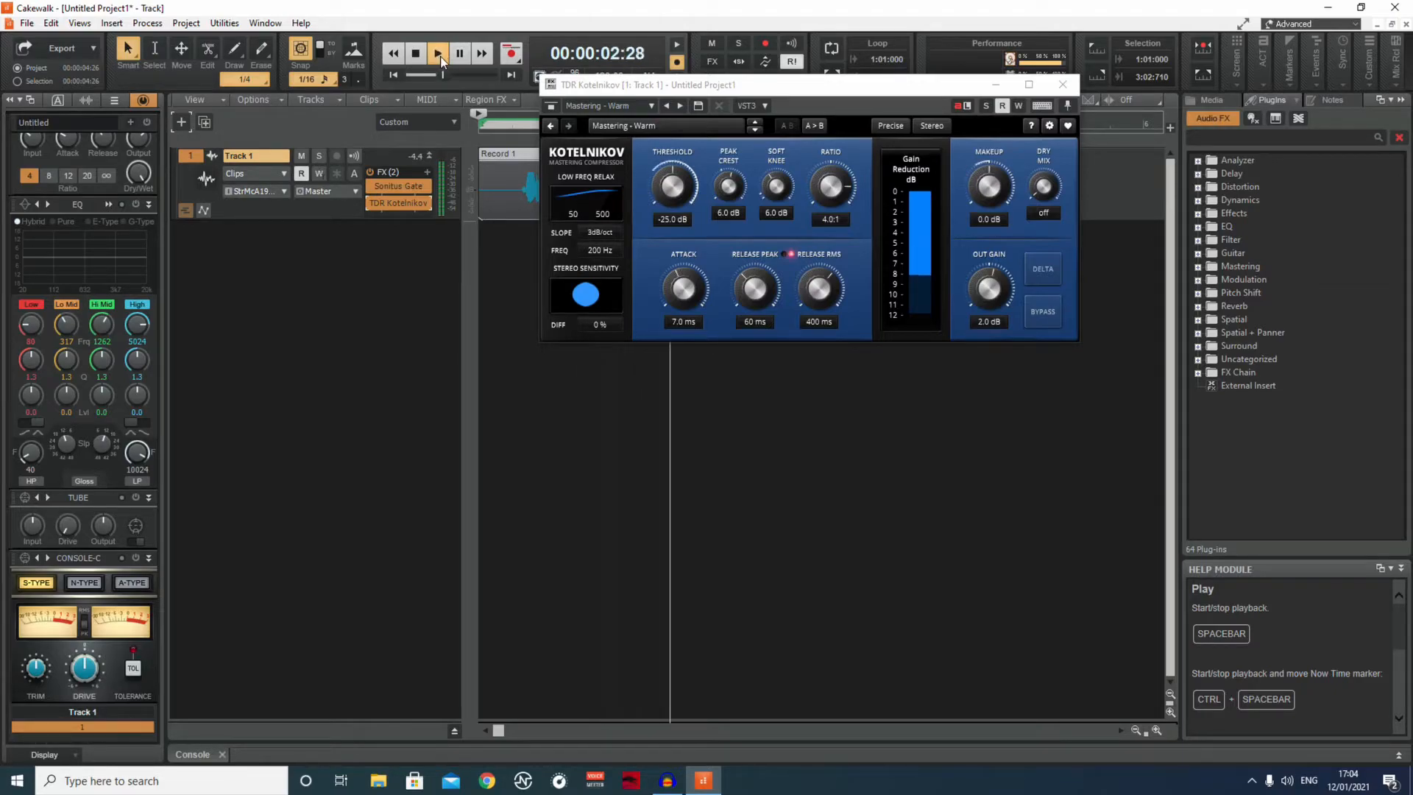
click(416, 53)
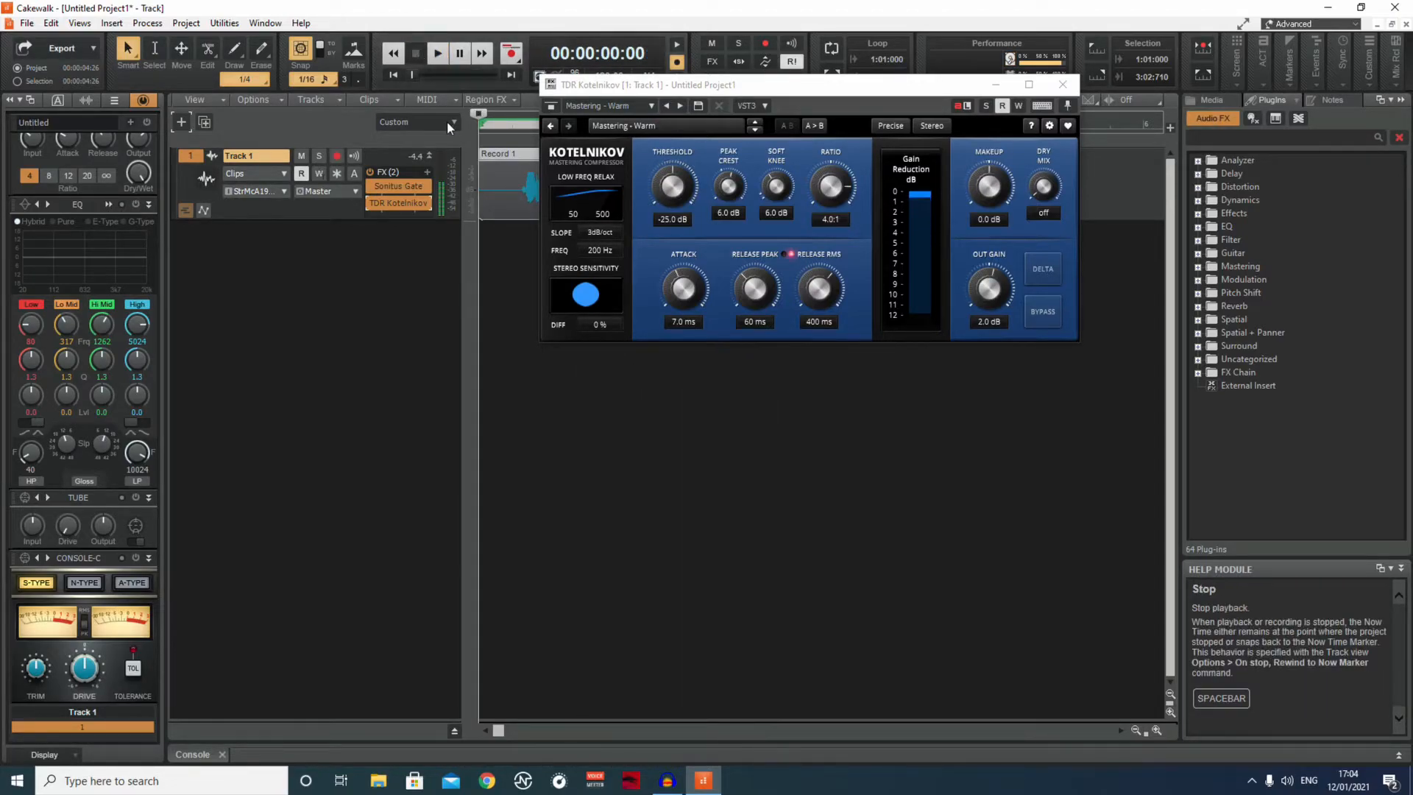
click(440, 53)
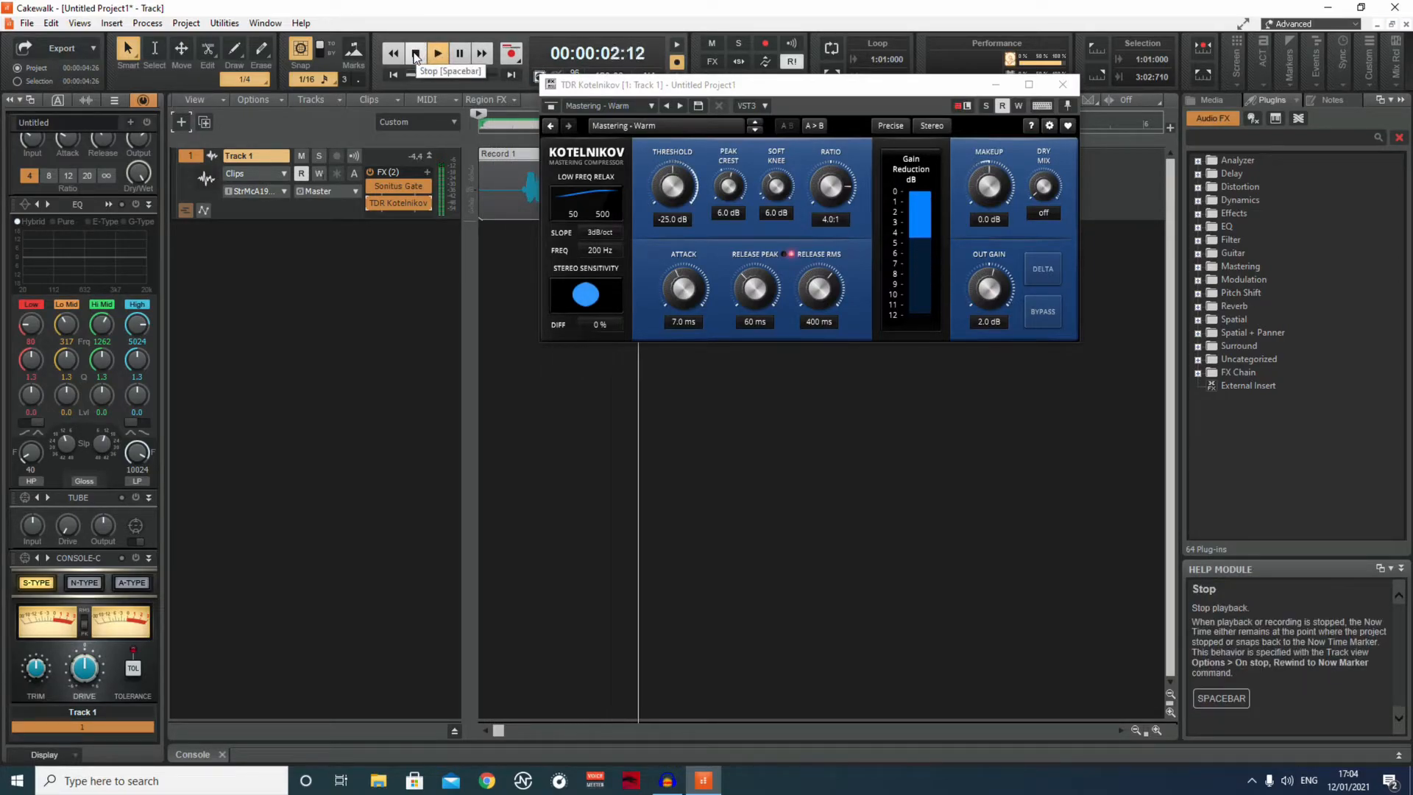
click(416, 53)
Set the compressor's makeup gain to about 3.2 dB, listen to the clip and leave the compressor window minimized.
drag(990, 185, 990, 174)
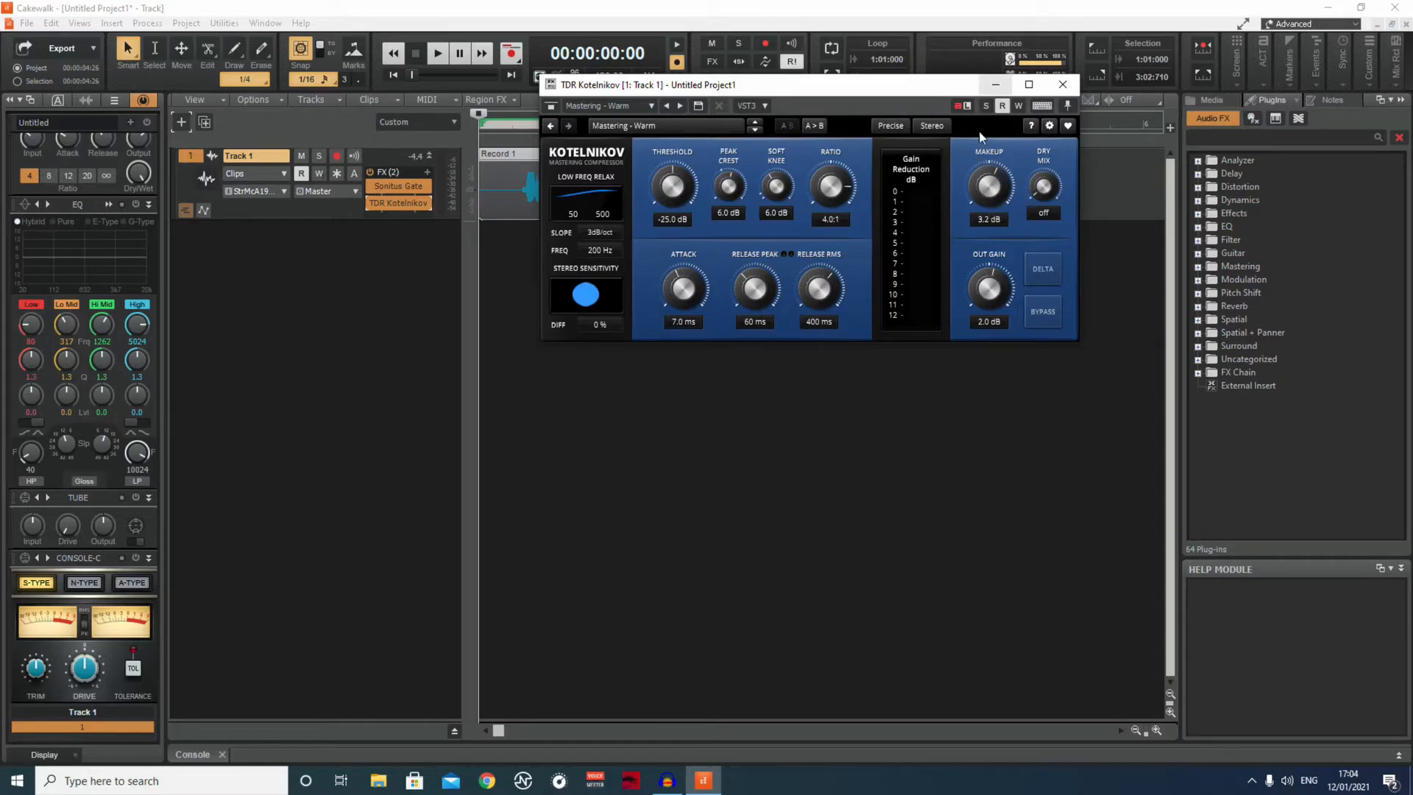
click(1001, 80)
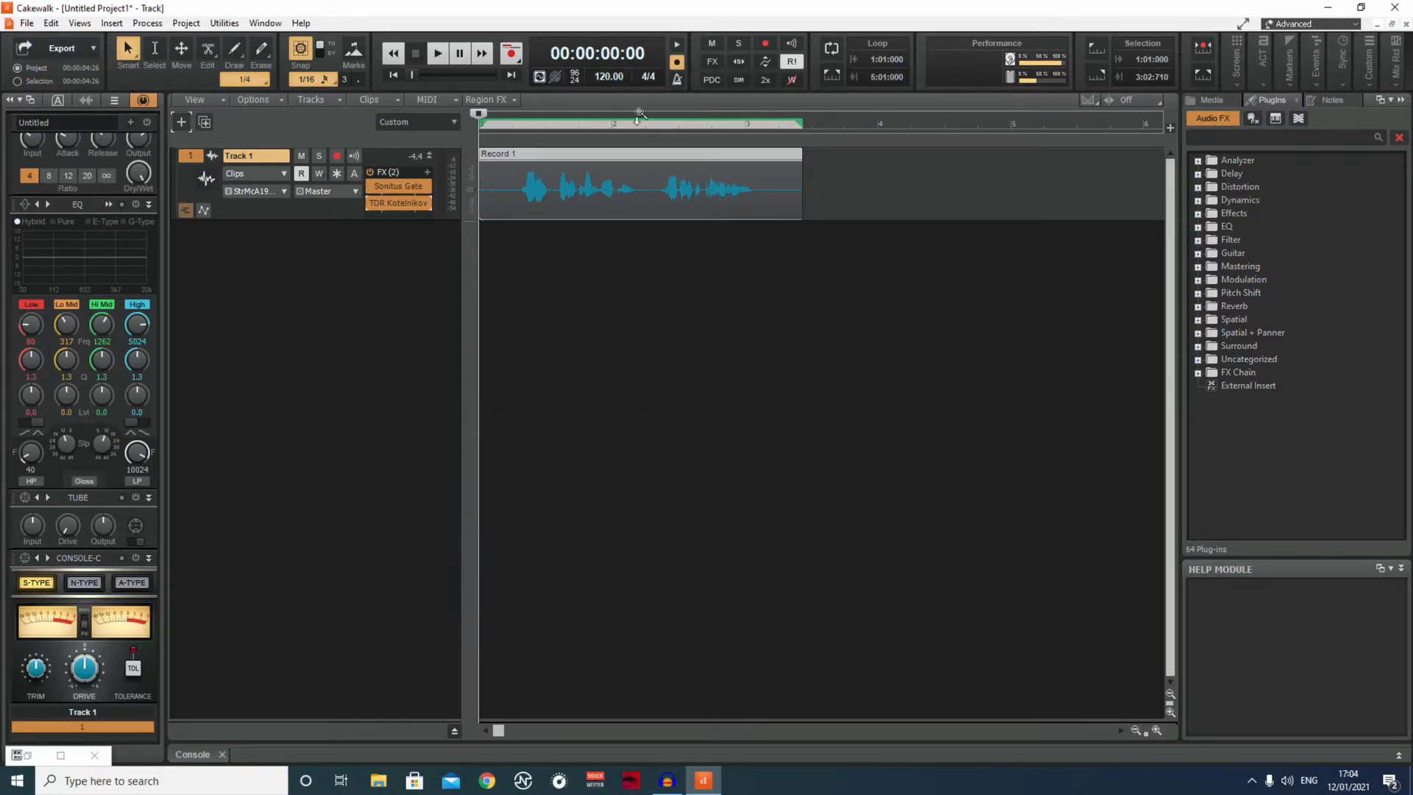
click(443, 57)
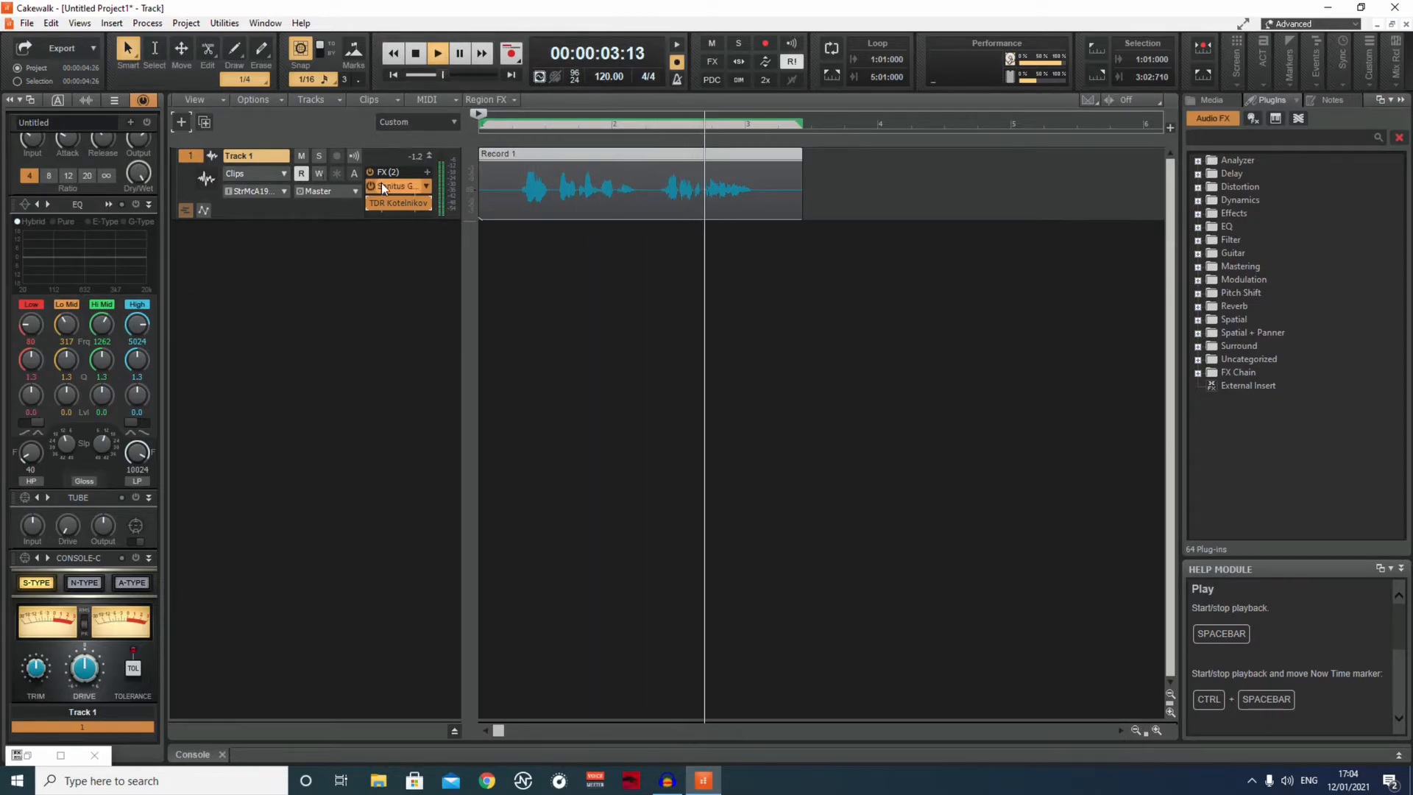
click(382, 206)
drag(563, 144, 558, 90)
click(412, 54)
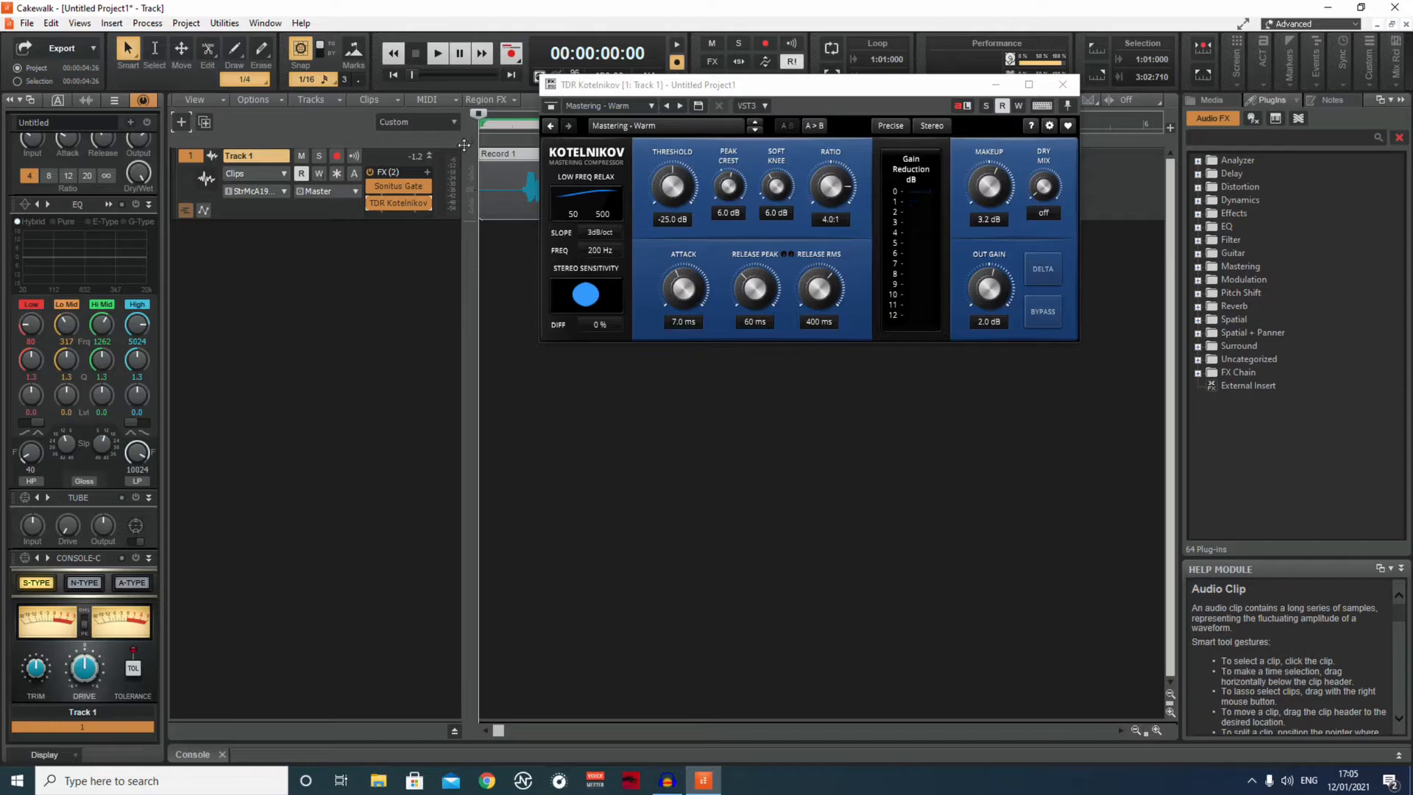
click(990, 85)
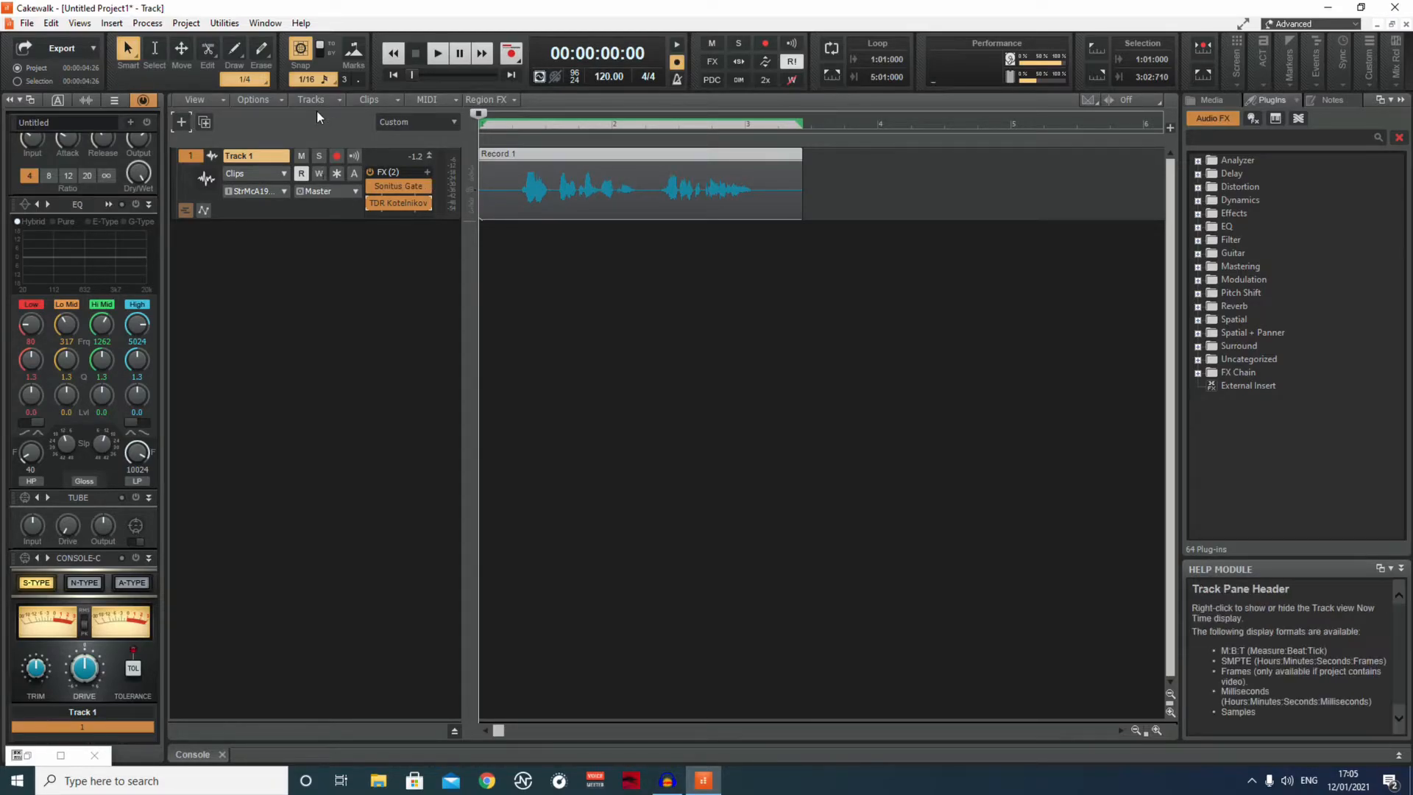
Insert the TDR Nova equalizer into Track 1's effects rack and move its window away from the track controls.
click(428, 173)
mouse_move(466, 189)
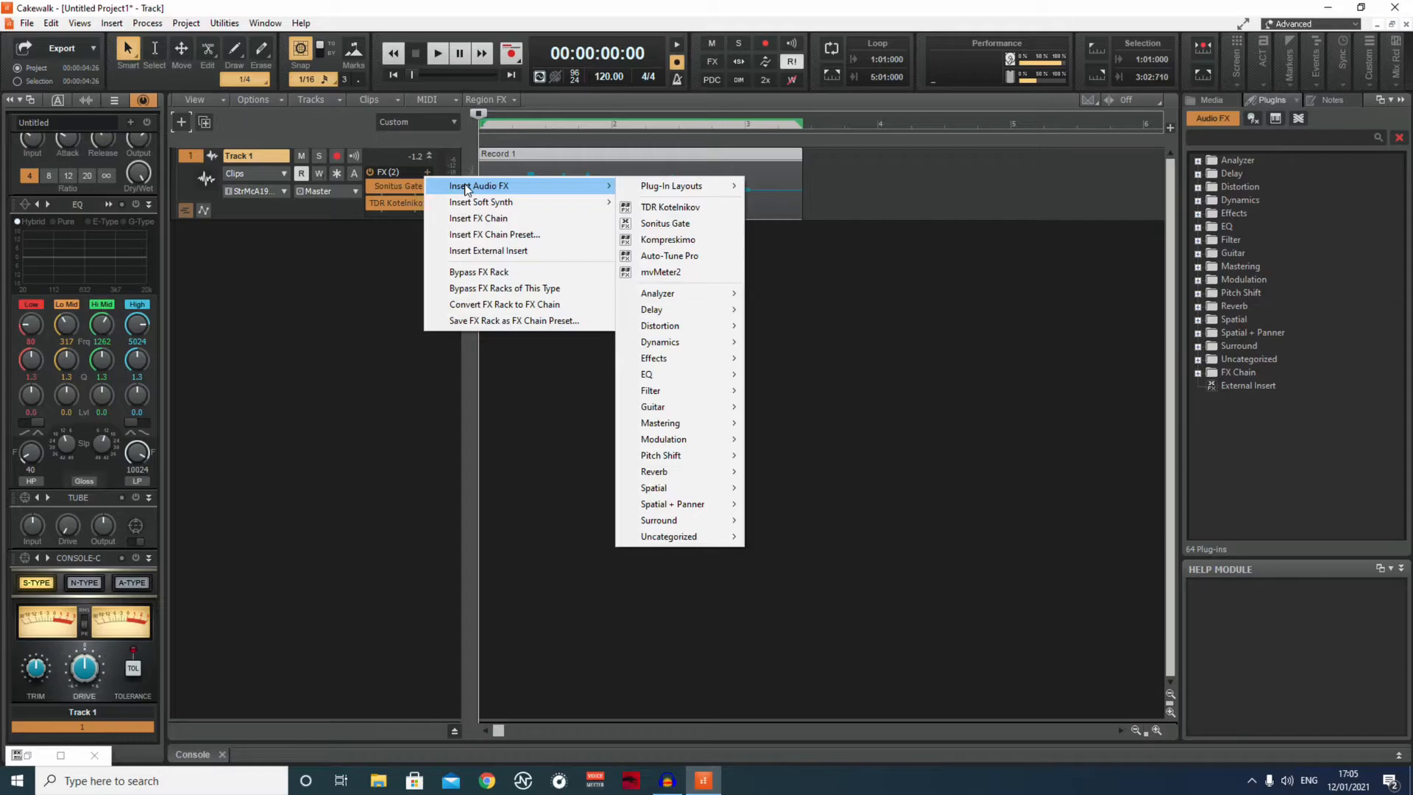
mouse_move(681, 390)
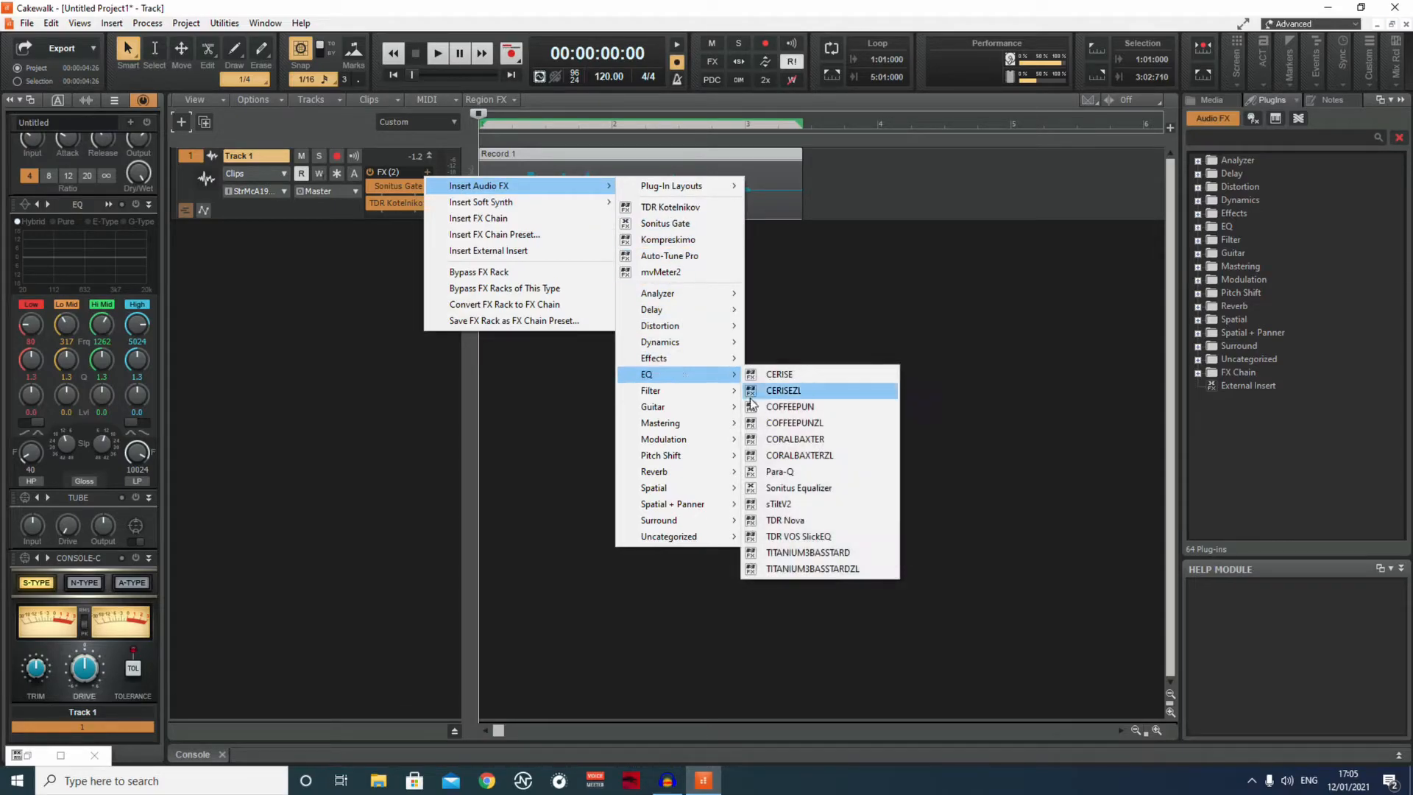
click(819, 519)
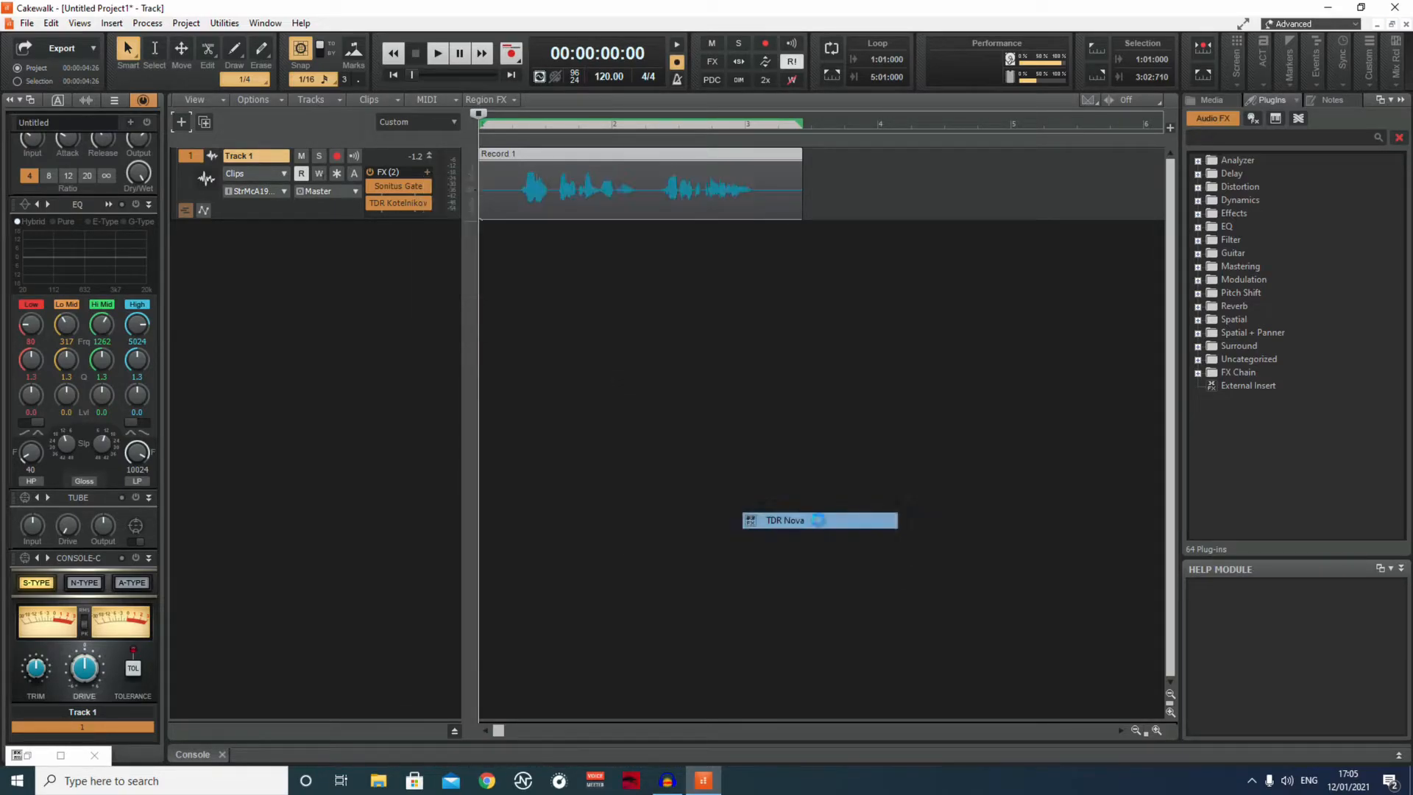
drag(399, 15, 990, 43)
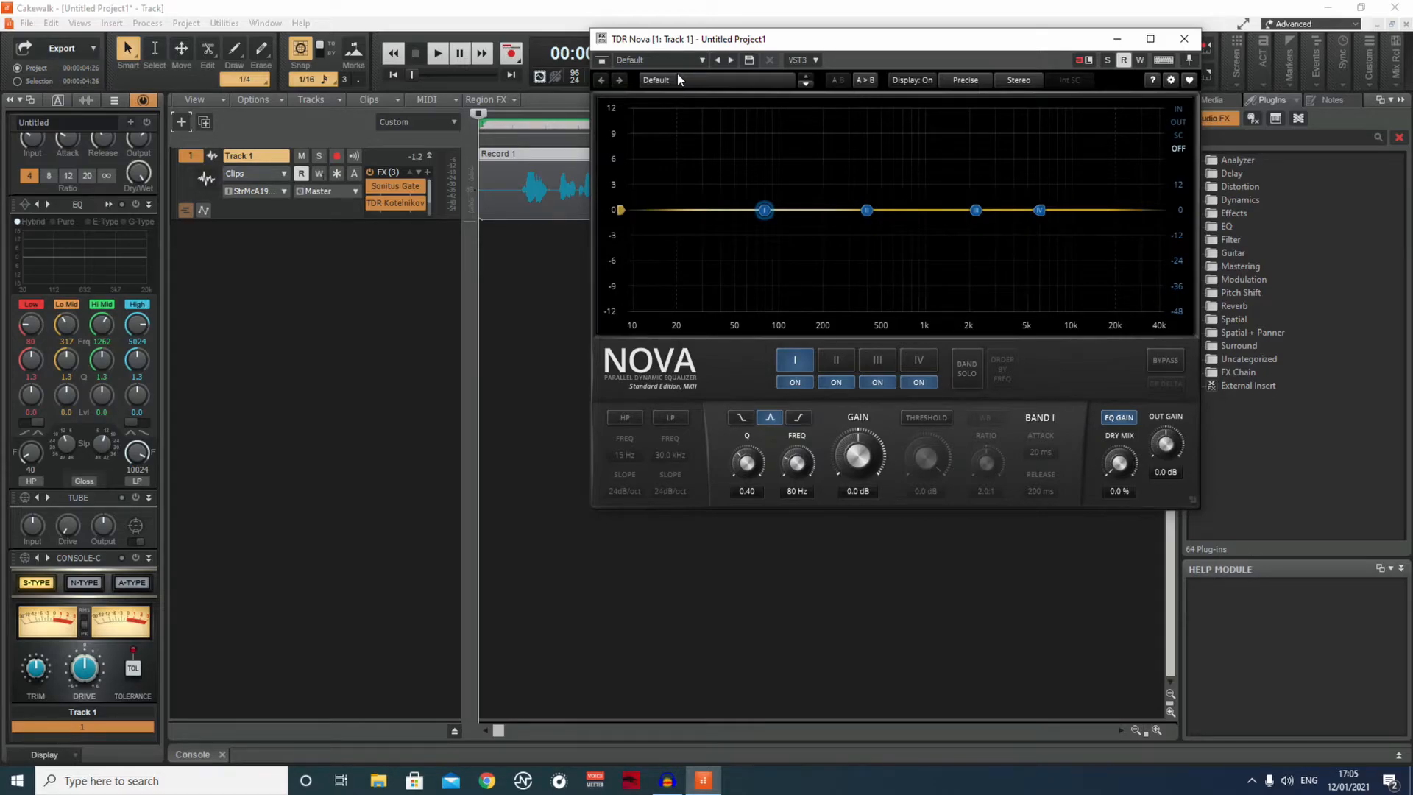
Load TDR Nova's De-ess (linked) preset and minimize its window.
click(678, 78)
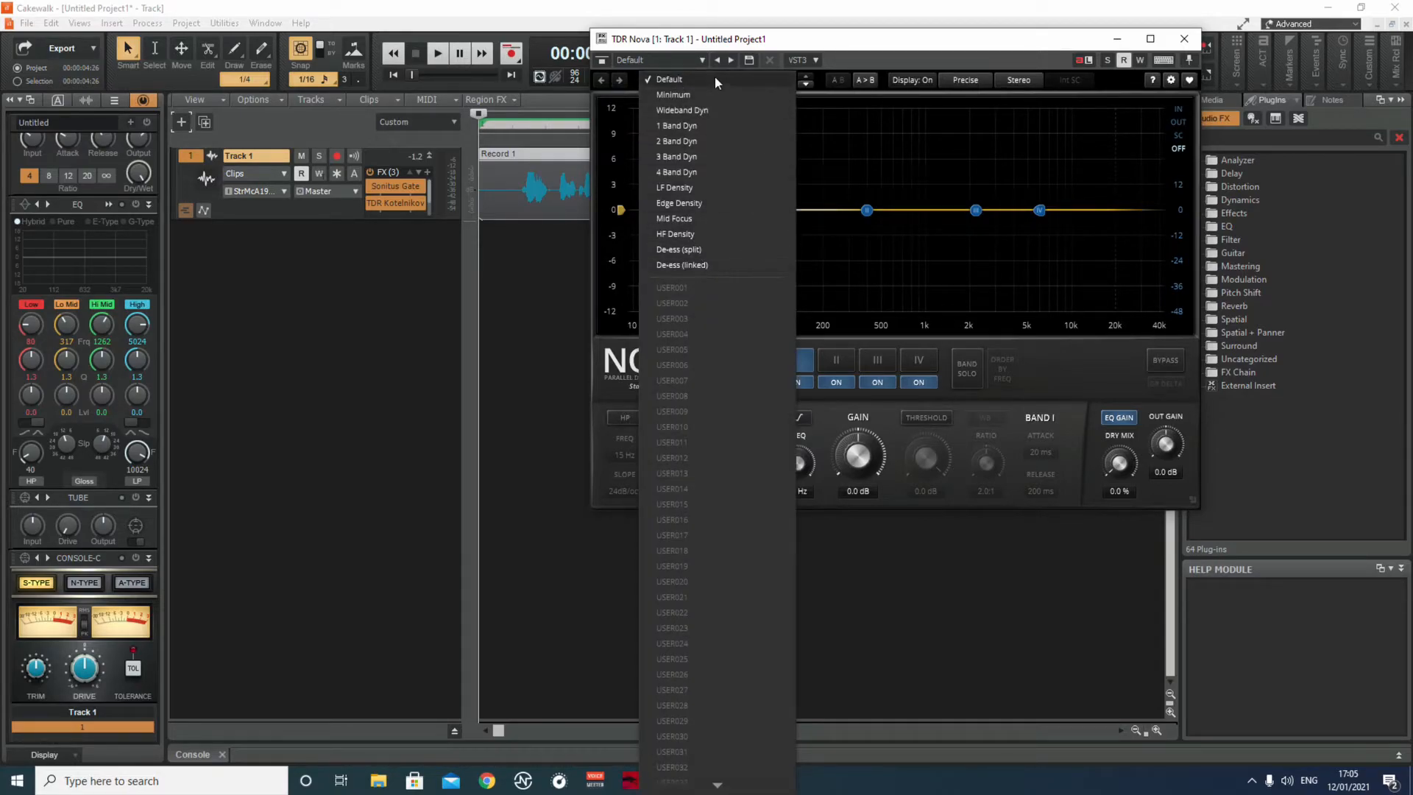
click(671, 264)
click(1118, 39)
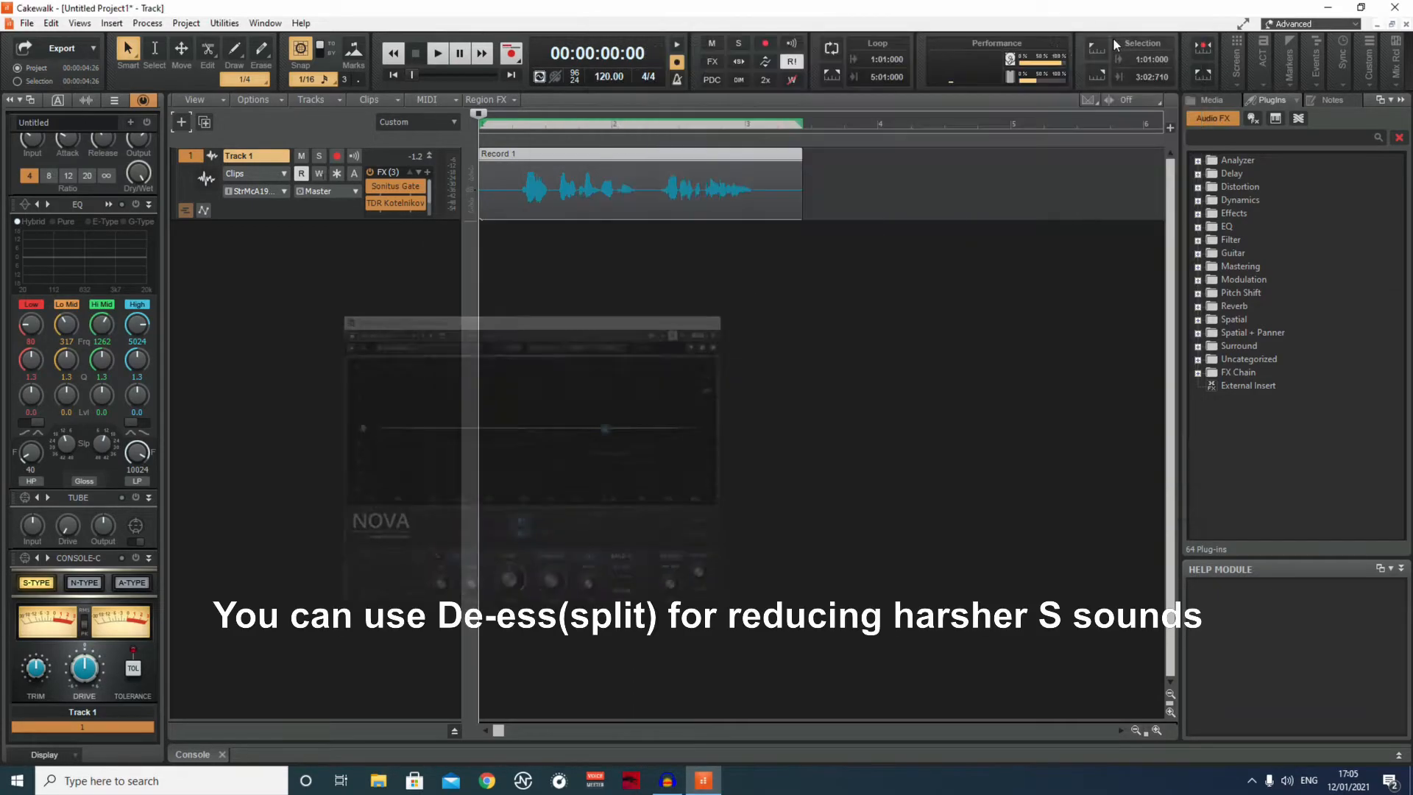
Compare the clip's playback with TDR Kotelnikov active, bypassed and re-enabled alongside TDR Nova, and check the rest of Track 1's effects rack.
click(439, 56)
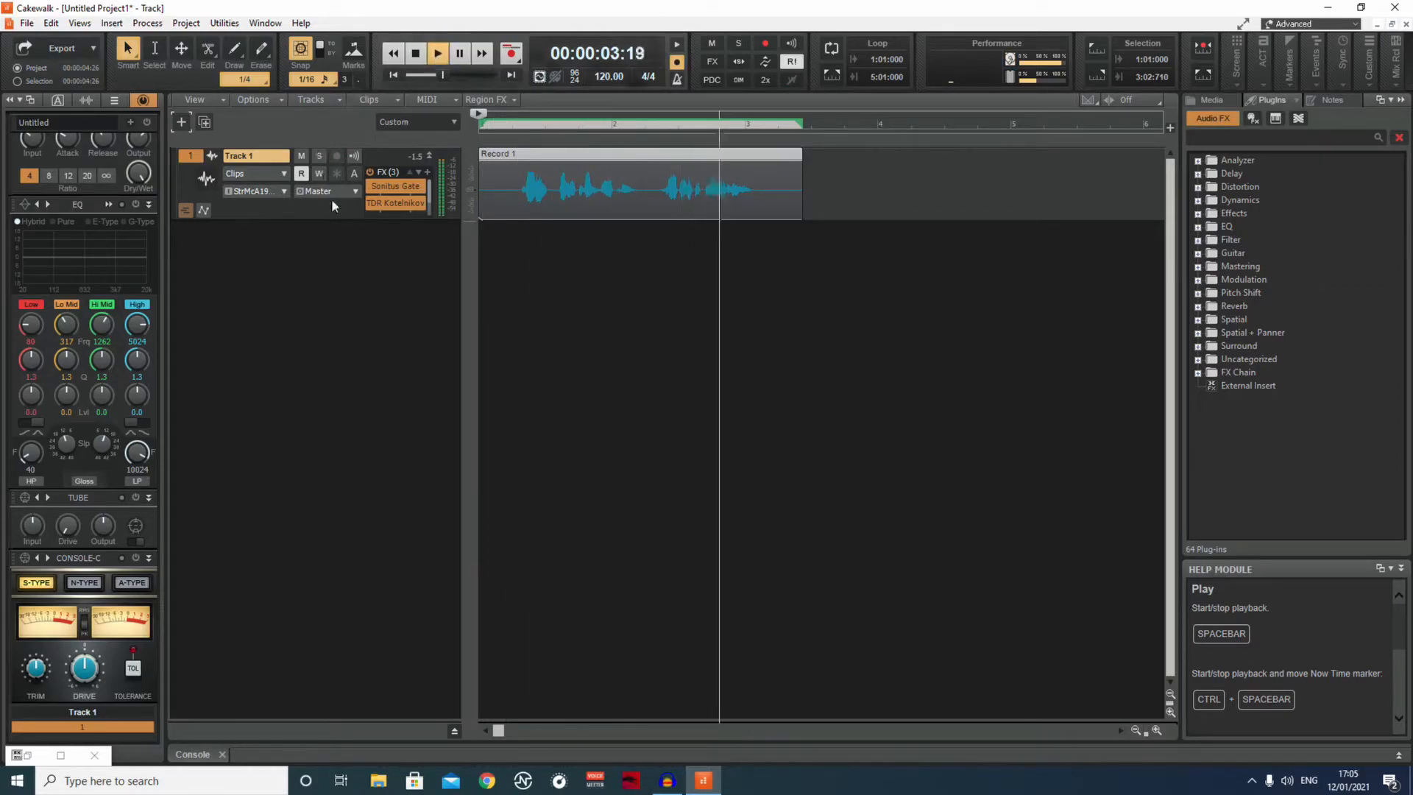
click(414, 59)
click(371, 204)
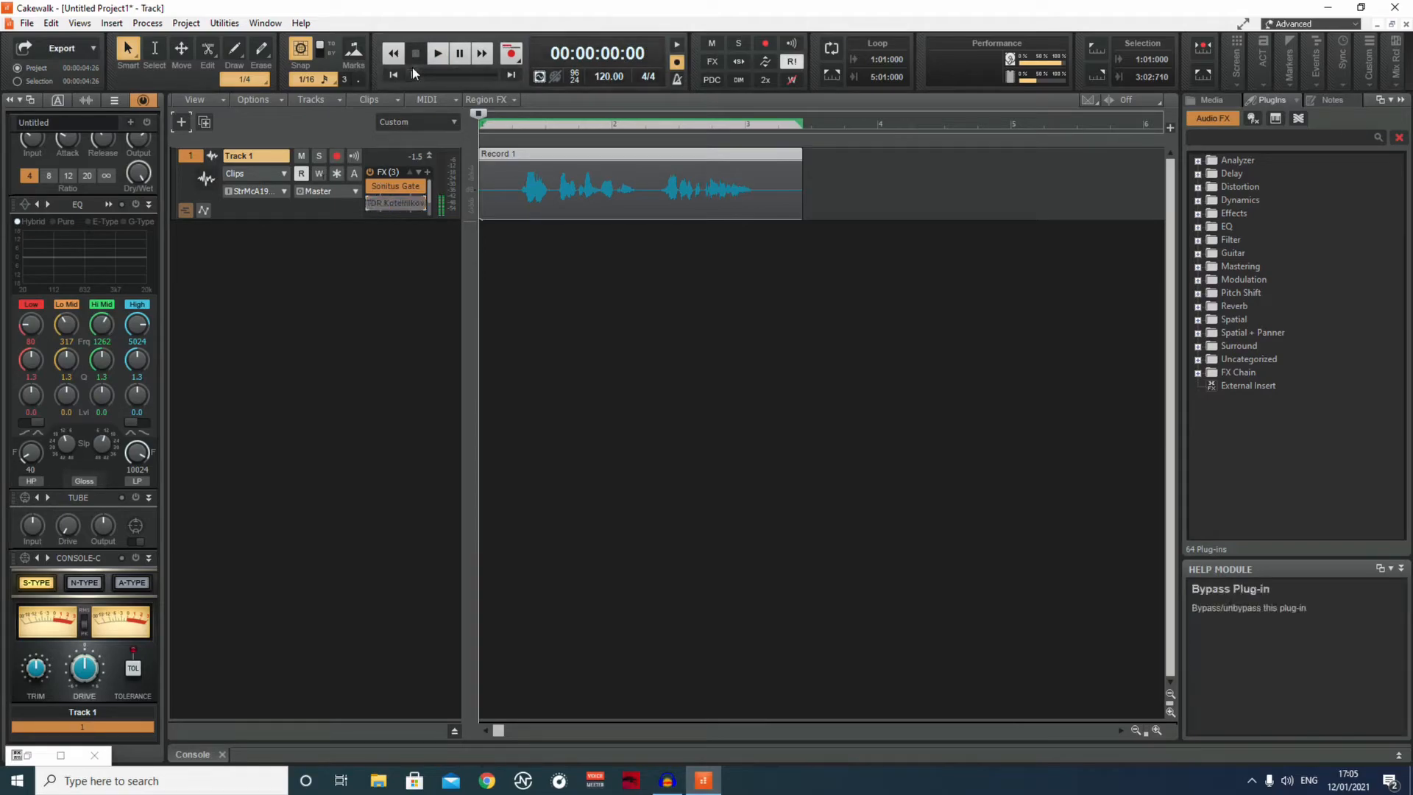
click(438, 54)
click(437, 53)
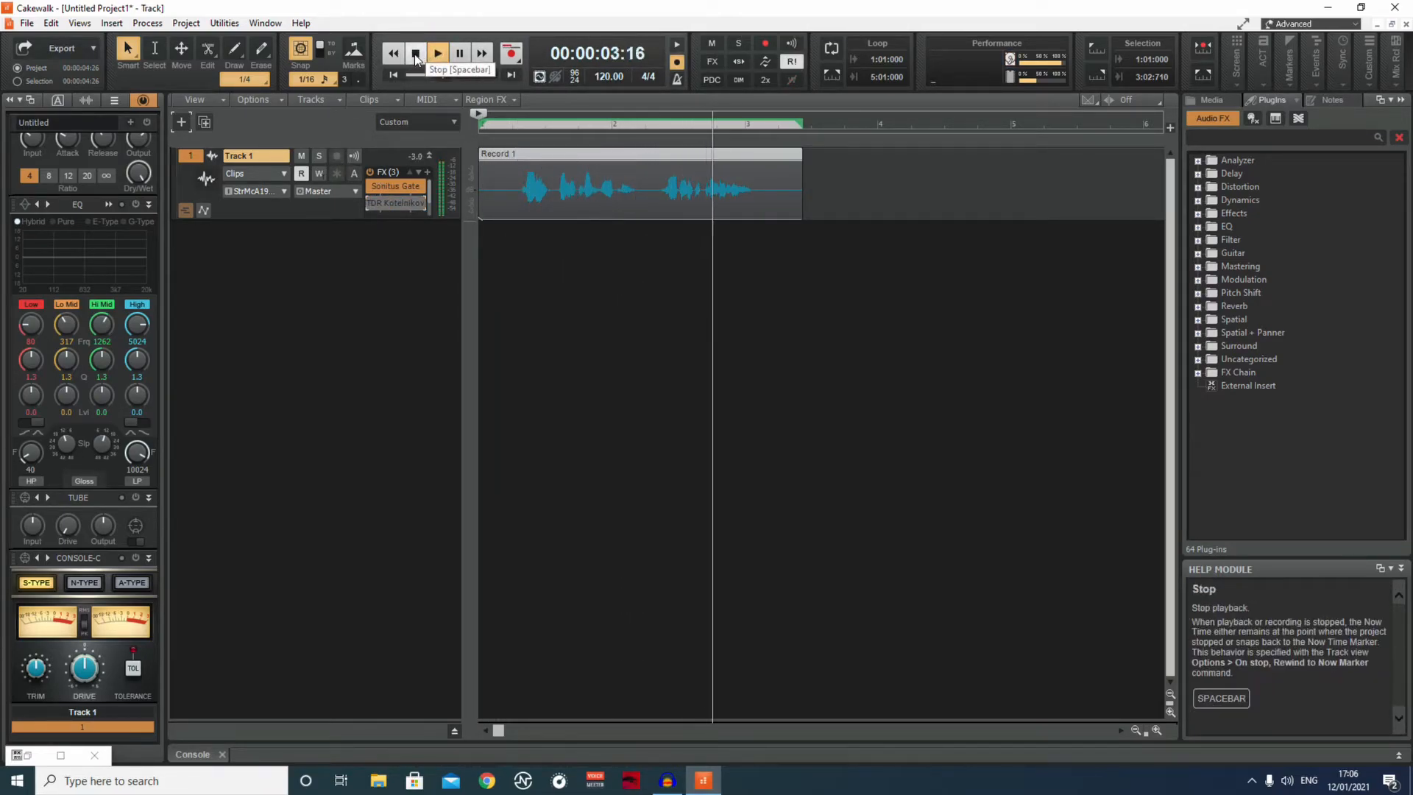
key(space)
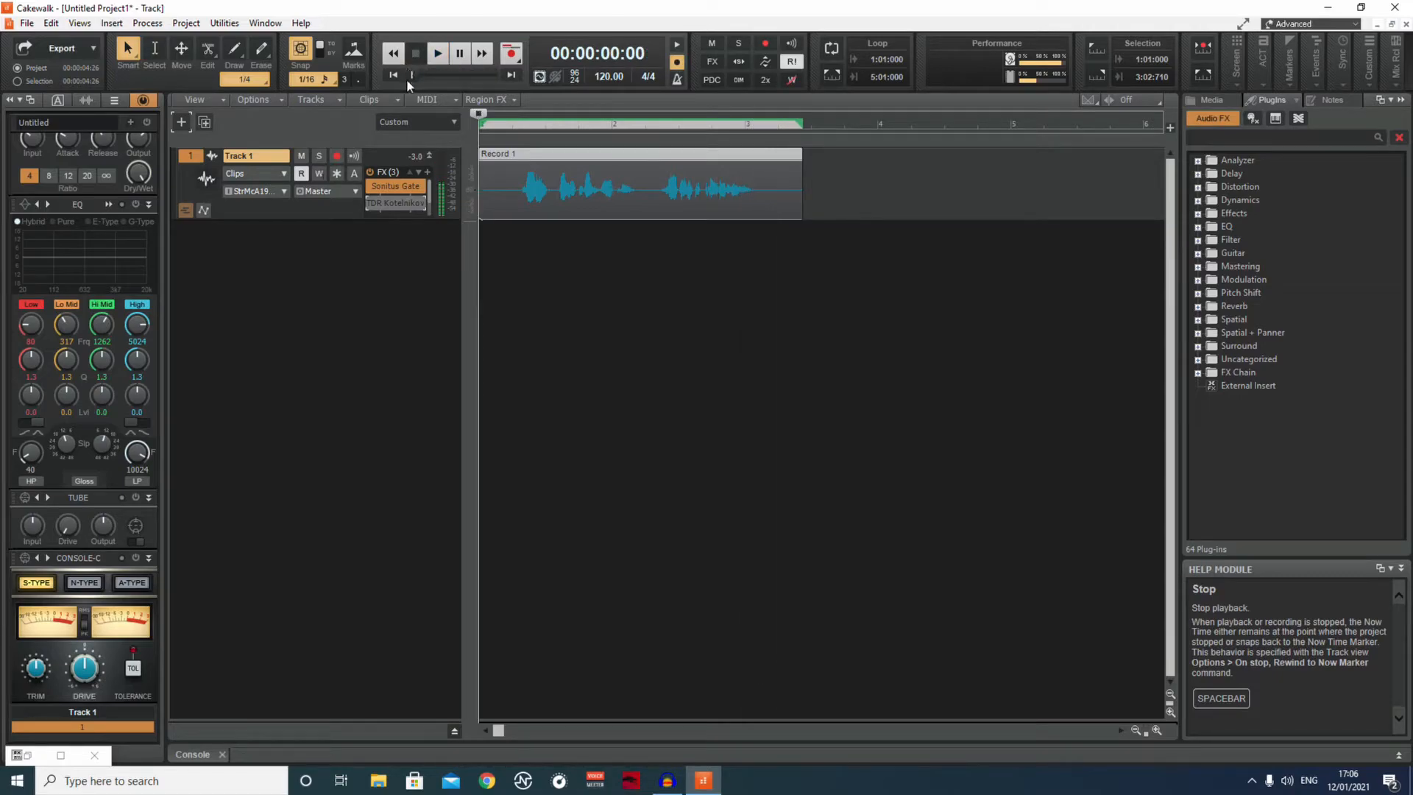
click(369, 202)
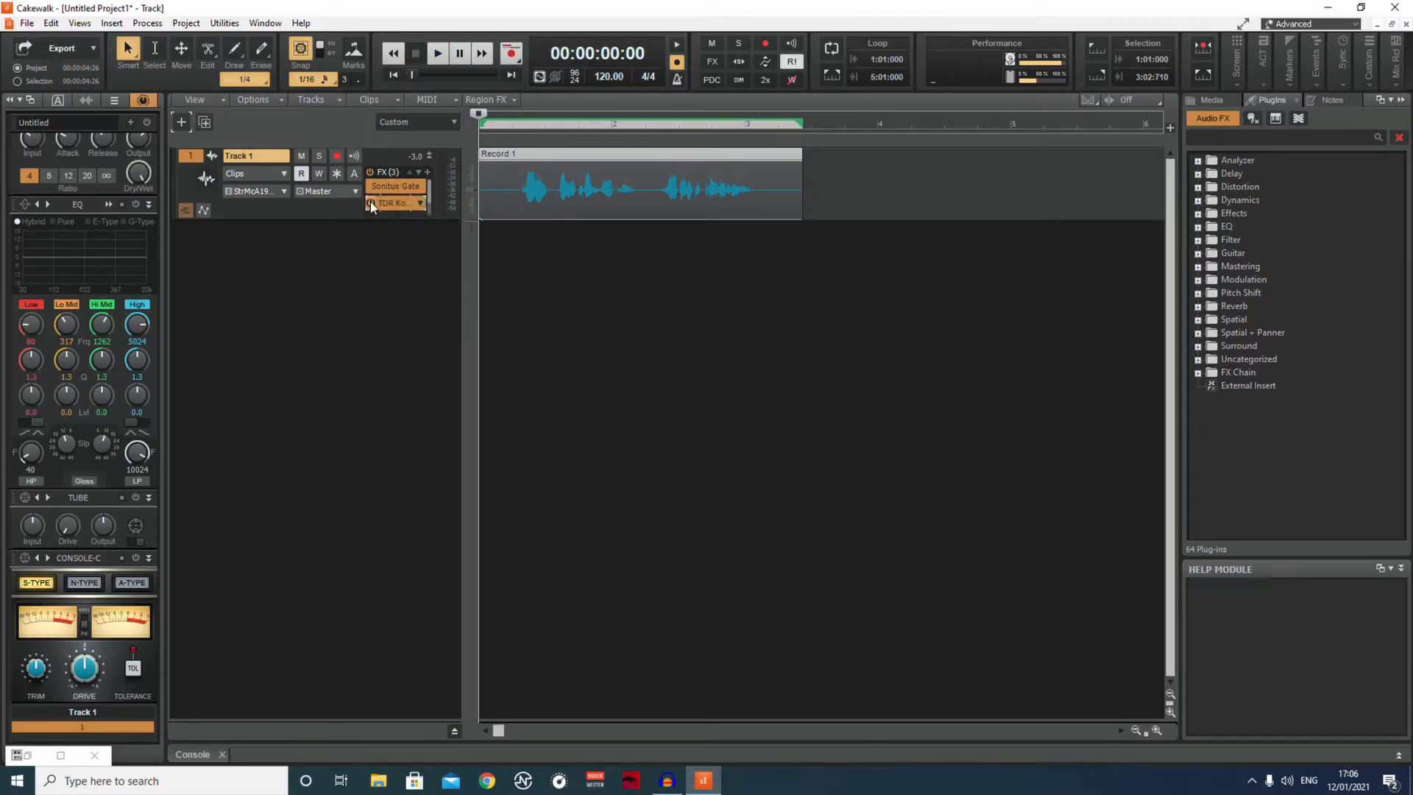
click(439, 53)
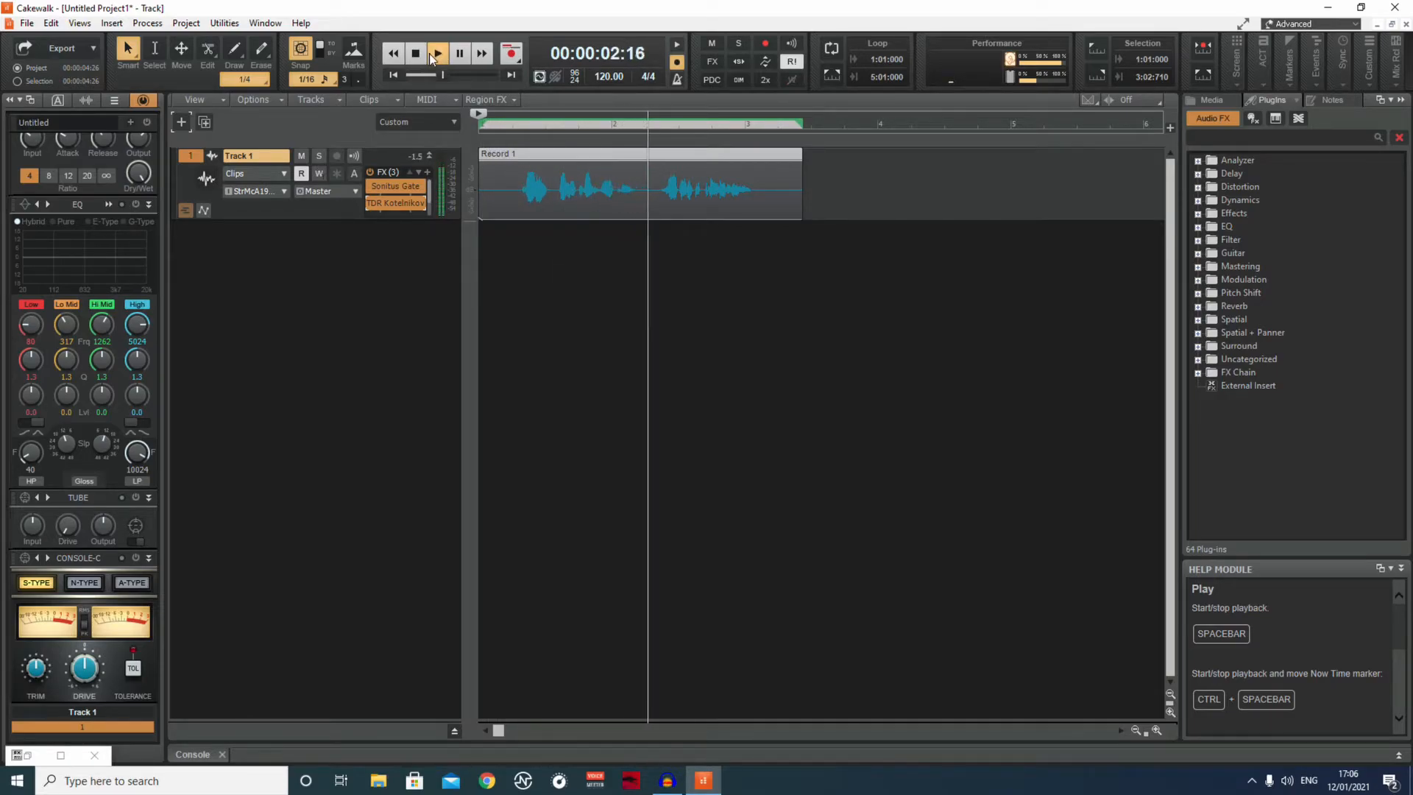
click(418, 53)
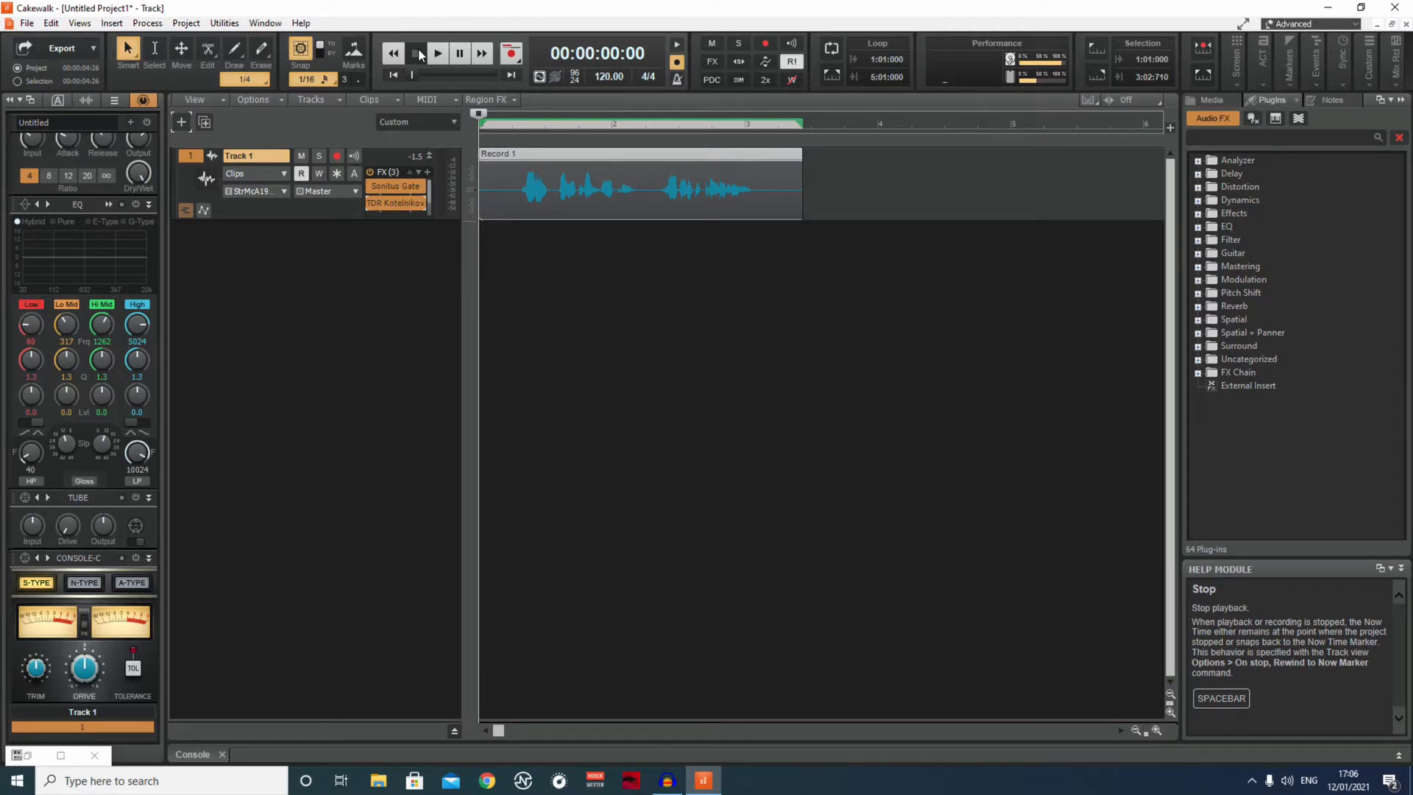
scroll(430, 191, down, 1)
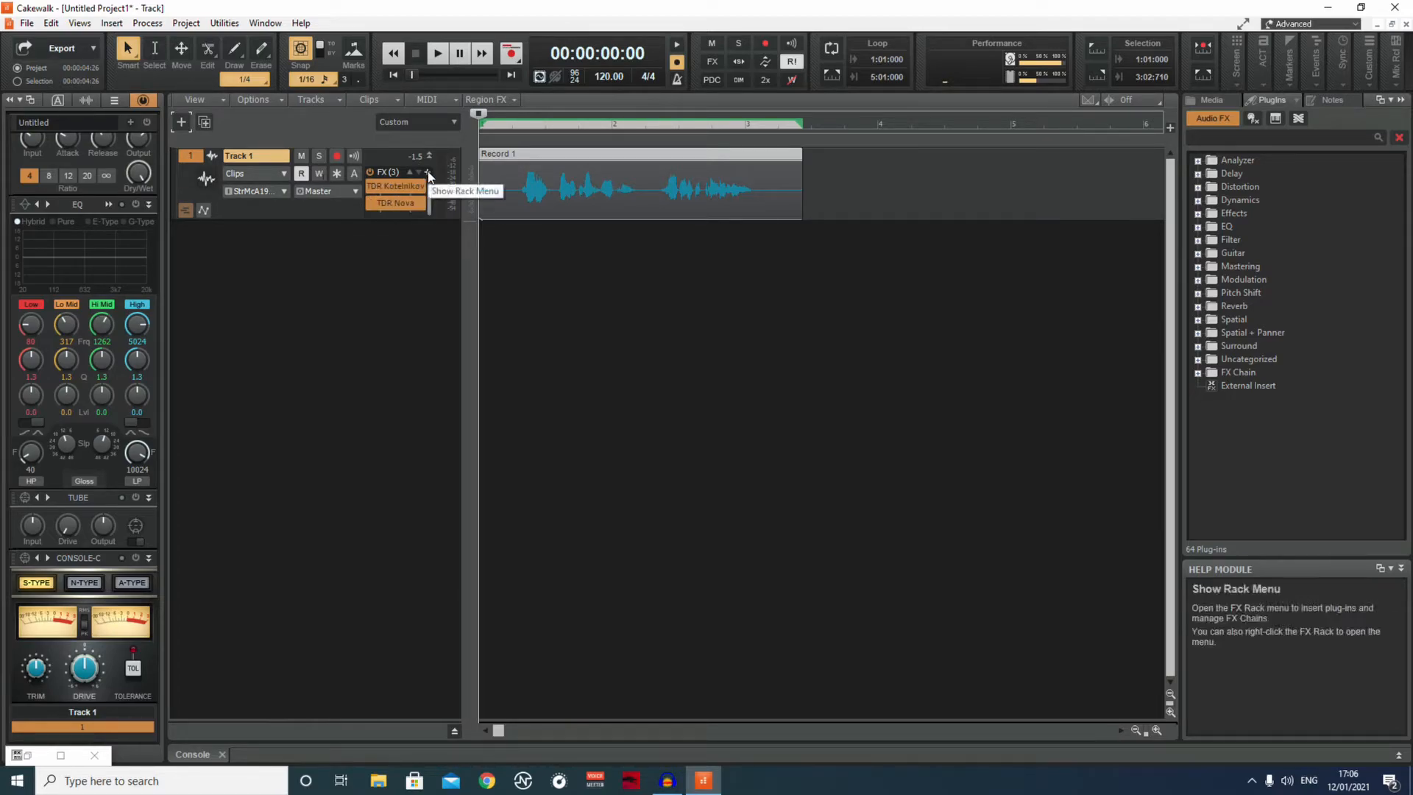
Insert the Sonitus Equalizer into Track 1's effects rack and move its window away from the track controls.
click(426, 174)
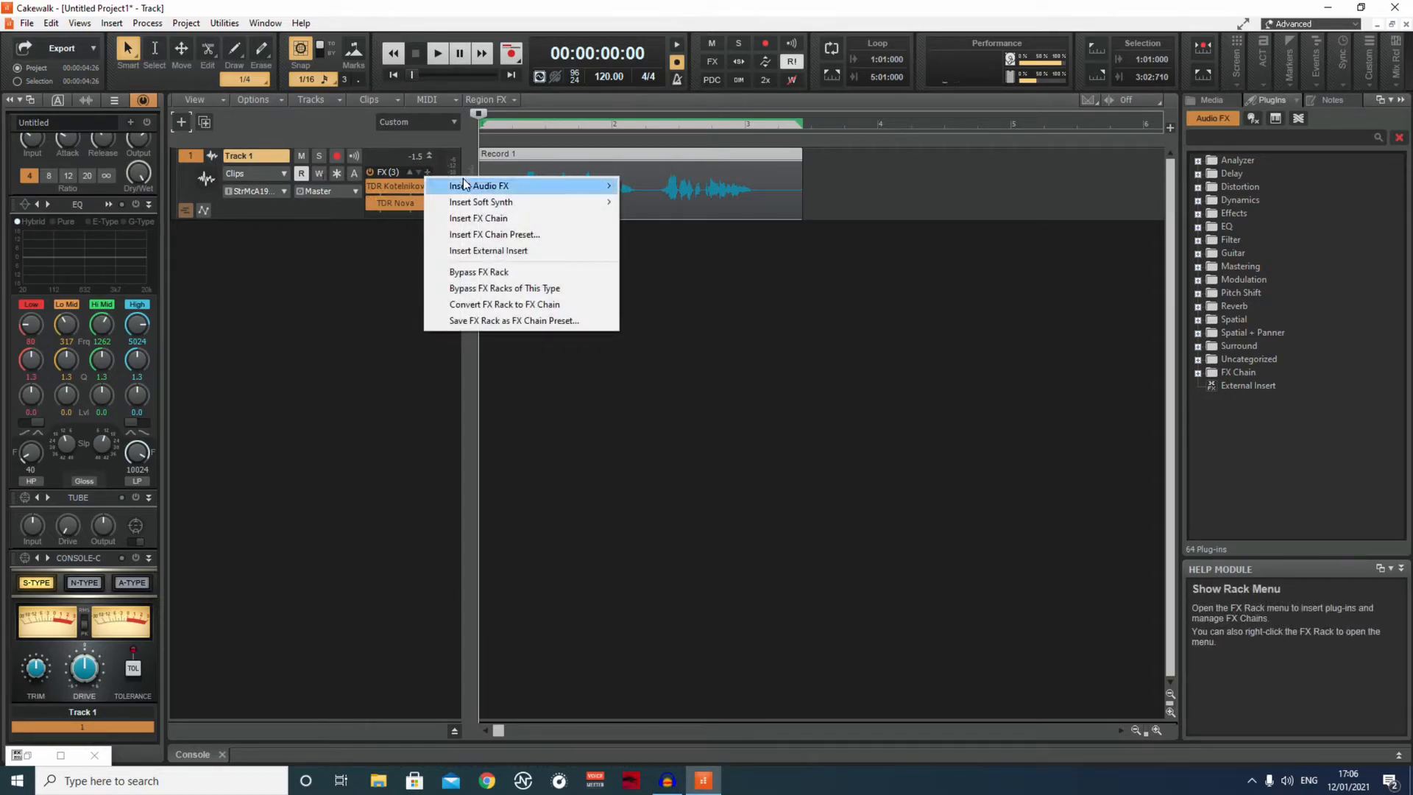
mouse_move(602, 186)
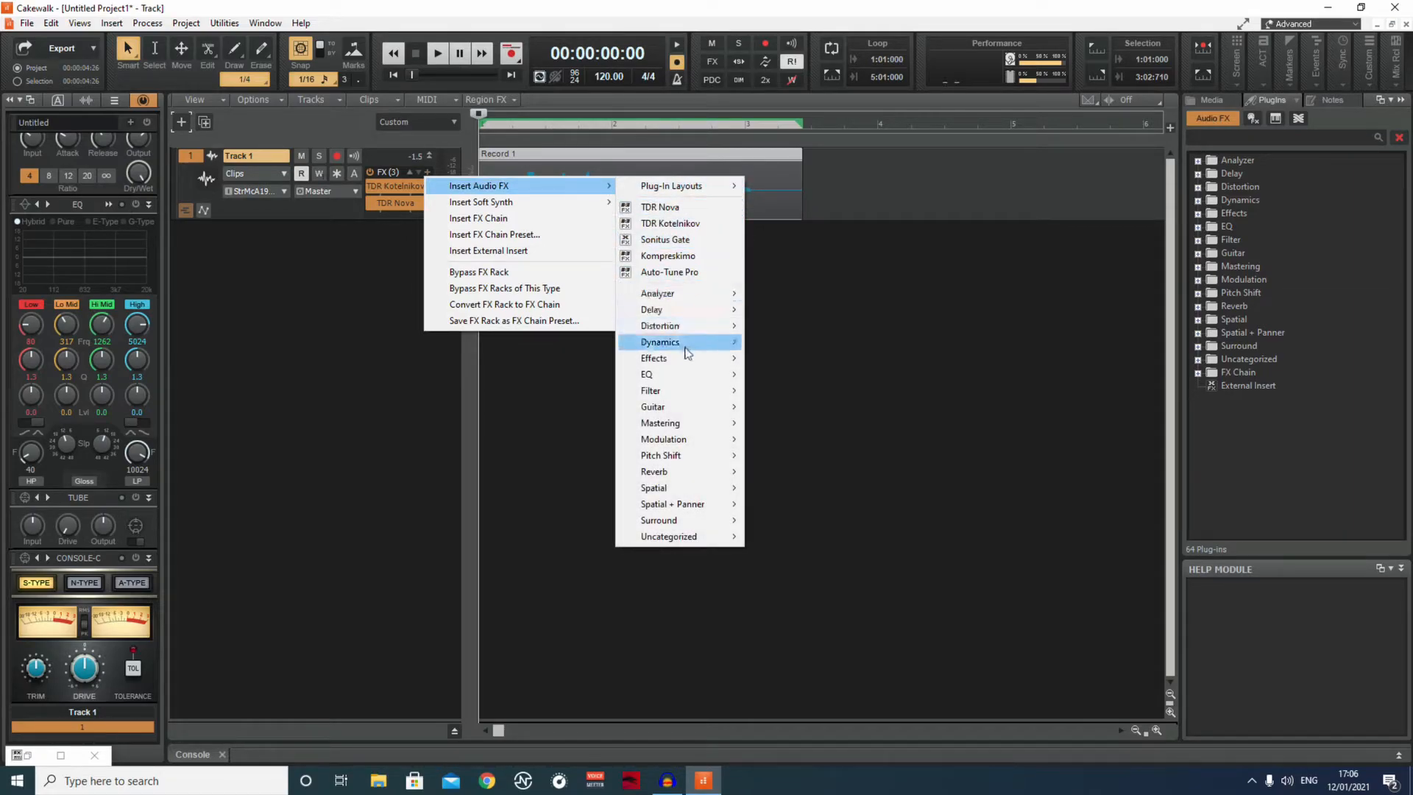
mouse_move(677, 374)
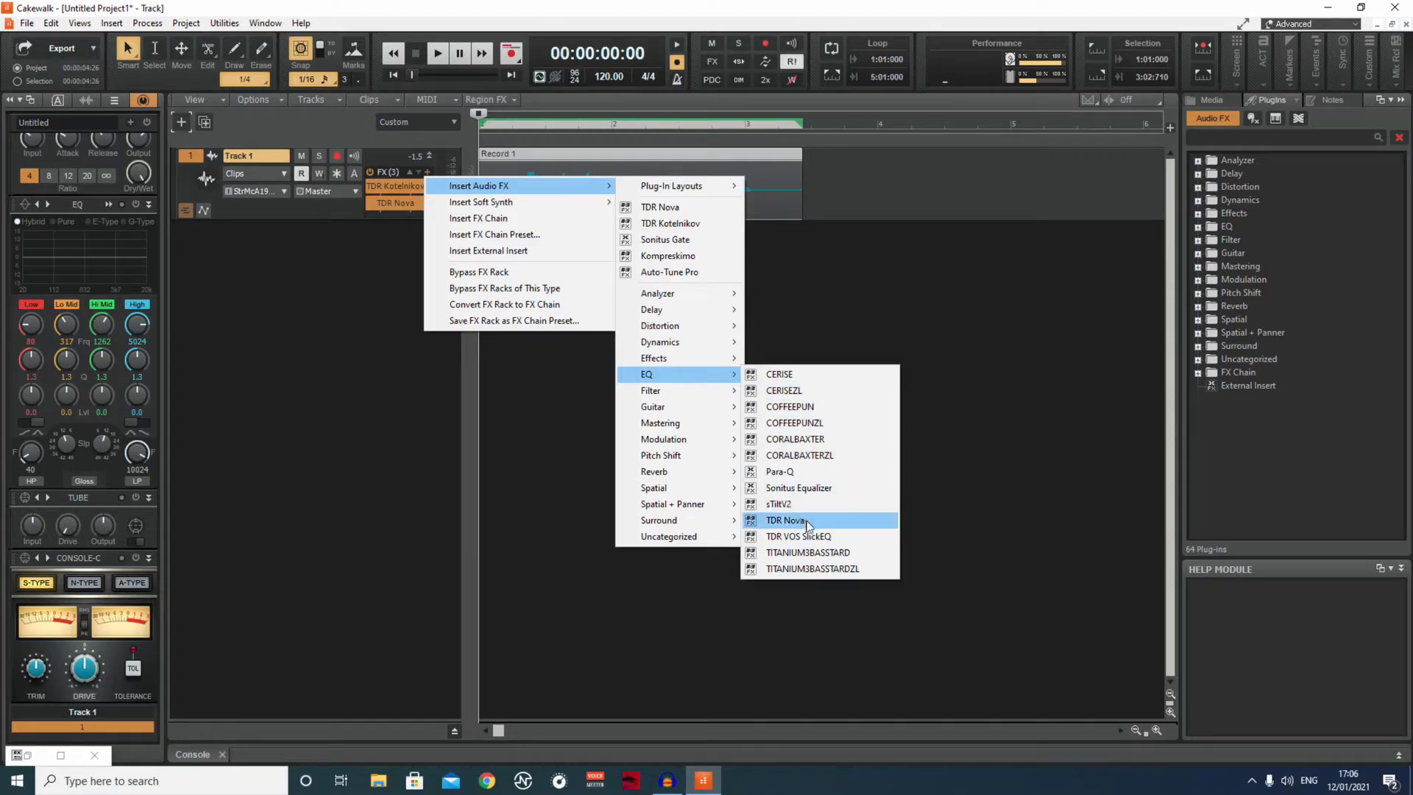
click(802, 488)
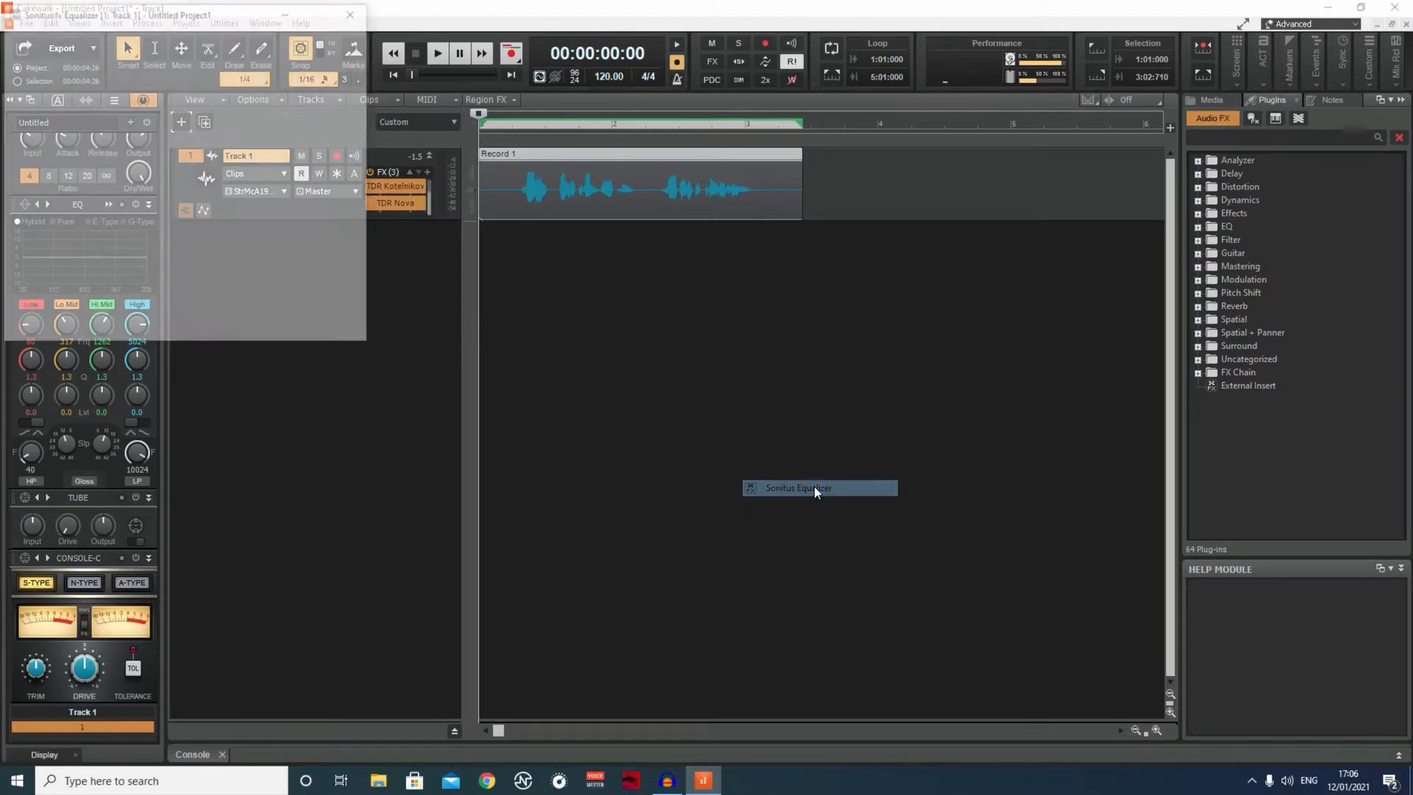
drag(237, 13, 724, 58)
Set the equalizer's band 1 to a Highpass filter at 80 Hz.
click(614, 243)
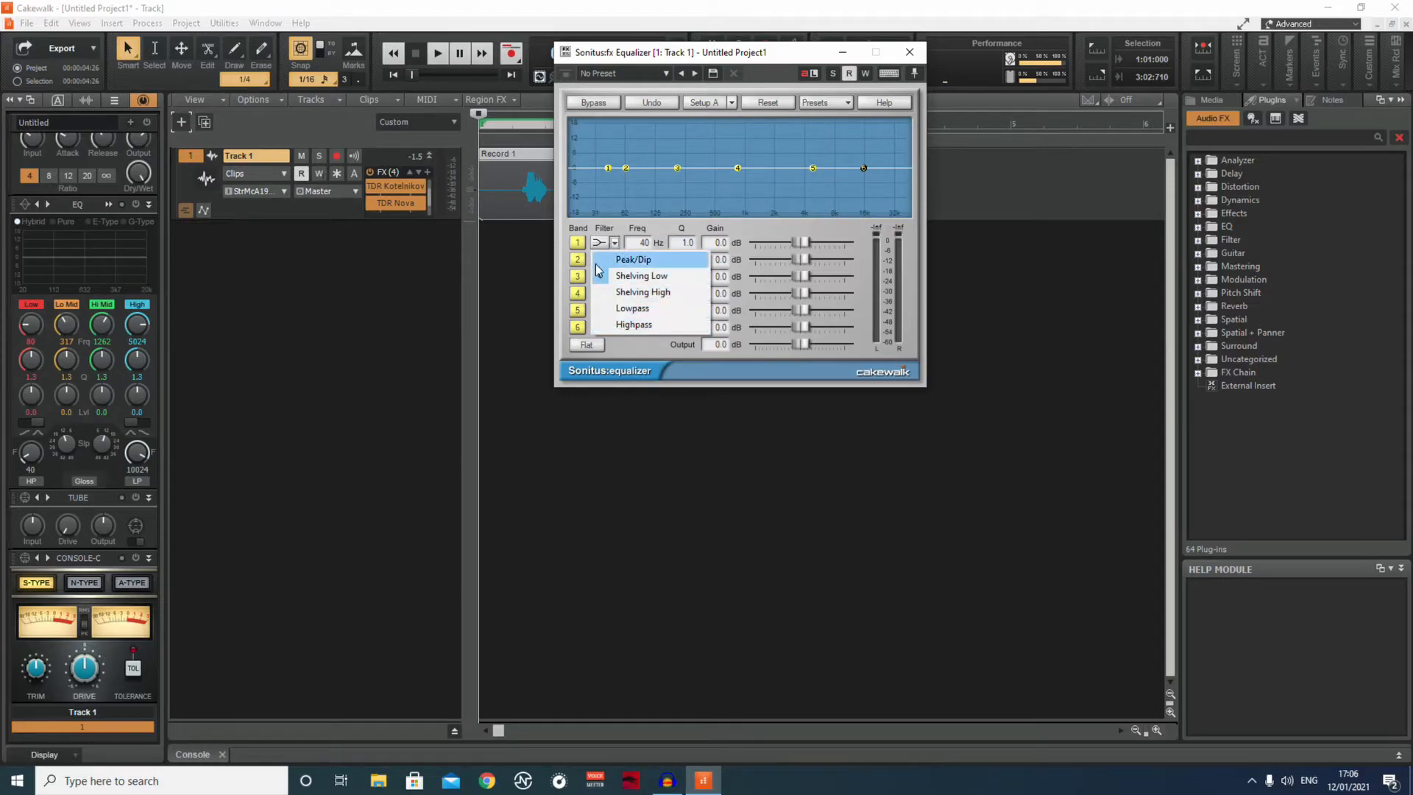
click(629, 324)
click(648, 244)
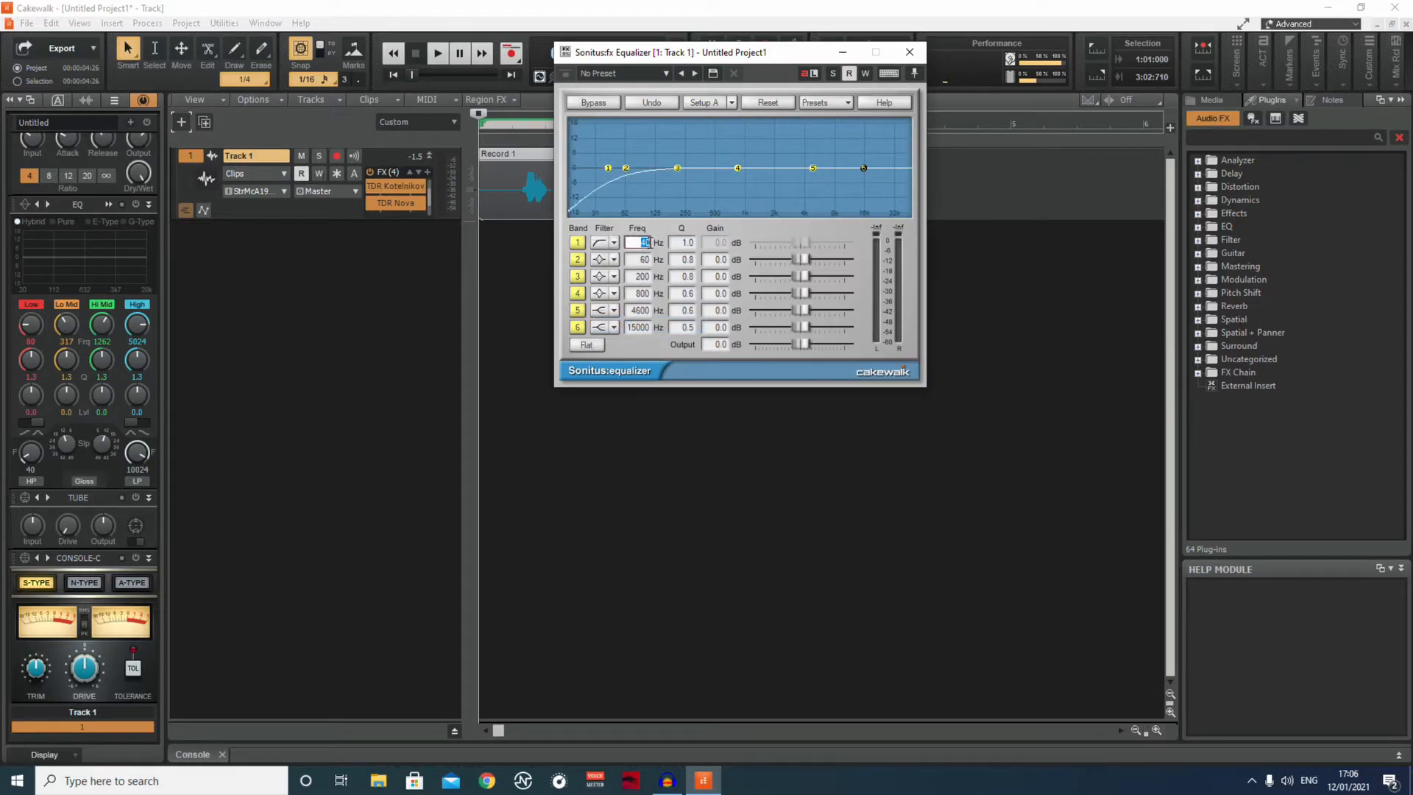
text(80)
key(Return)
Set the equalizer's band 2 to a Shelving Low filter at 100 Hz with 5 dB of gain.
click(614, 260)
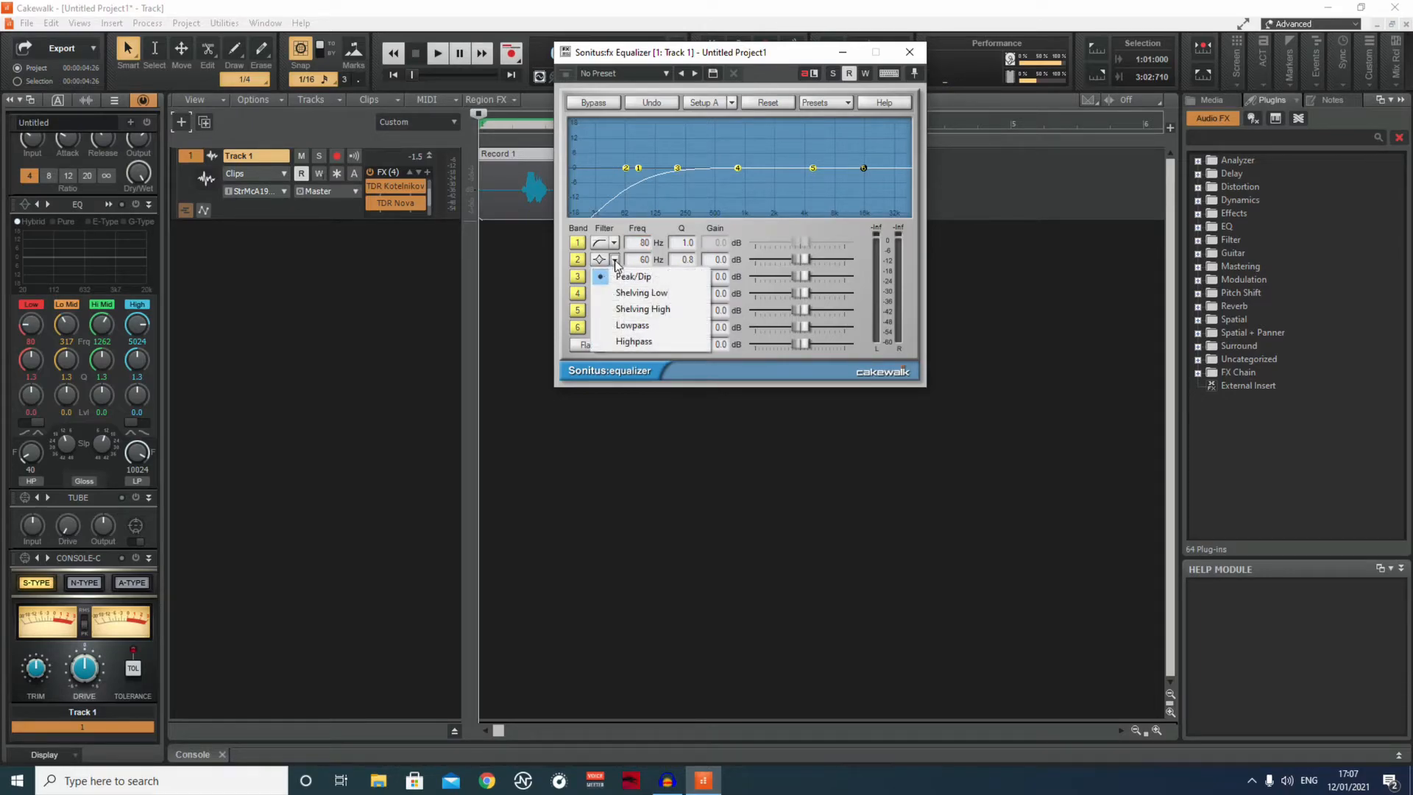
click(654, 298)
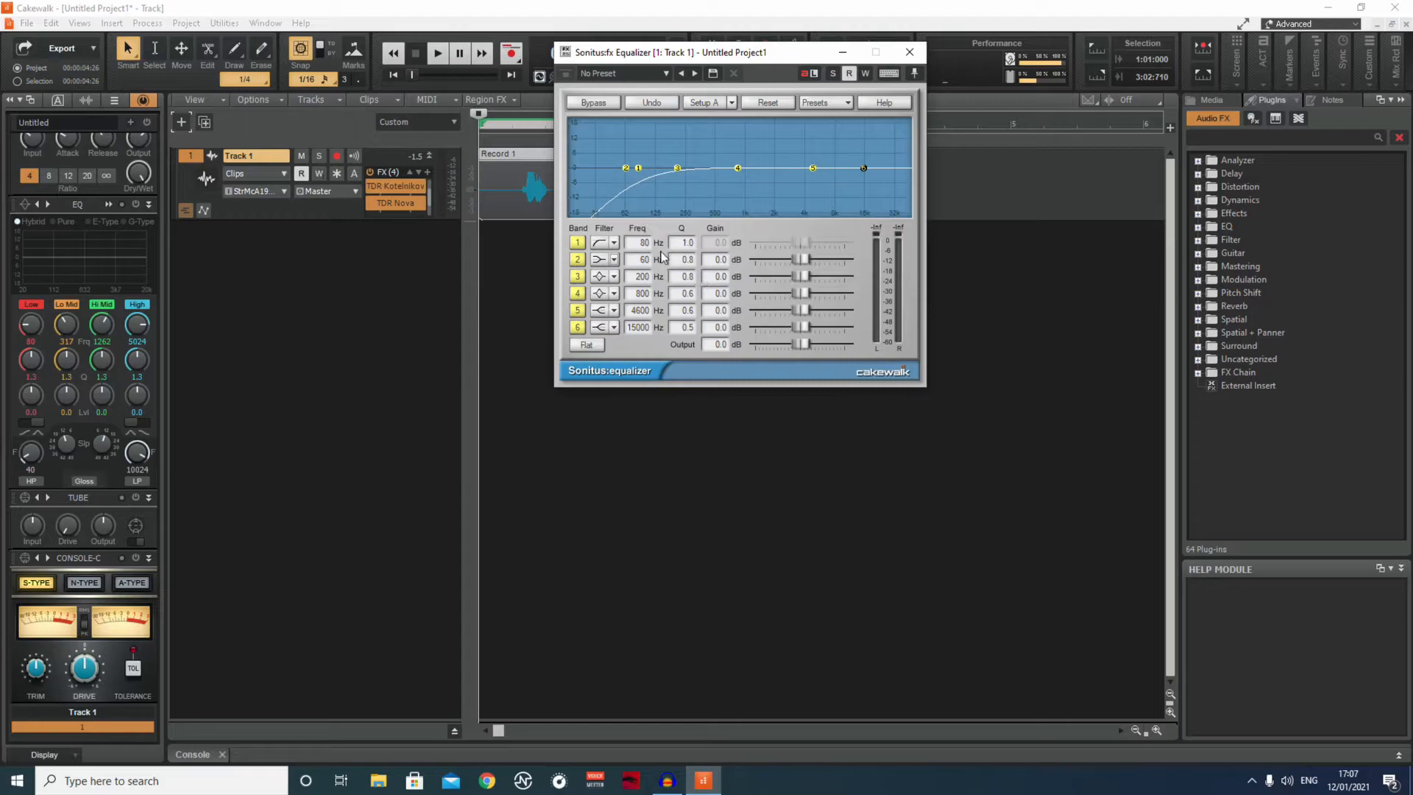
click(647, 260)
text(100)
key(Return)
click(721, 261)
key(BackSpace)
text(5)
key(Return)
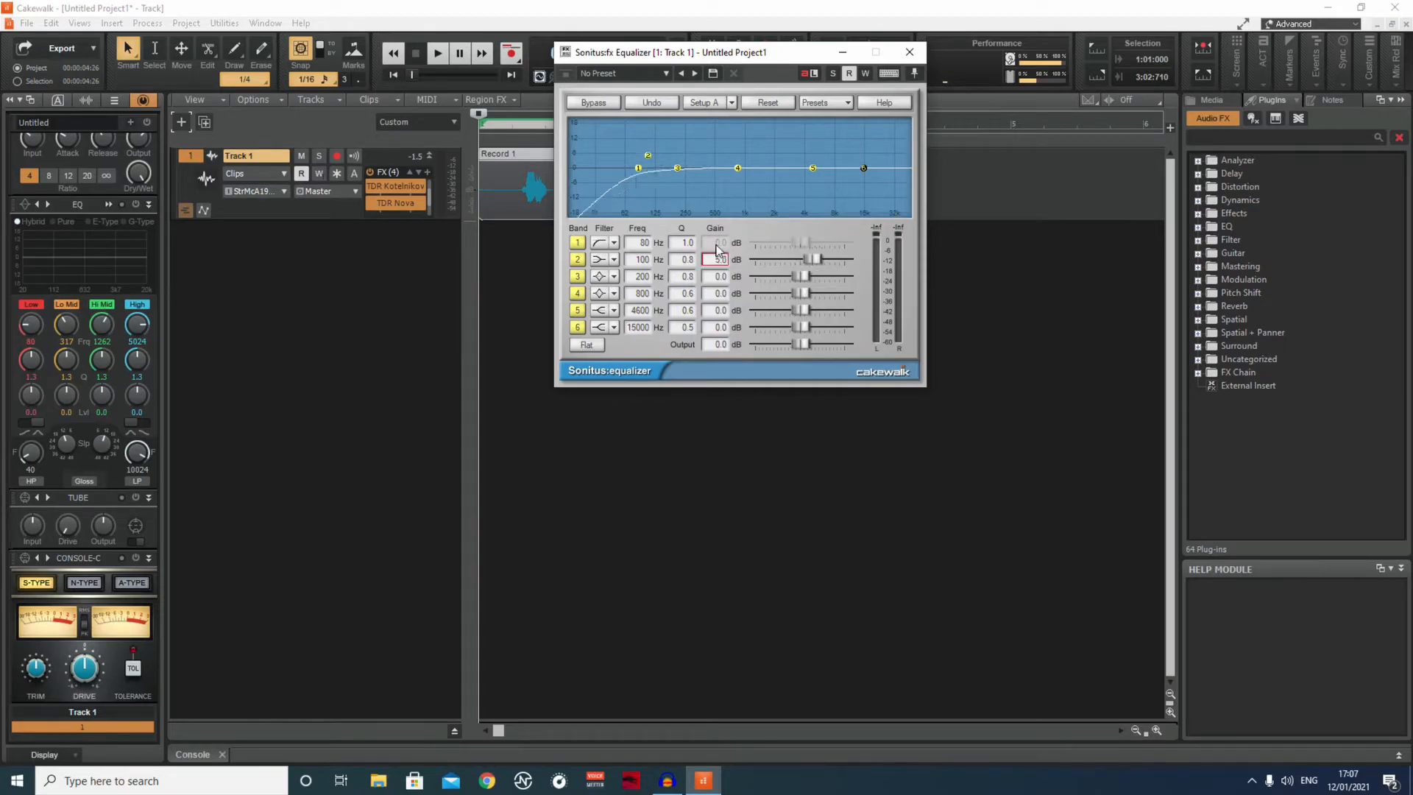
Set band 2's Q to 0.3 and its gain to 6 dB, trying 7 dB along the way.
click(720, 257)
text(6)
key(Return)
click(714, 261)
text(7)
key(Return)
click(688, 259)
text(0.3)
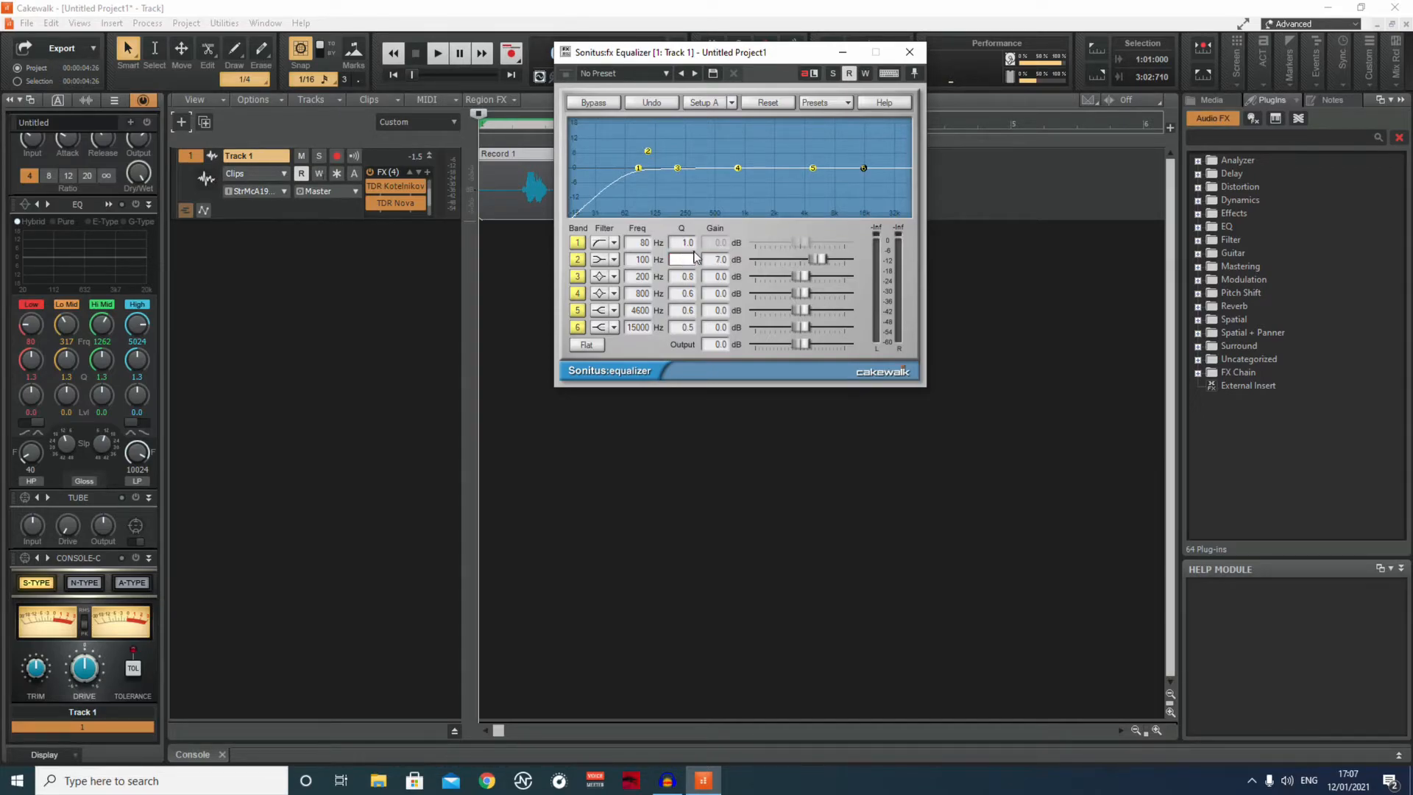
key(Return)
click(720, 259)
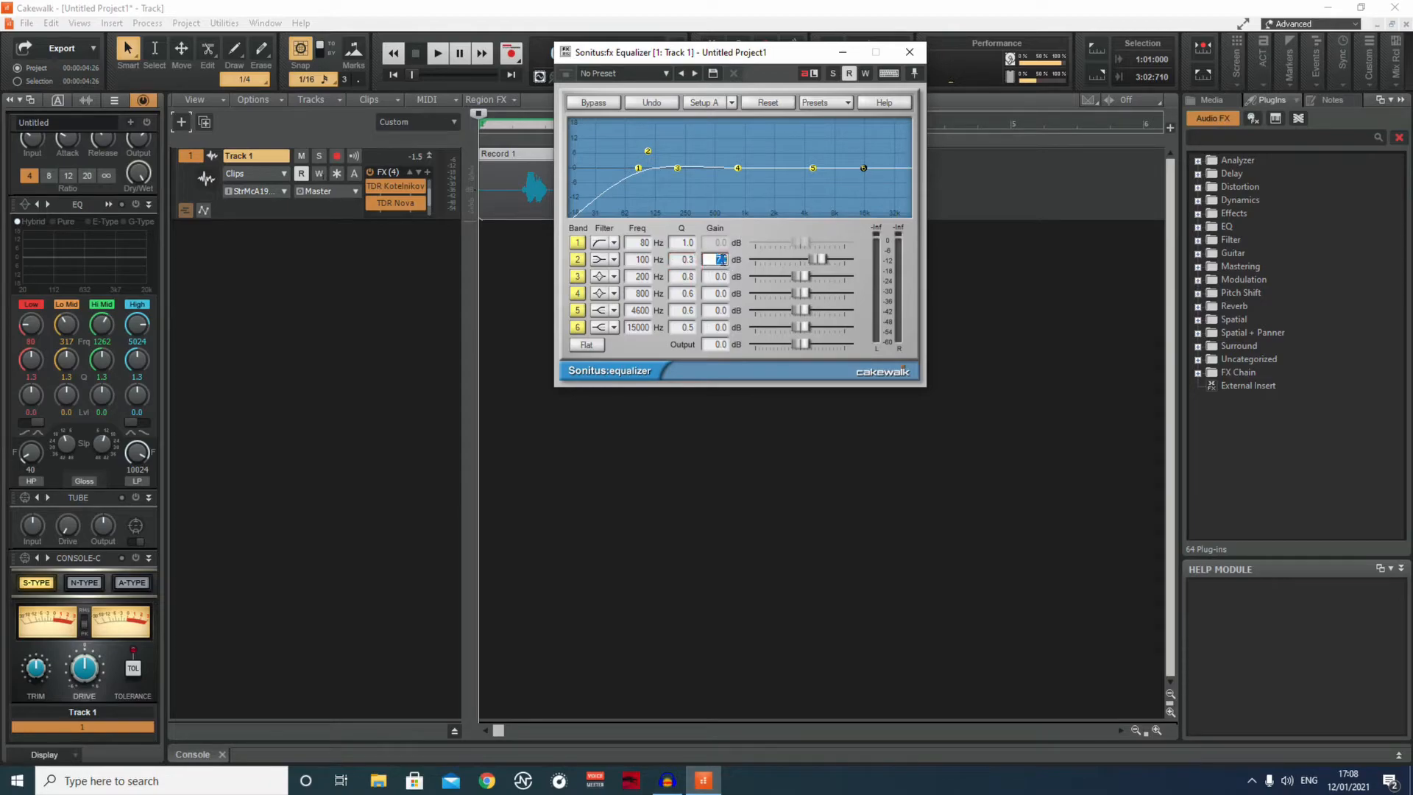
text(6)
key(Return)
Set the gain of band 3 at 200 Hz to -3 dB and its Q to 3.
click(638, 278)
double_click(637, 278)
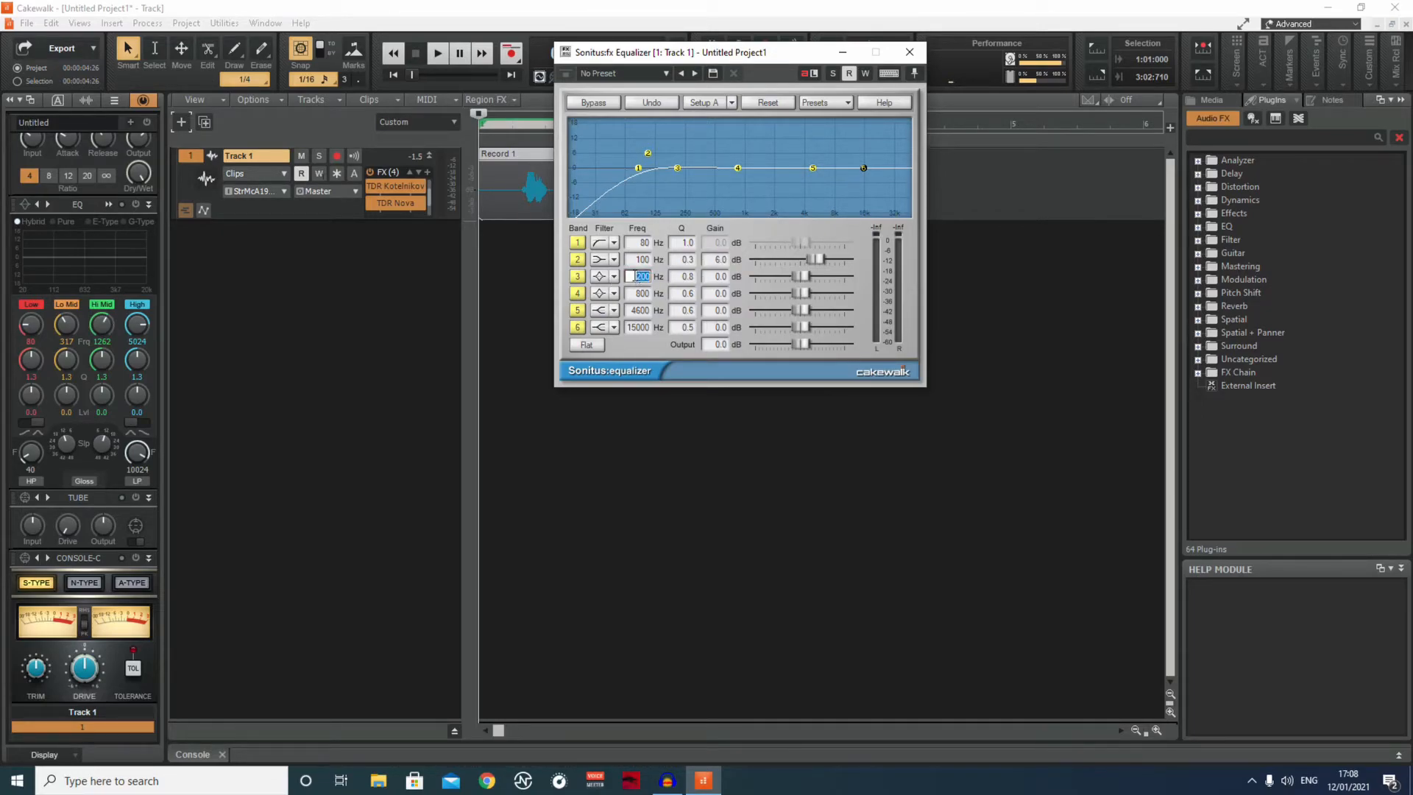
key(BackSpace)
text(50)
click(719, 277)
text(-3)
key(Return)
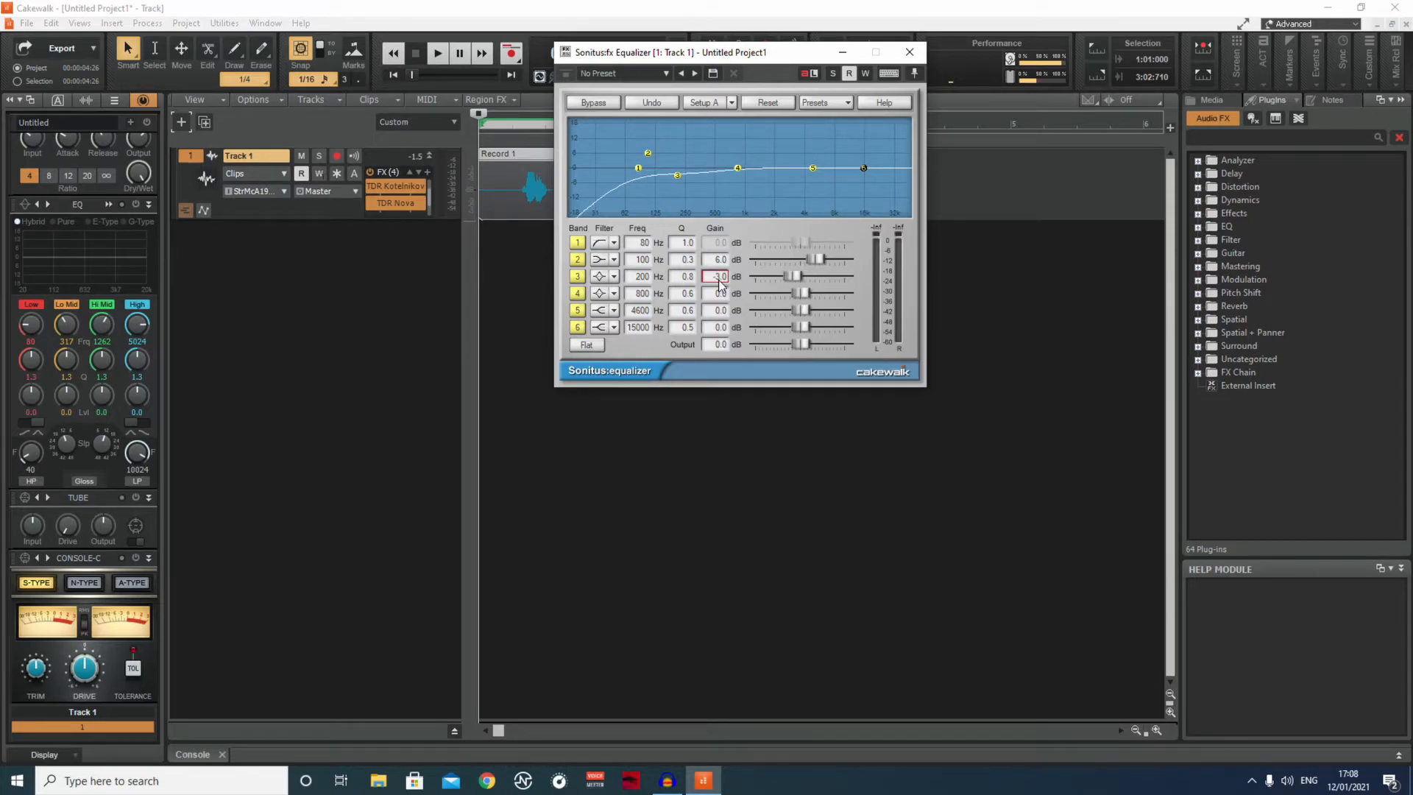
click(690, 276)
double_click(692, 275)
text(3)
key(Return)
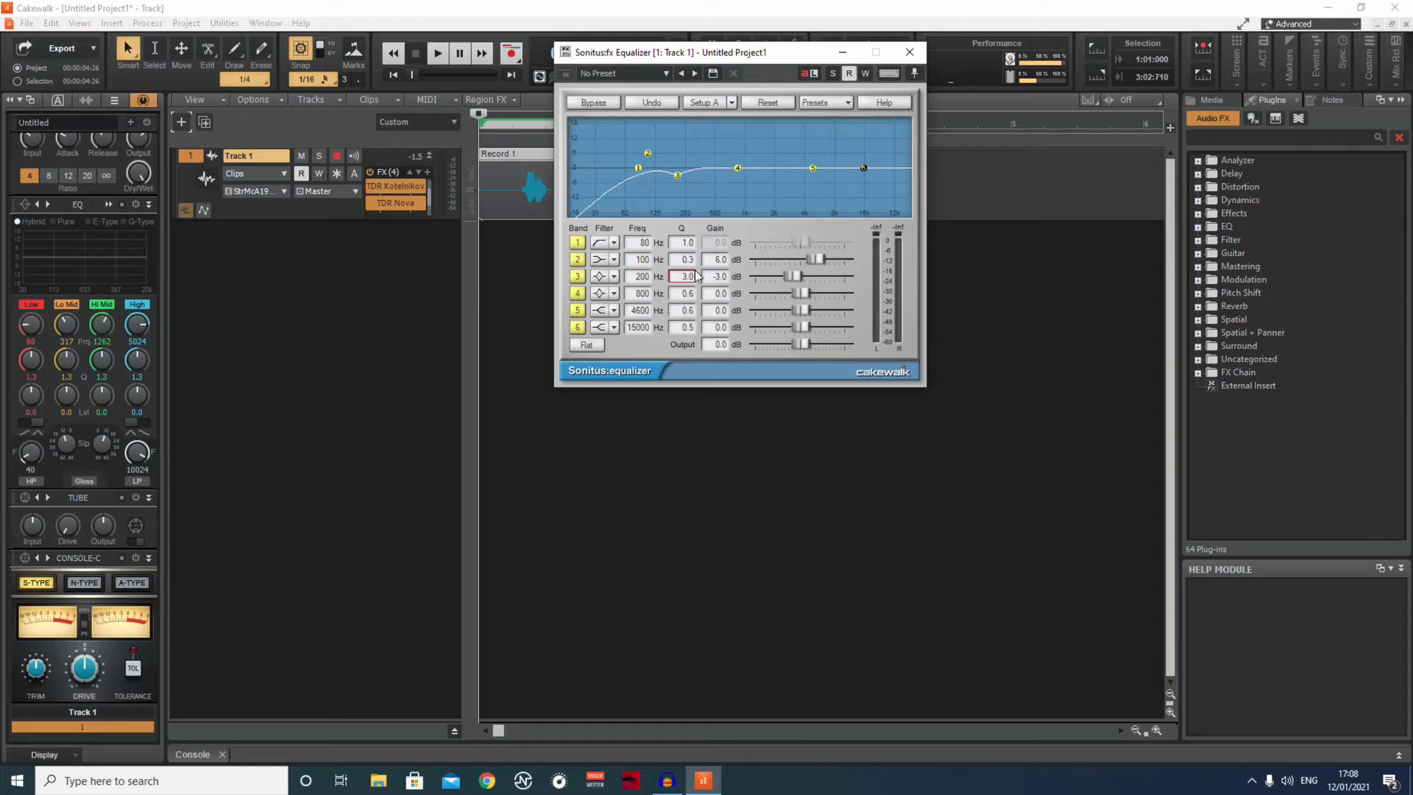
Set band 2's gain to 7 dB and try a Q of 4 on band 3 before returning it to 3.
double_click(687, 276)
key(BackSpace)
text(4)
key(Return)
click(716, 262)
double_click(715, 262)
key(BackSpace)
key(Return)
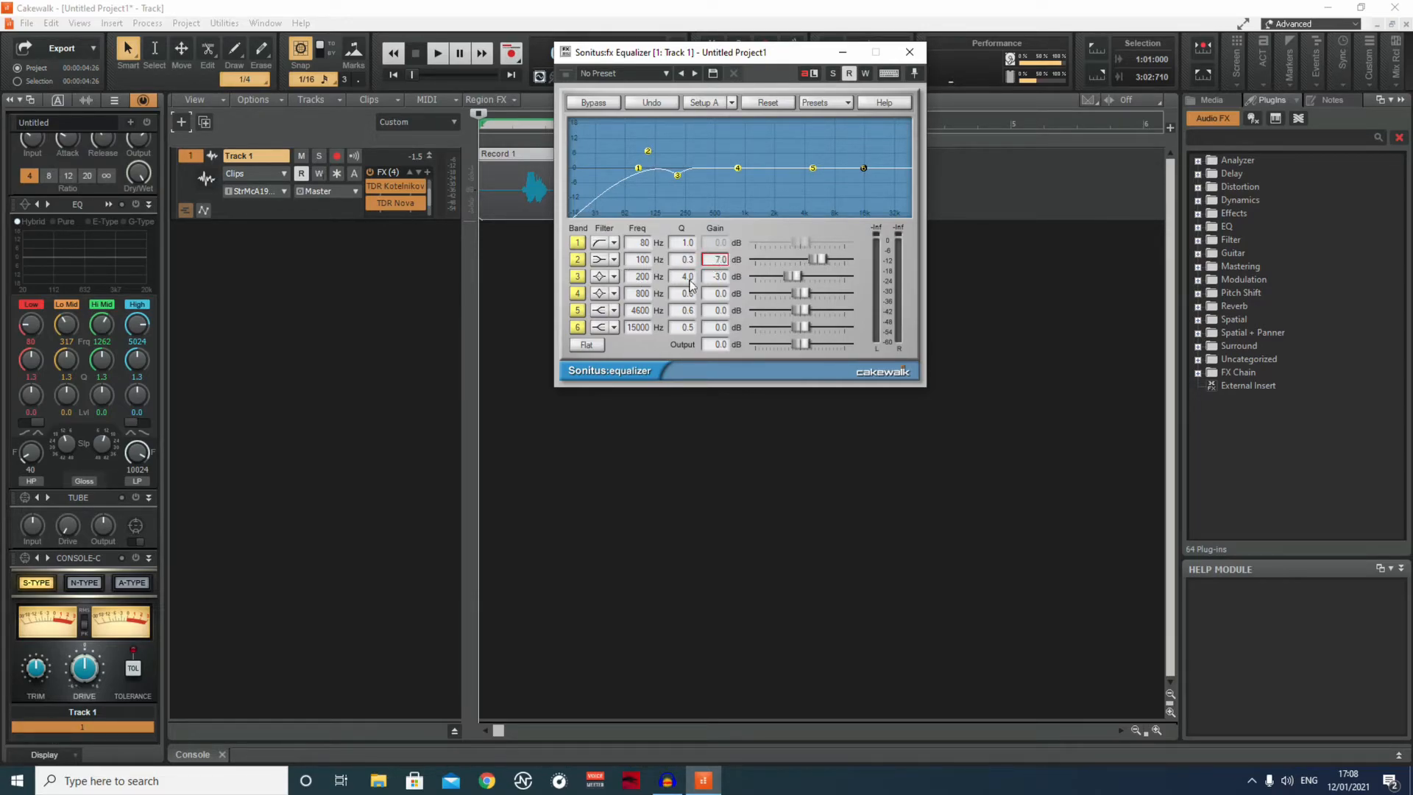
click(692, 278)
text(3)
key(Return)
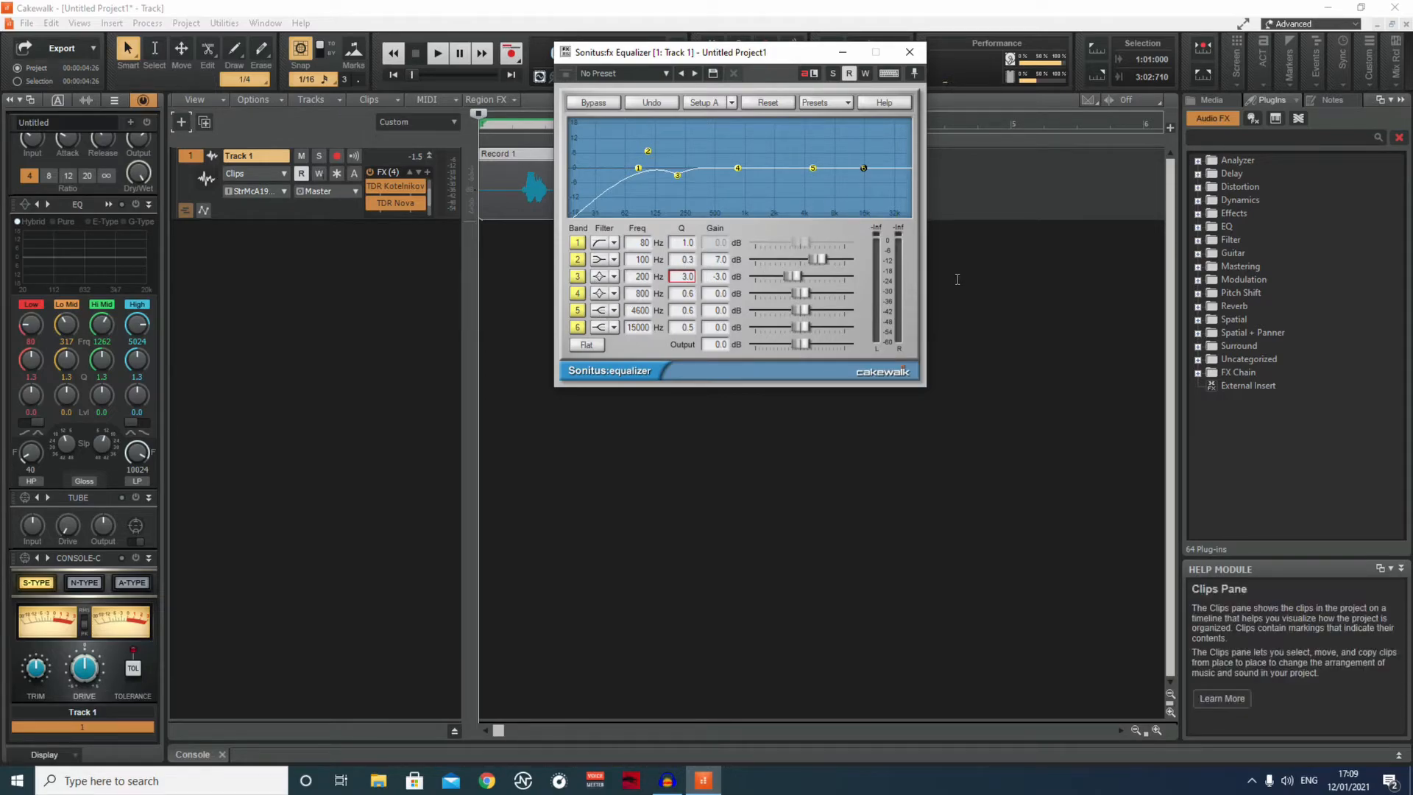
Change band 5 to a Peak/Dip filter and set band 4 to 5000 Hz with 1.5 dB of gain.
click(613, 310)
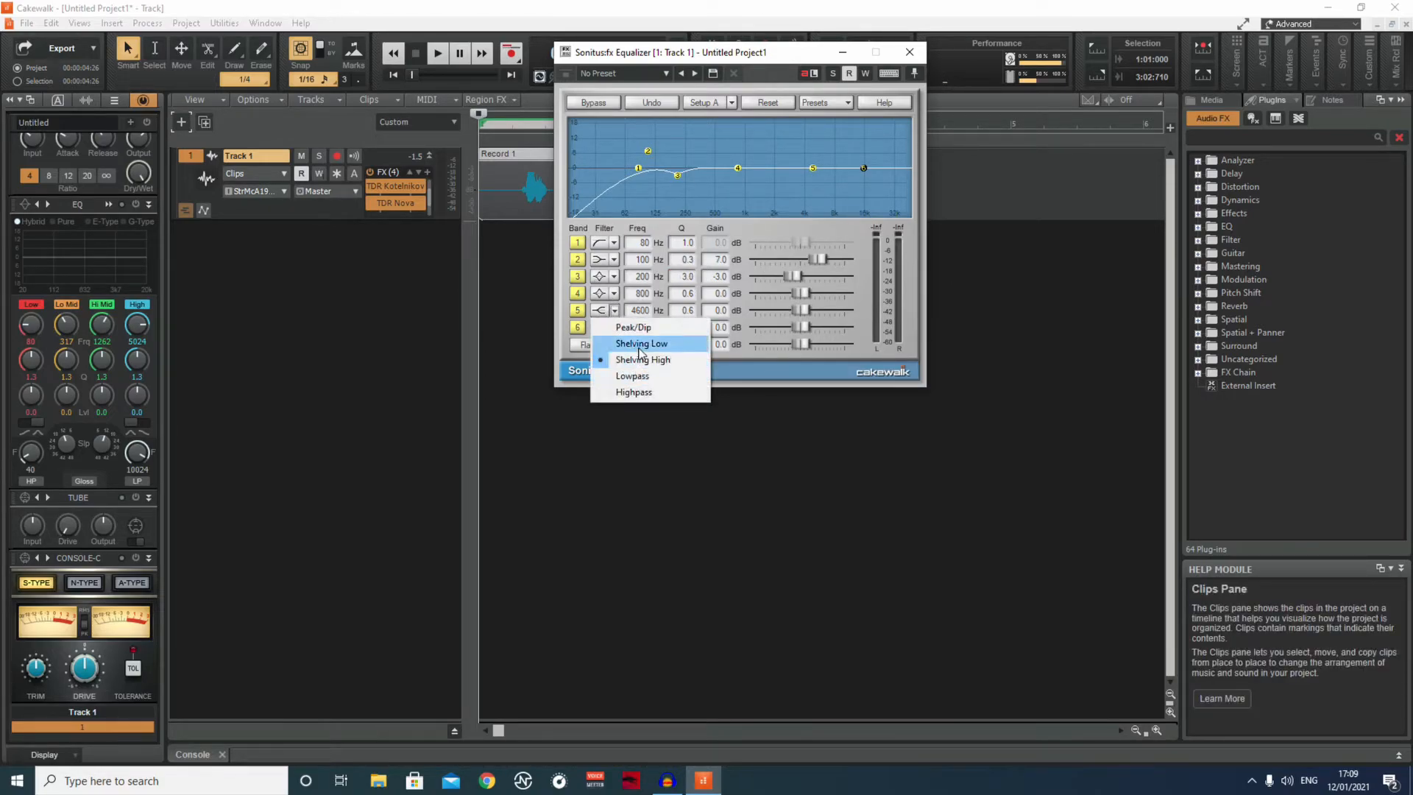
click(638, 328)
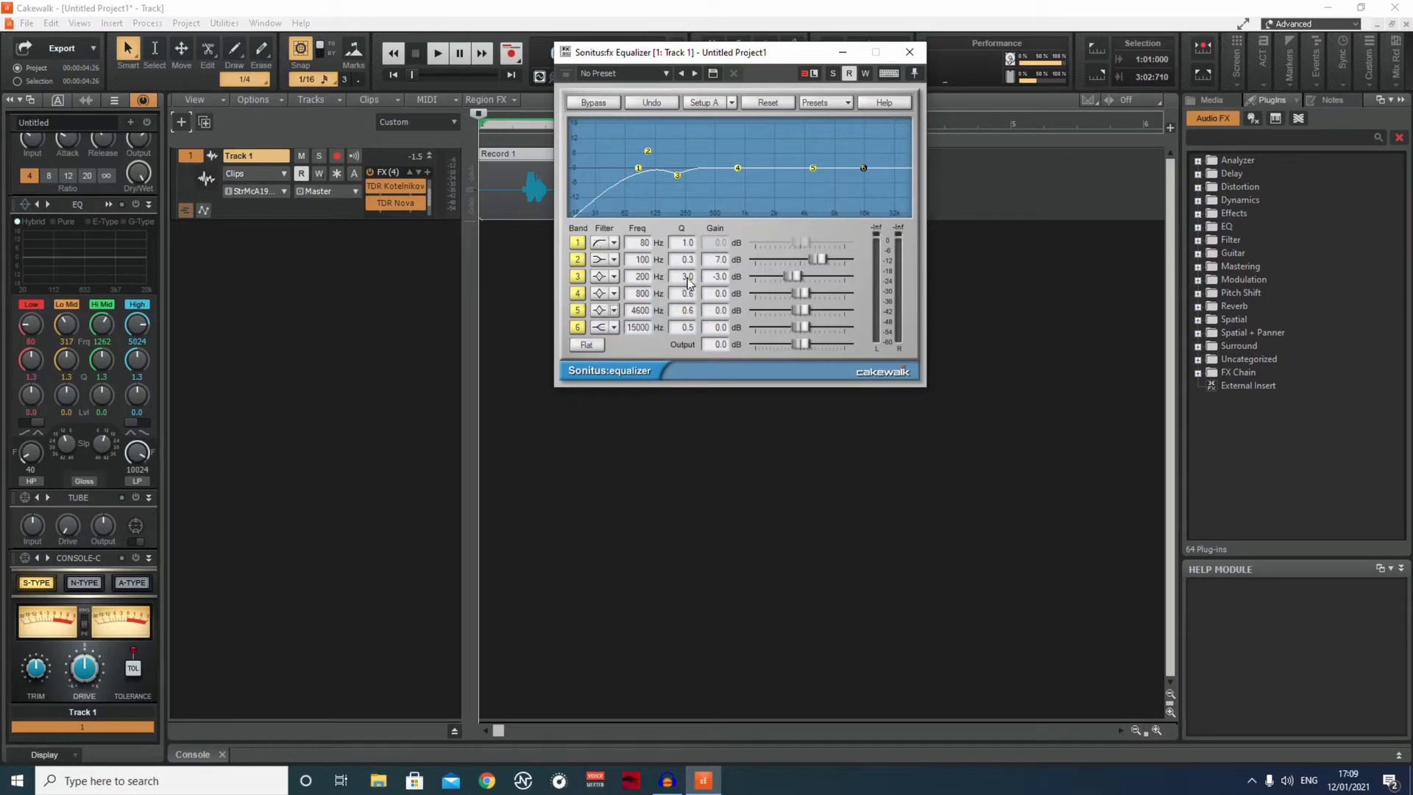
double_click(643, 293)
key(BackSpace)
text(500)
text(0)
key(Return)
click(714, 293)
key(BackSpace)
text(1.5)
key(Return)
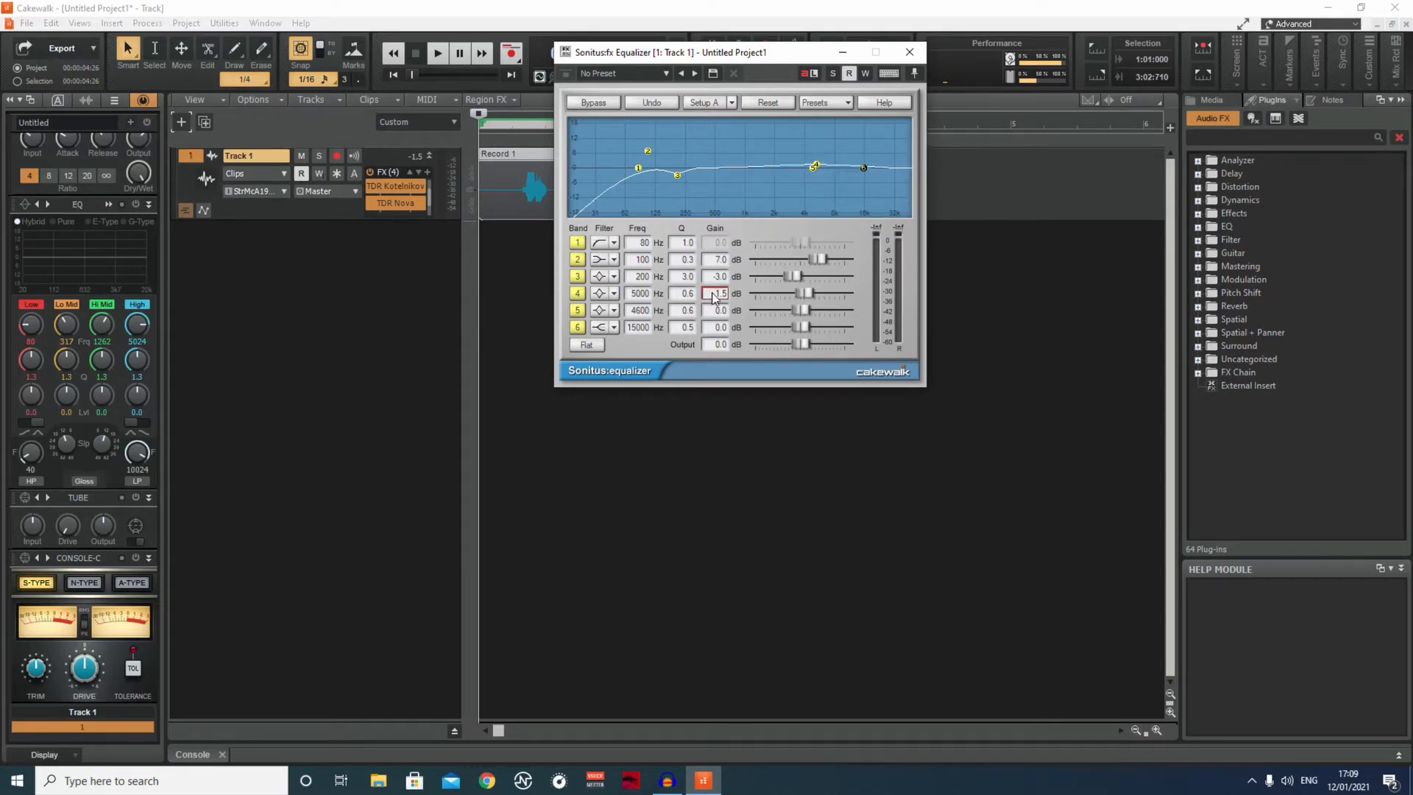
Set the equalizer's band 5 to 8000 Hz with 3 dB of gain.
double_click(641, 311)
text(8000)
key(Return)
click(718, 313)
key(BackSpace)
text(3)
key(Return)
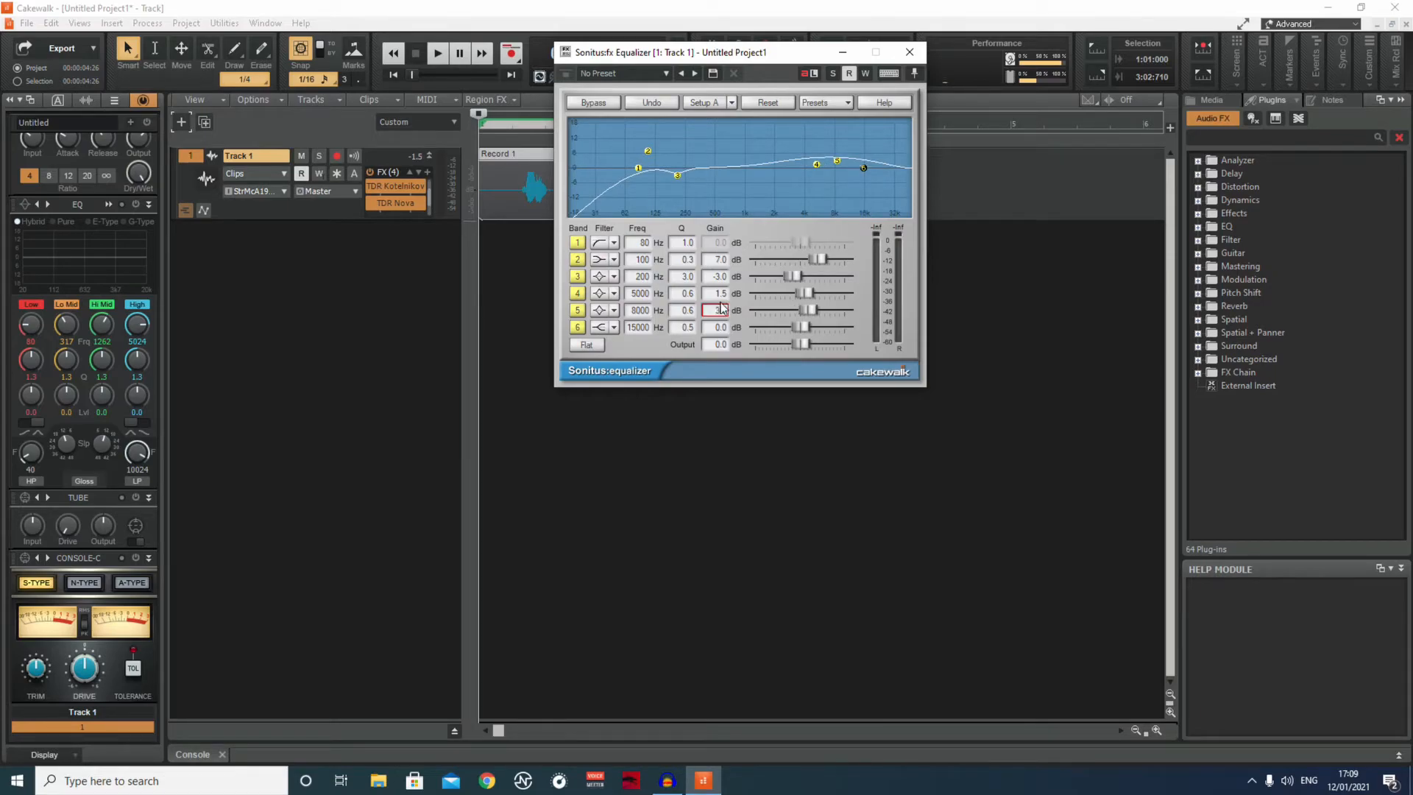
Set the equalizer's band 6 to 10000 Hz with 6 dB of gain.
click(639, 326)
text(10000)
key(Return)
click(717, 326)
key(BackSpace)
key(Return)
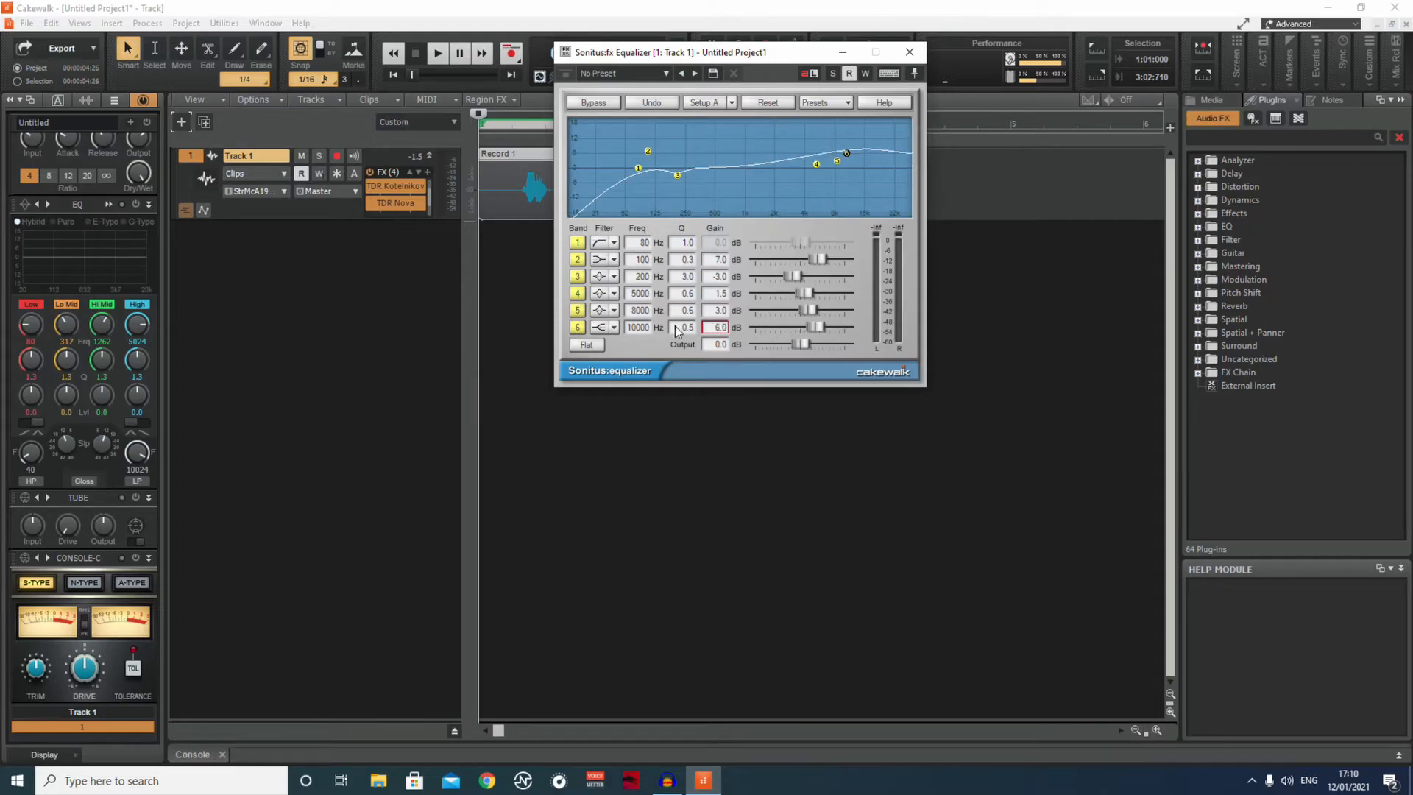
Try a Q of 2 on band 6, then settle on a Q of 0.3.
click(682, 327)
key(BackSpace)
text(2)
key(Return)
click(684, 327)
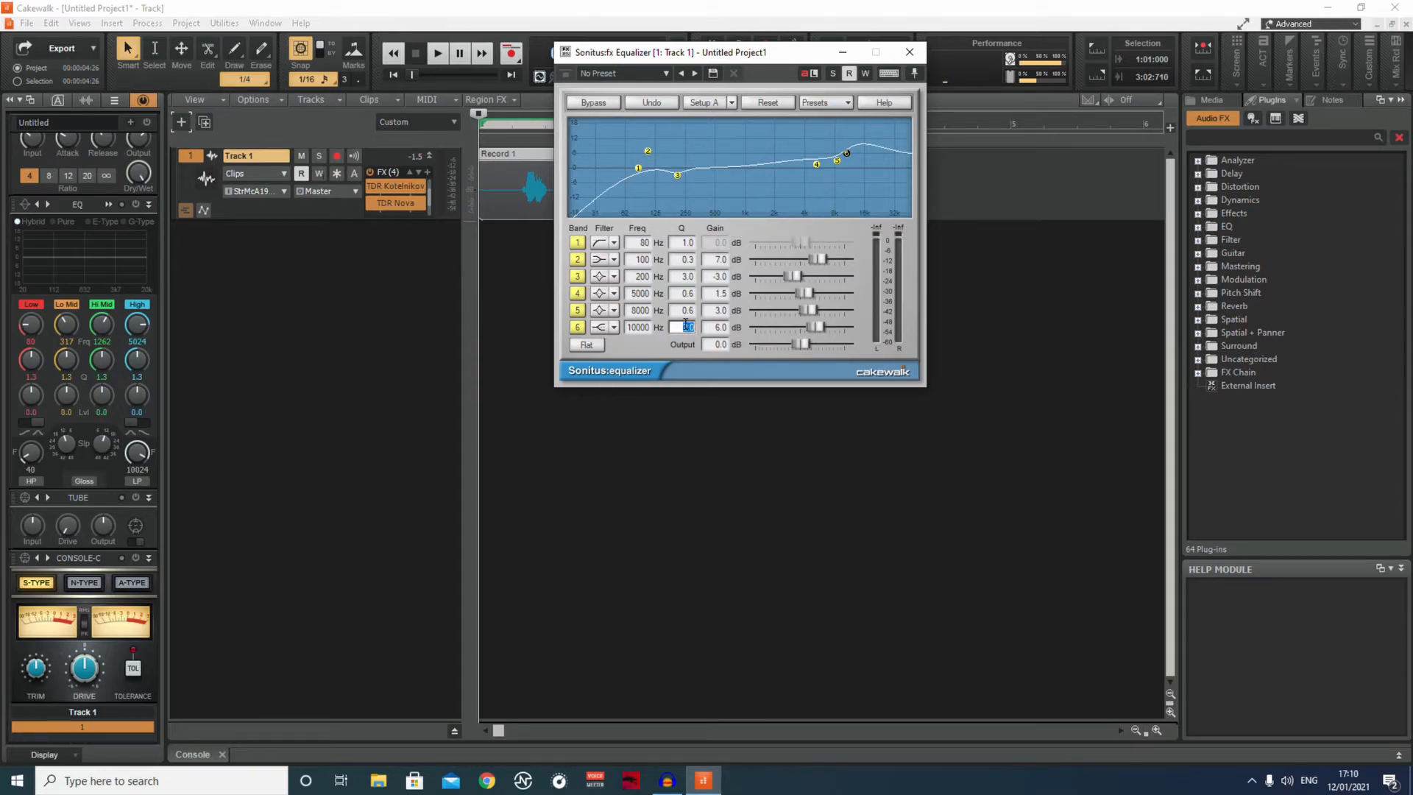
key(BackSpace)
click(684, 328)
text(3)
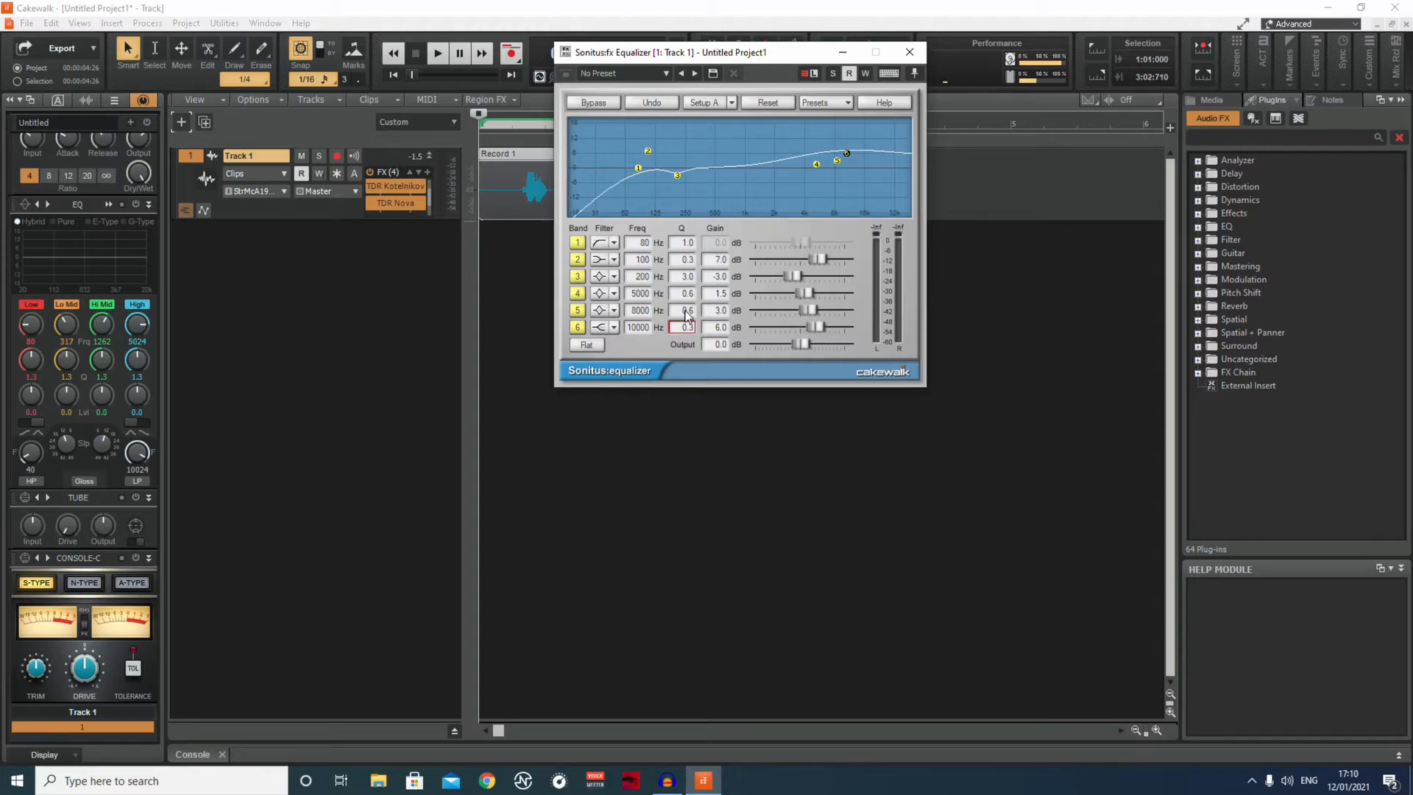
click(689, 311)
Minimize the equalizer window and compare the clip's playback with the Sonitus Equalizer active, bypassed and re-enabled.
click(840, 49)
click(436, 57)
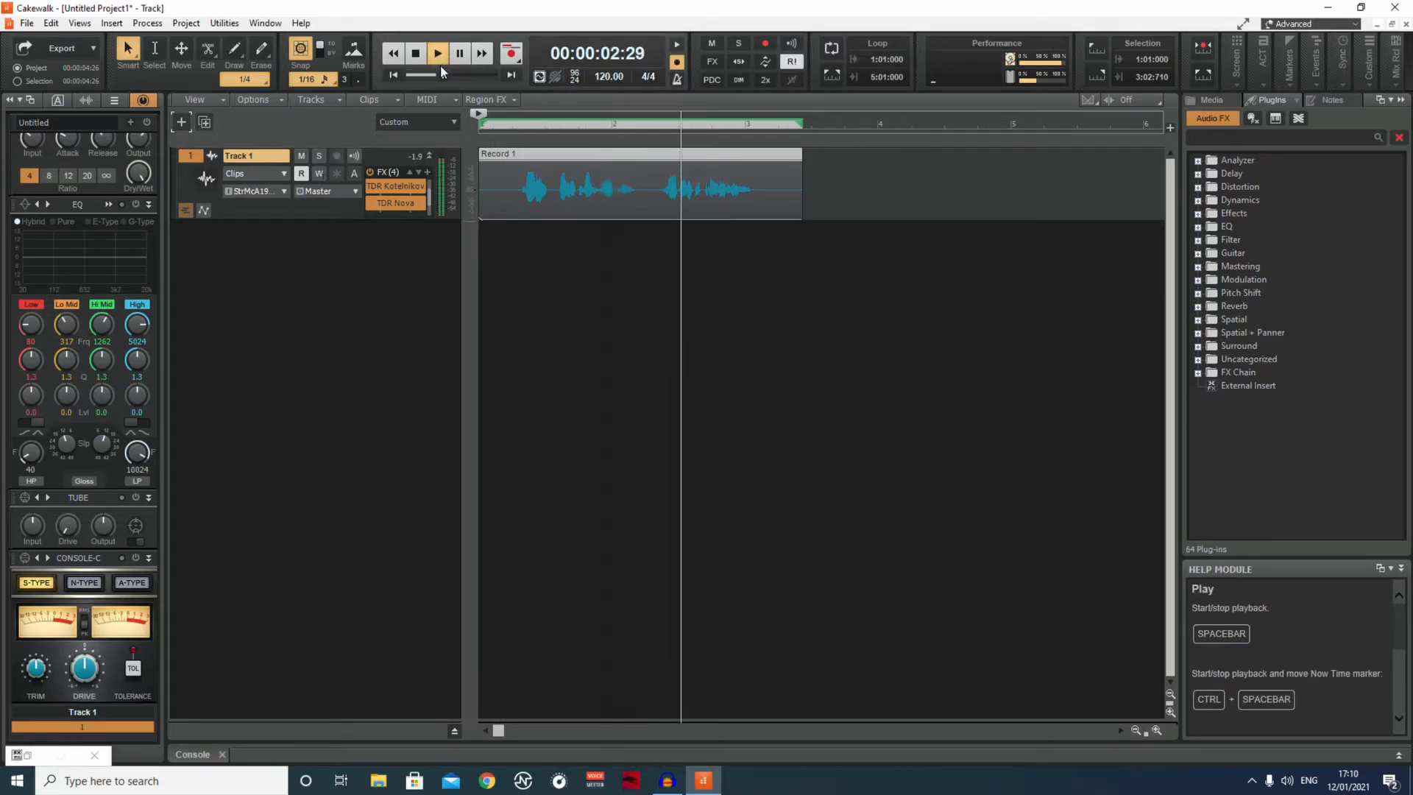
scroll(382, 199, down, 1)
click(371, 203)
click(416, 53)
click(436, 53)
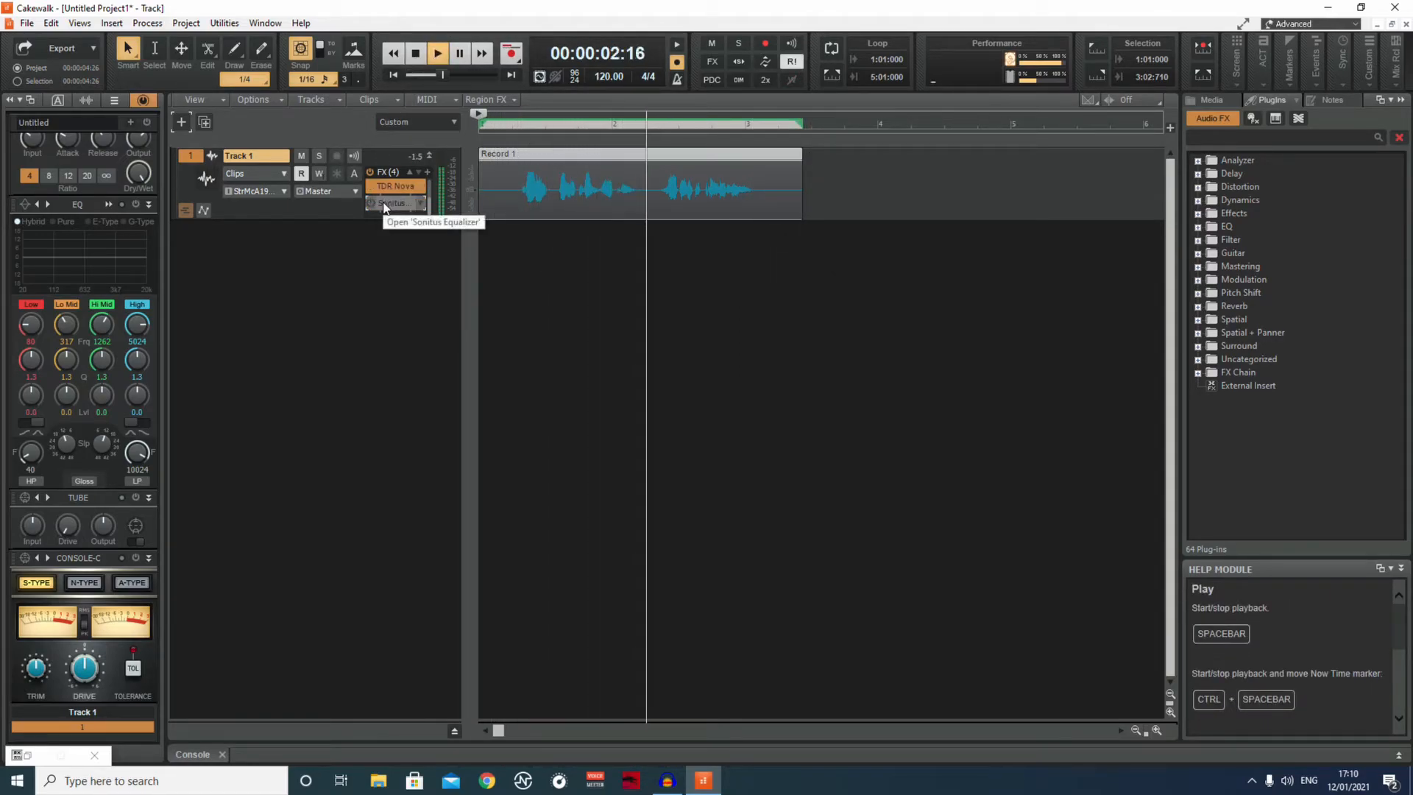
click(416, 53)
click(373, 200)
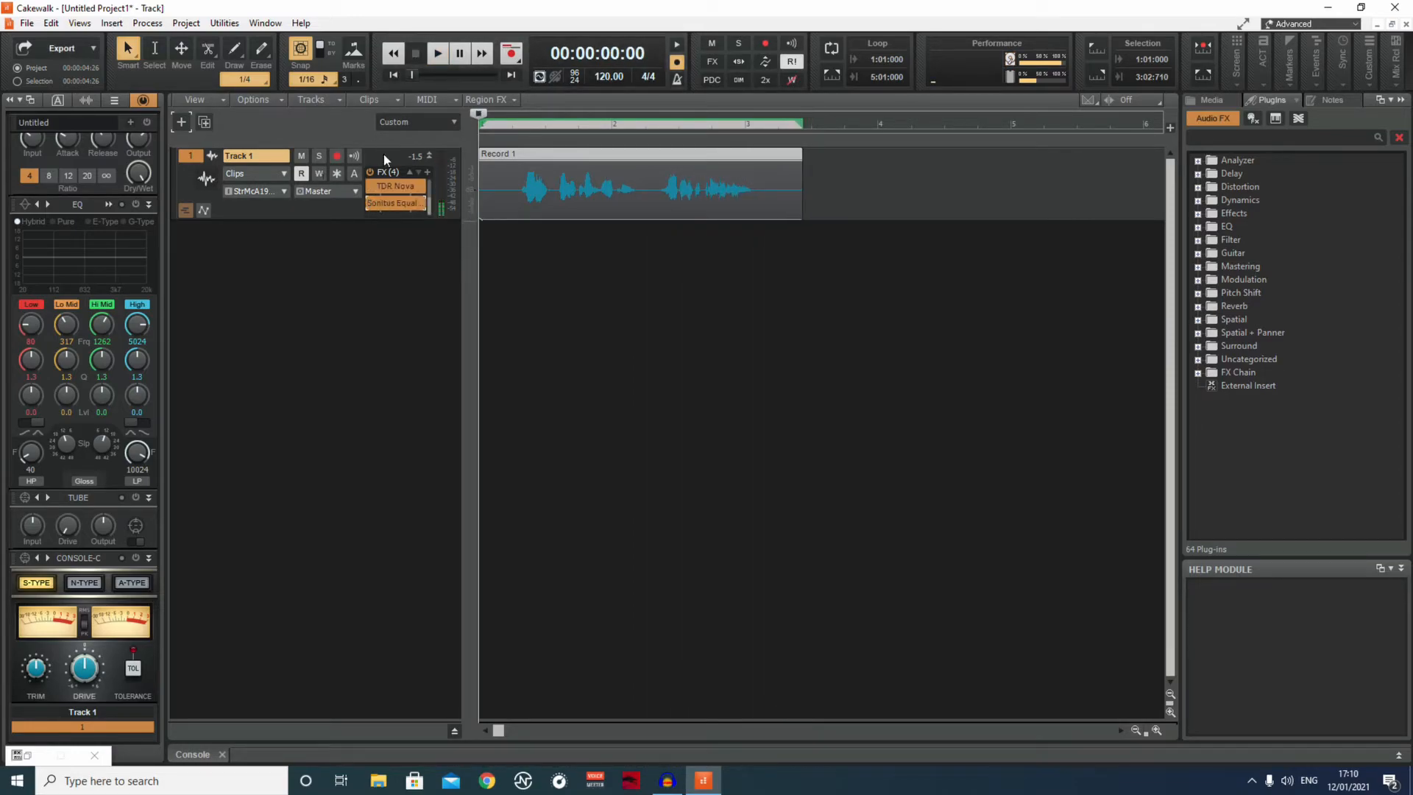
click(444, 55)
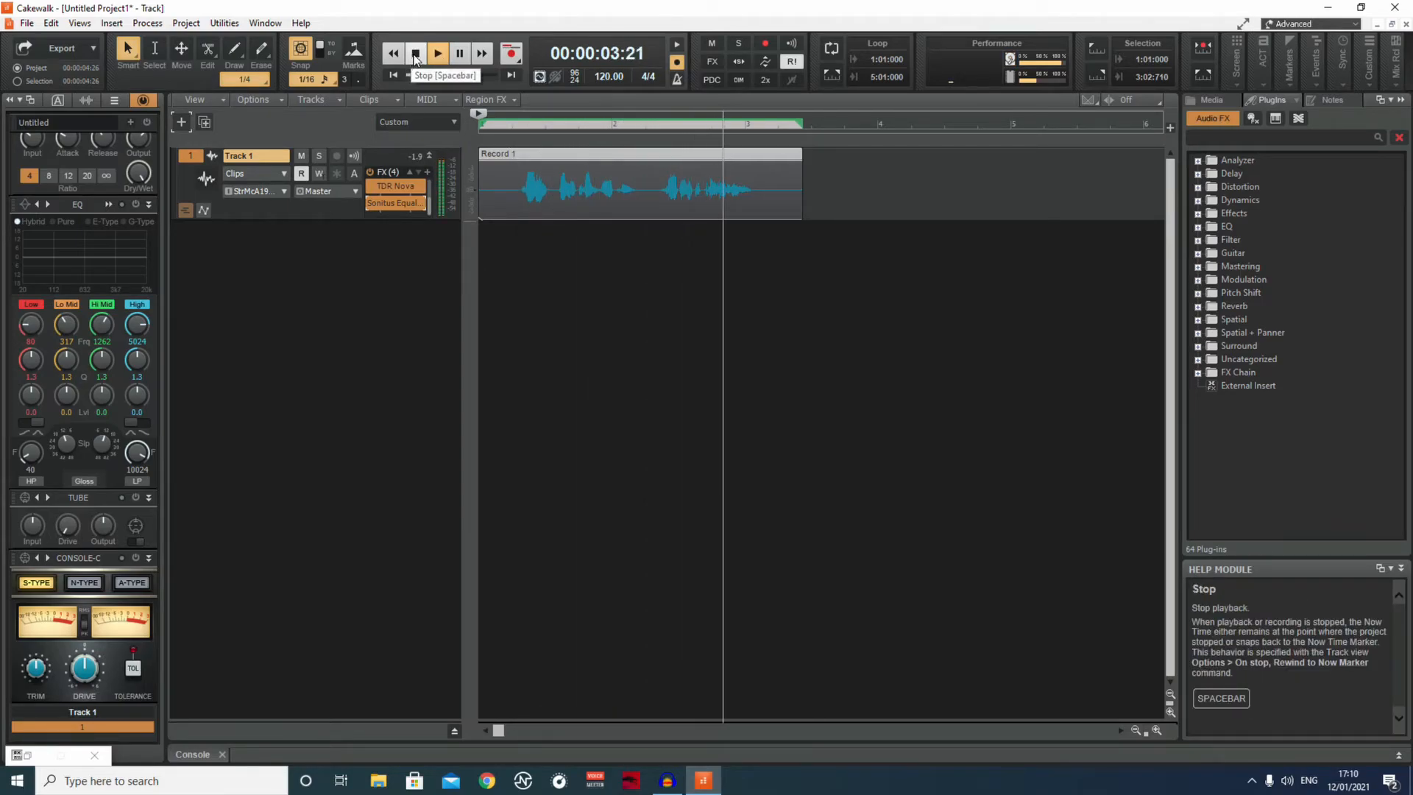
click(415, 54)
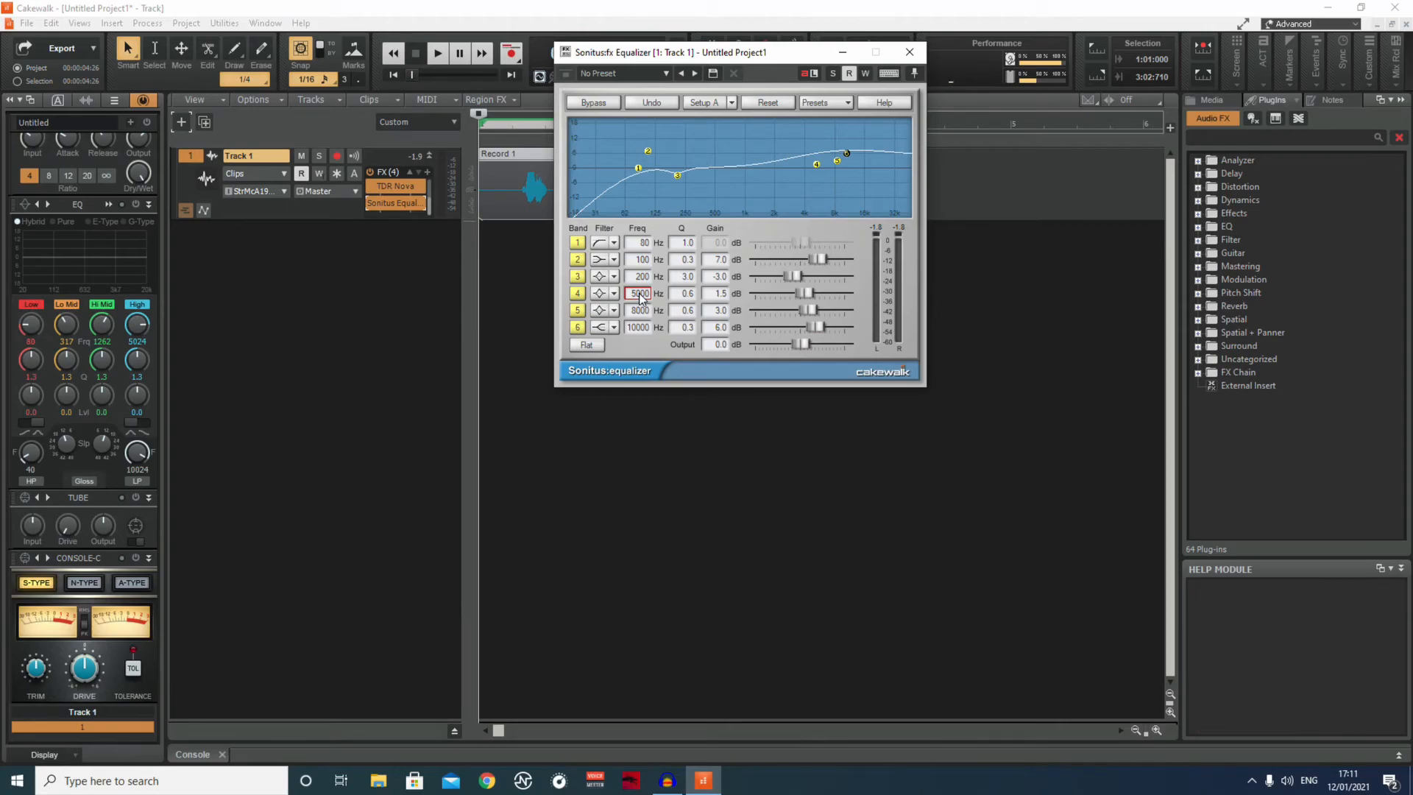
Set the frequency of the equalizer's band 4 to 1780 Hz.
click(640, 294)
key(BackSpace)
text(1768)
key(BackSpace)
key(BackSpace)
text(80)
key(Return)
Set the equalizer's band 5 to 5000 Hz with 2 dB of gain.
click(640, 310)
text(5000)
key(Return)
click(715, 310)
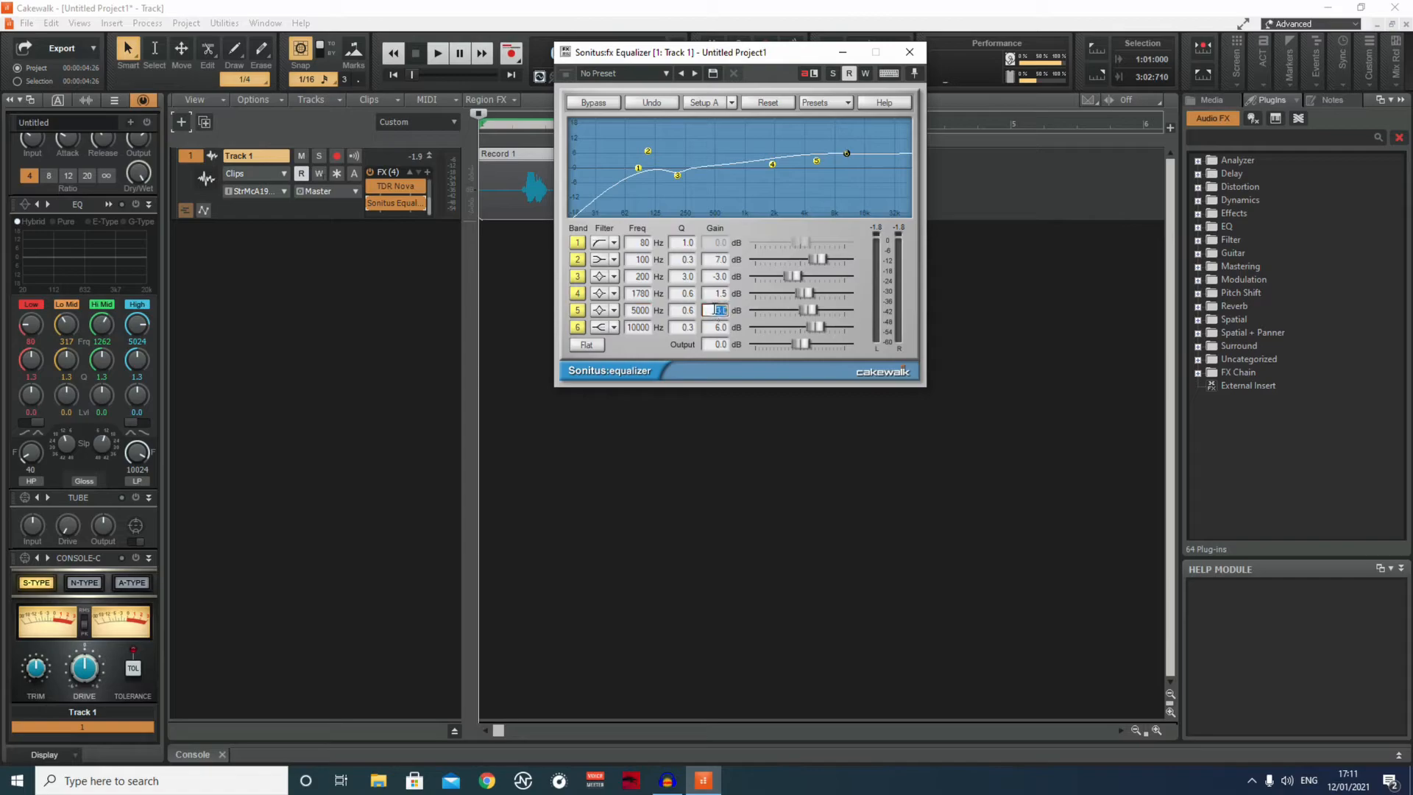
key(BackSpace)
text(2)
key(Return)
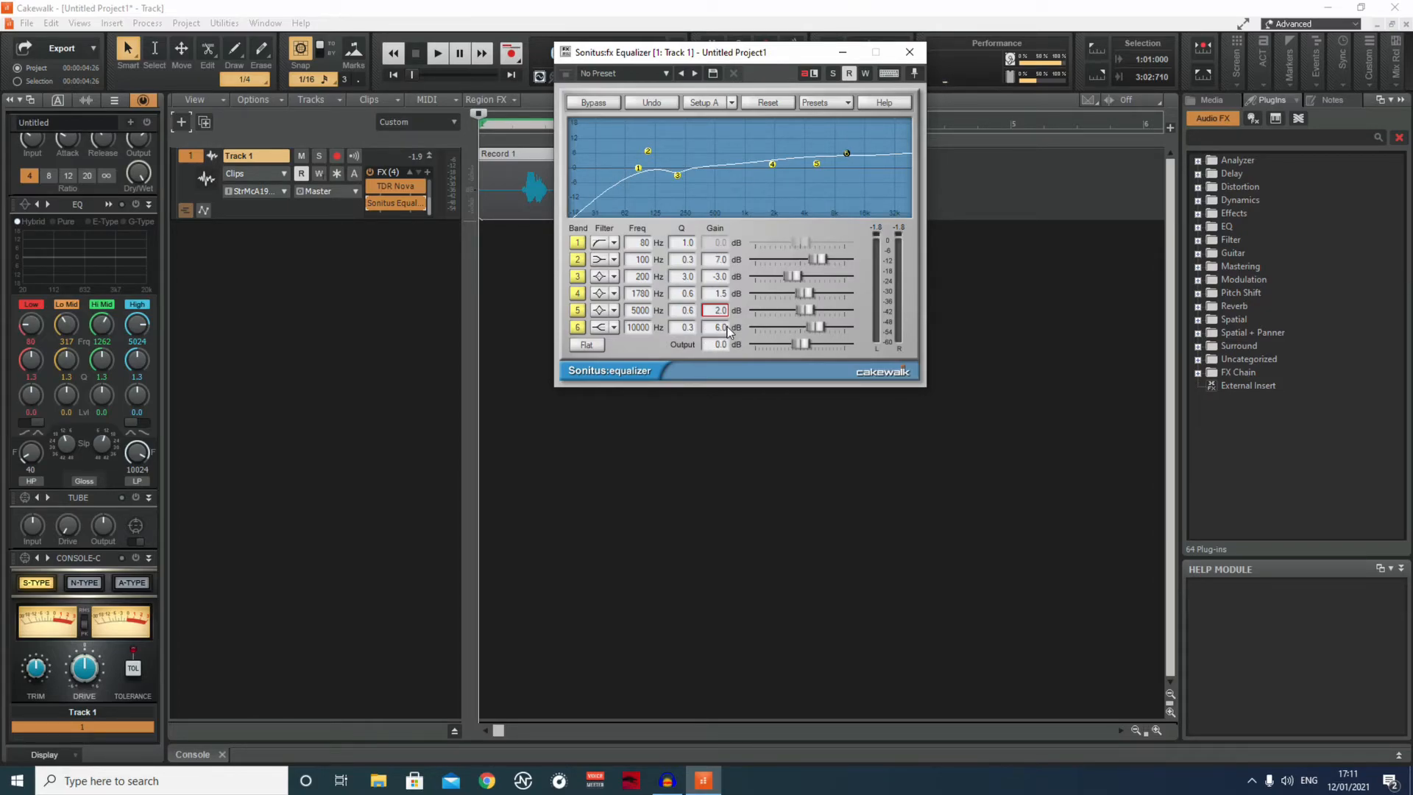
Set the Q to 0.5 on band 6, 0.3 on band 5 and 4 on band 4.
click(686, 328)
text(0.5)
key(Return)
click(687, 310)
key(BackSpace)
text(0.3)
key(Return)
click(686, 292)
key(BackSpace)
text(4)
key(Return)
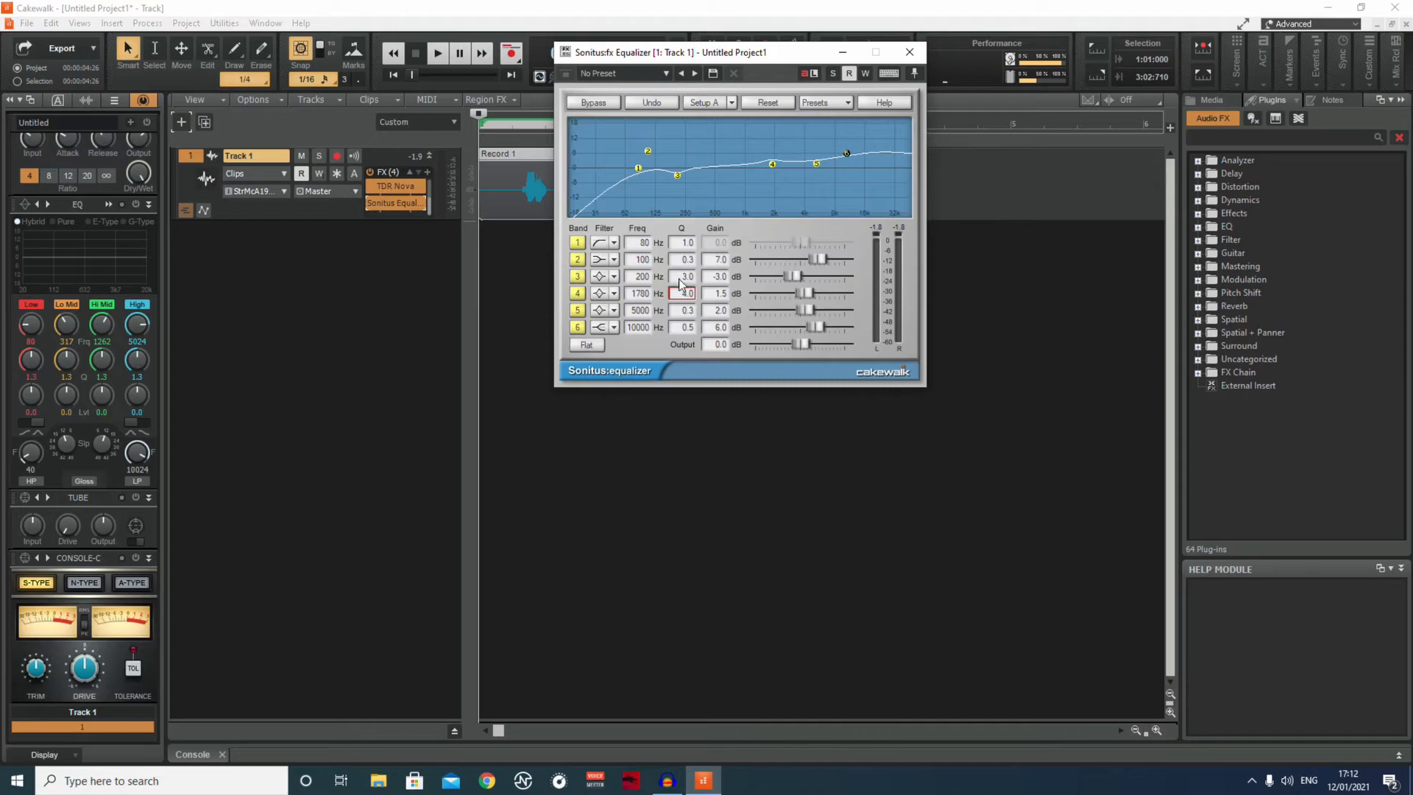
Set band 3's Q to 0.8 and its frequency to 500 Hz.
click(685, 278)
key(BackSpace)
text(0.8)
key(Return)
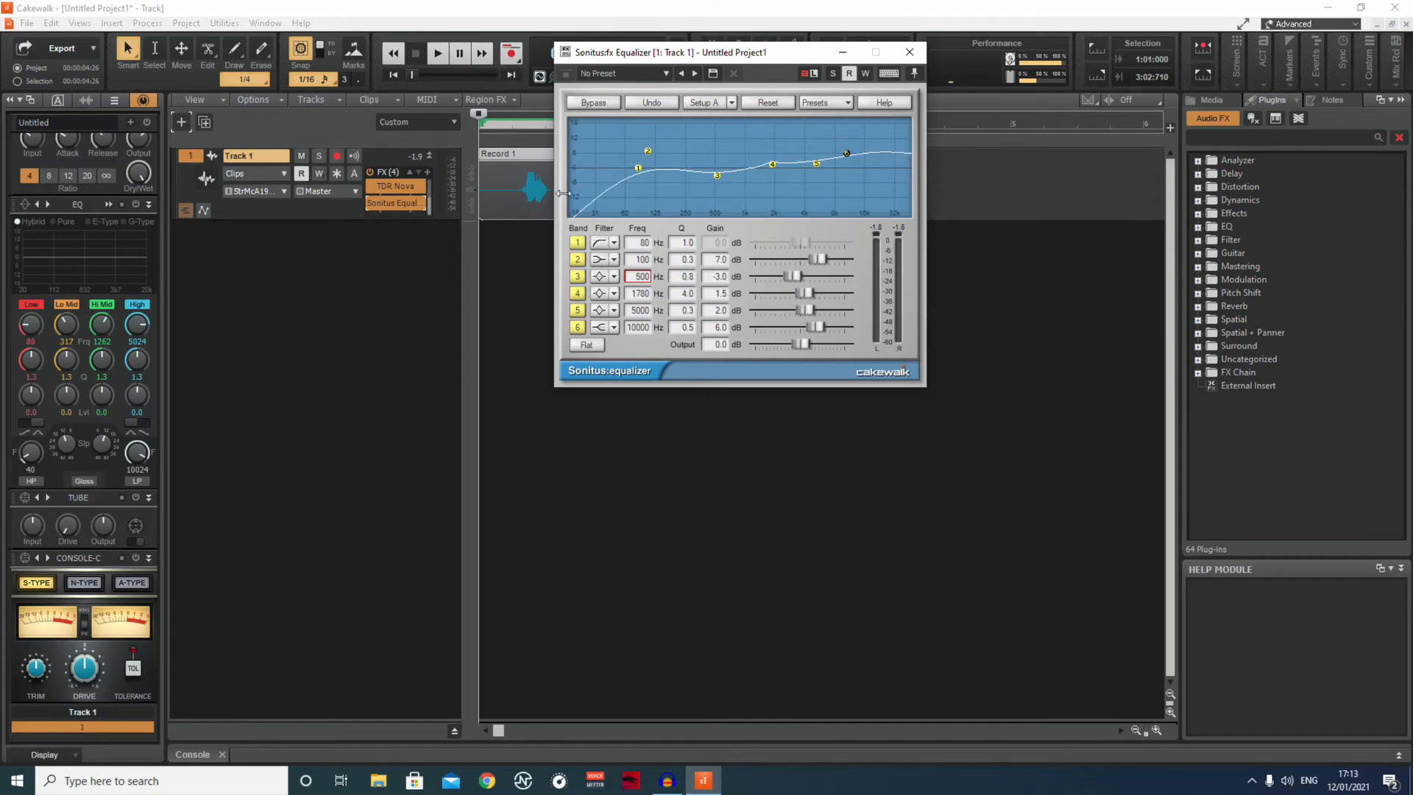
Minimize the equalizer window and listen to the clip with the adjusted equalizer bands.
click(842, 51)
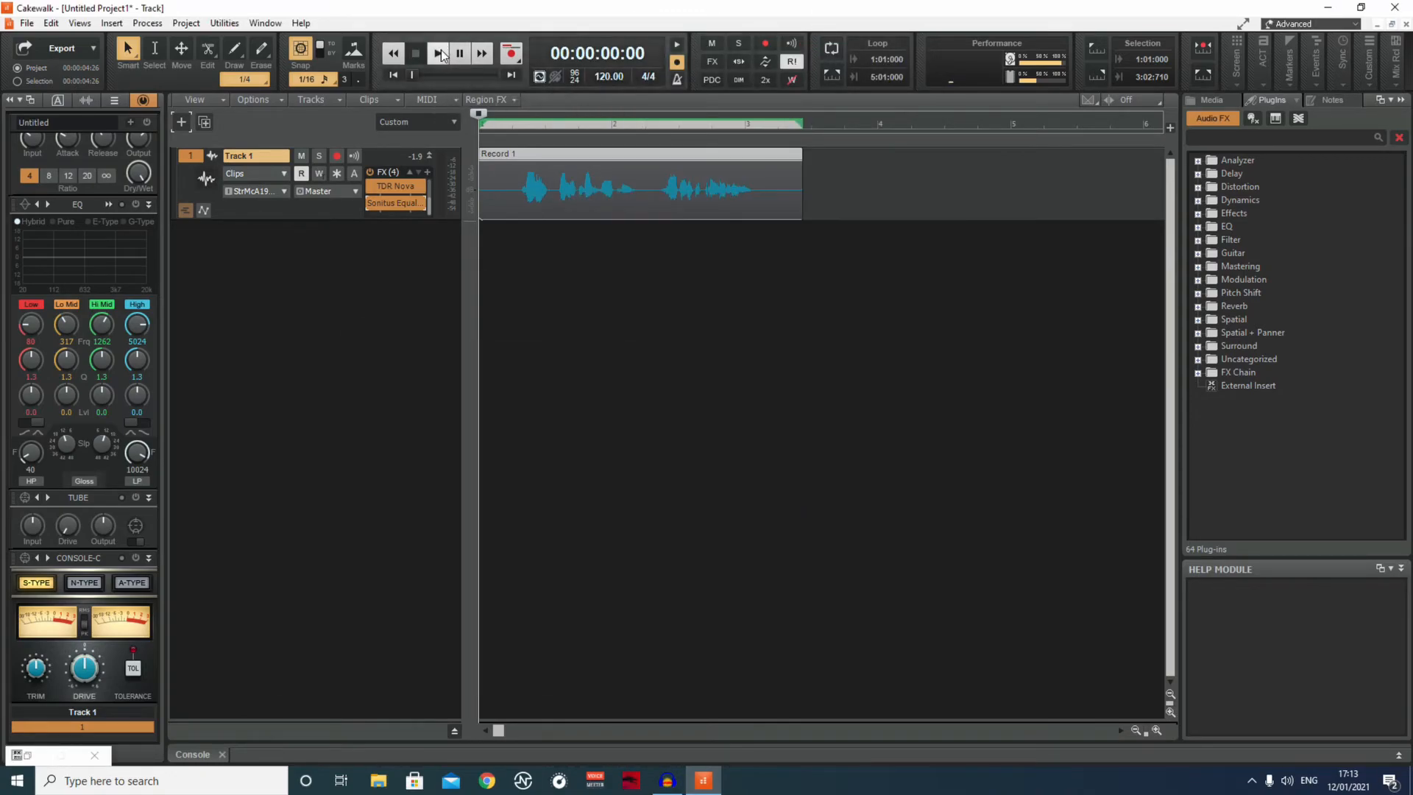
click(444, 59)
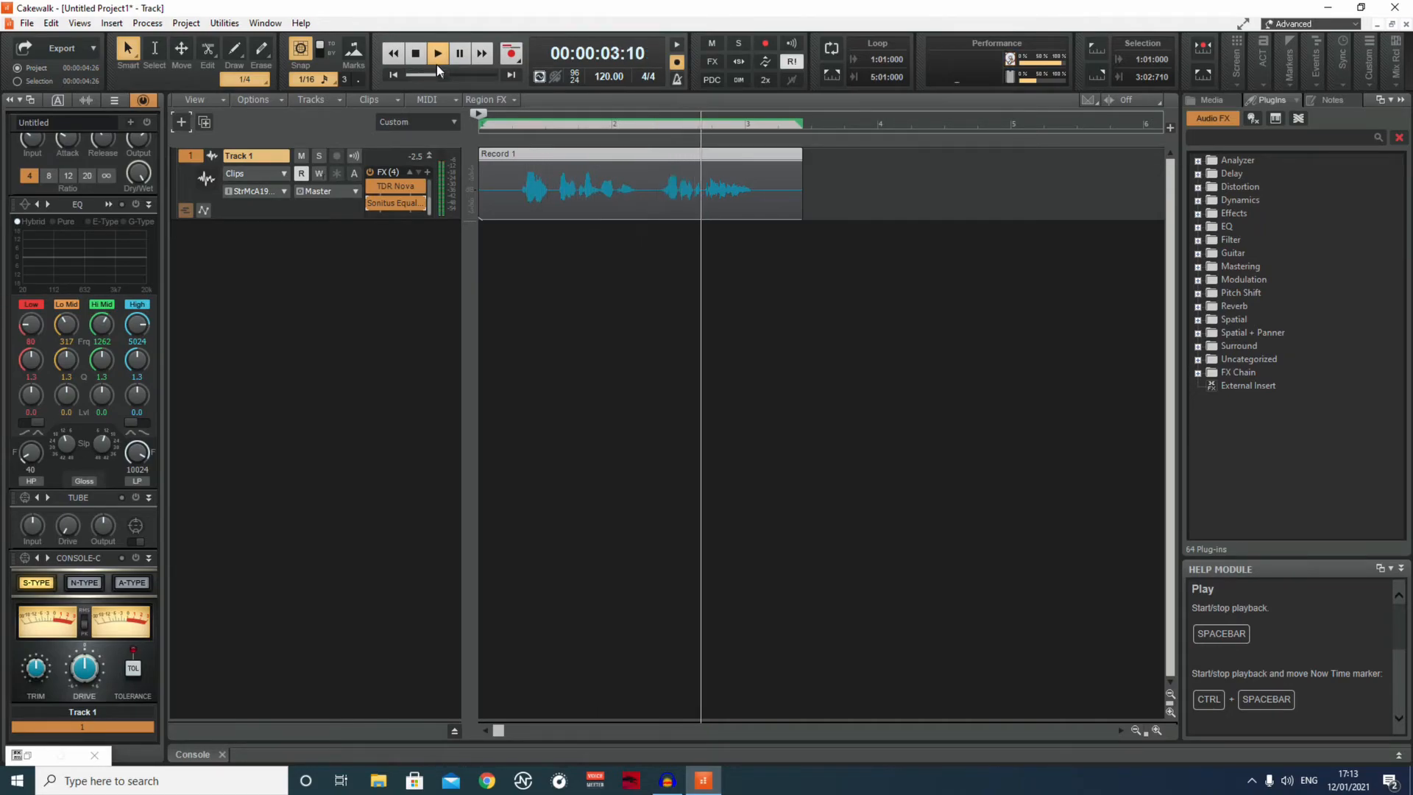
click(416, 55)
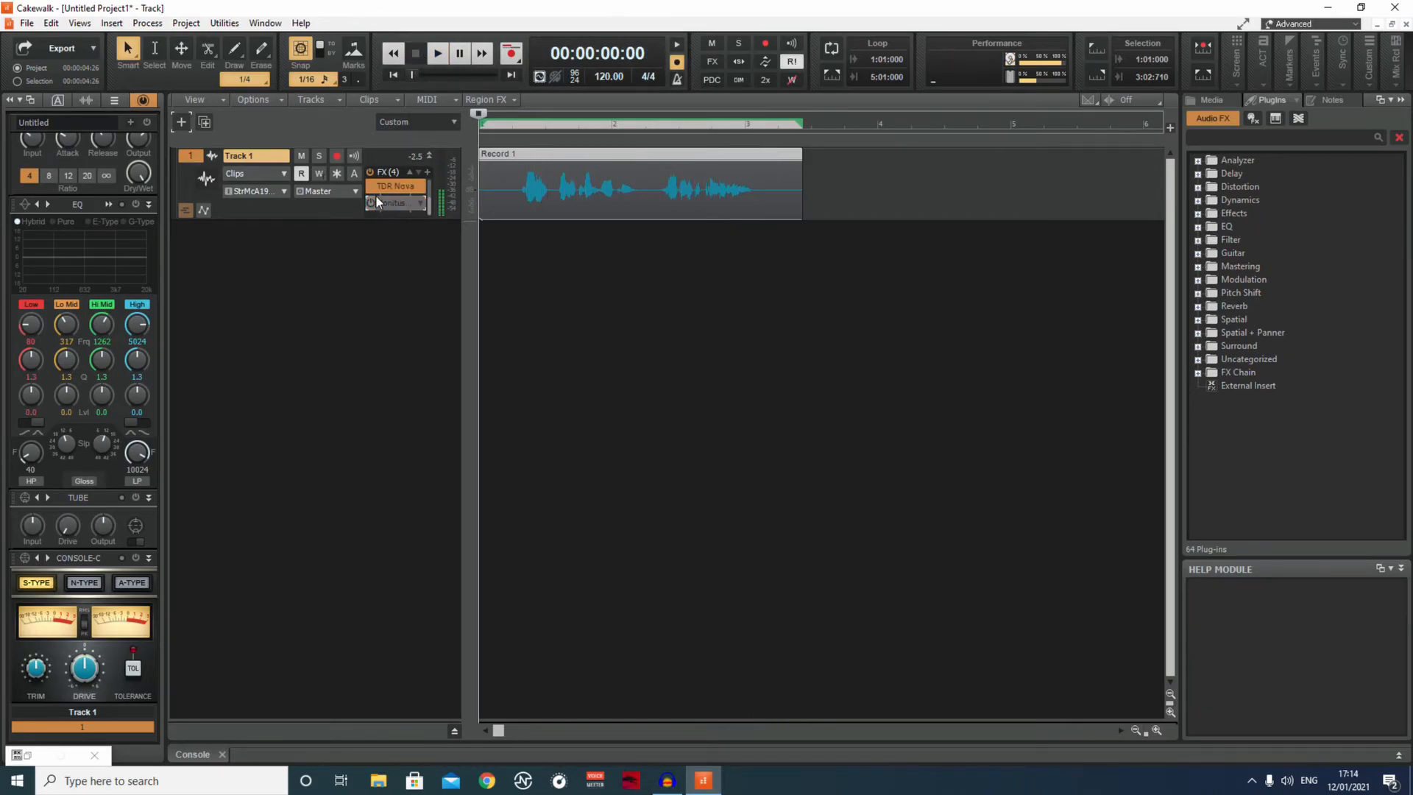
Compare the clip's playback with the Sonitus Equalizer bypassed and with it enabled.
click(438, 56)
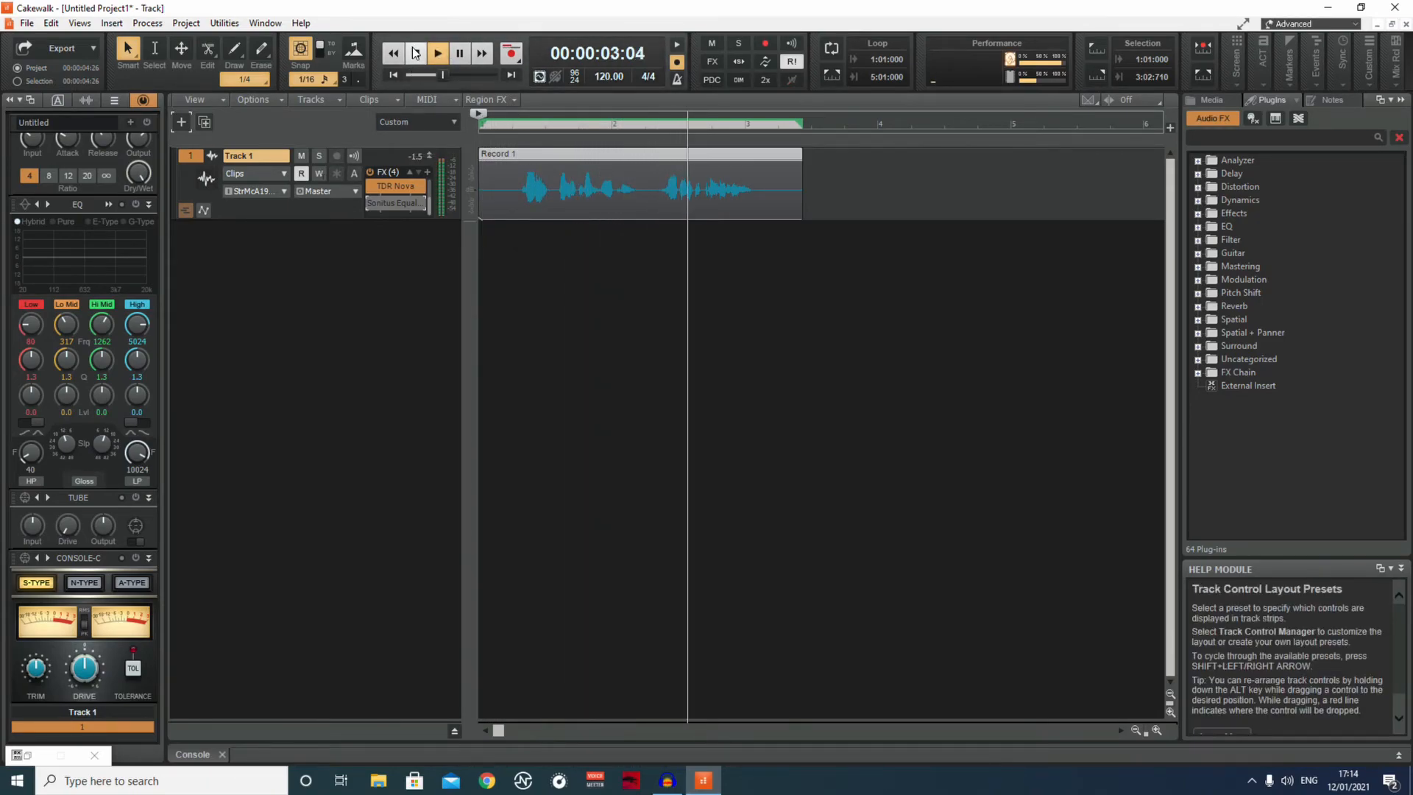
click(415, 54)
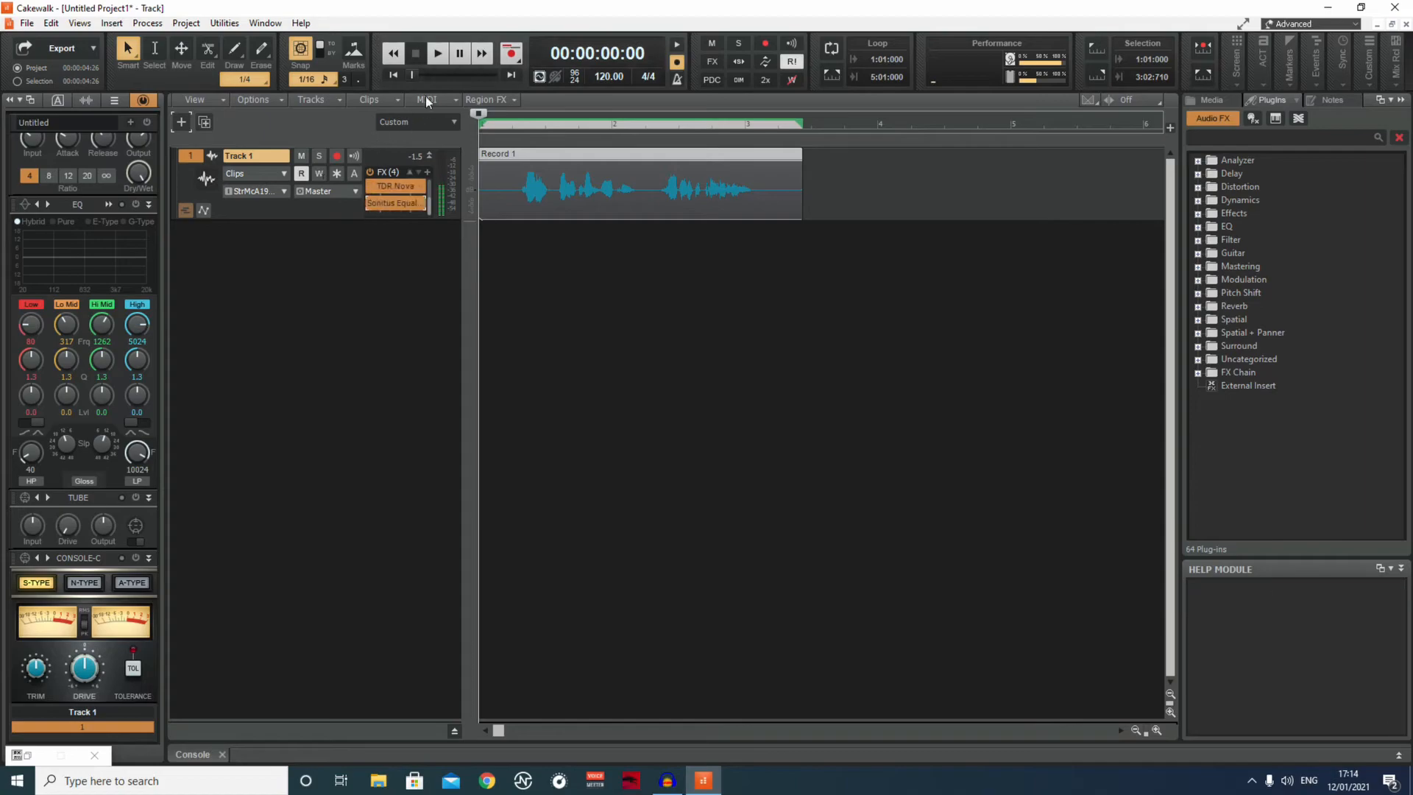
click(440, 54)
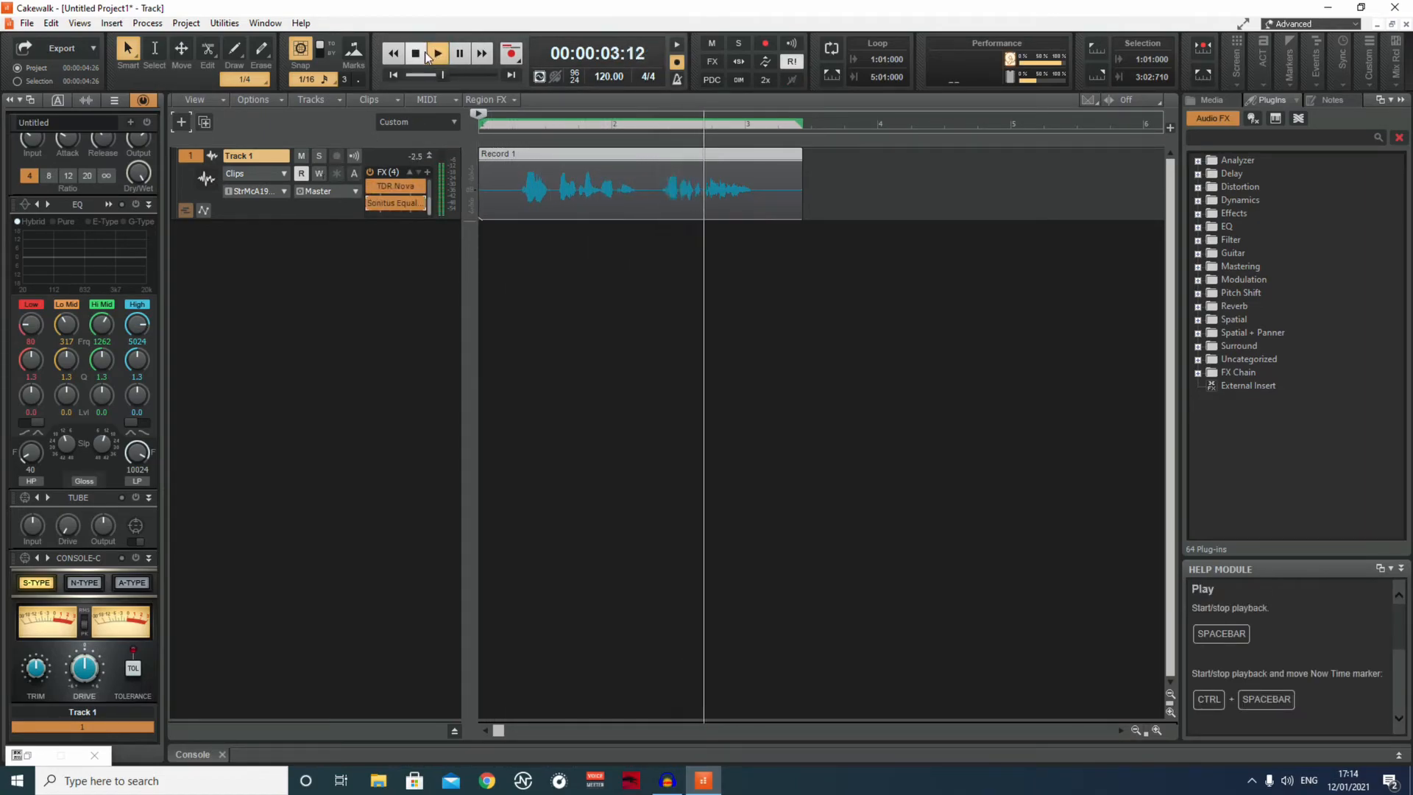
click(415, 54)
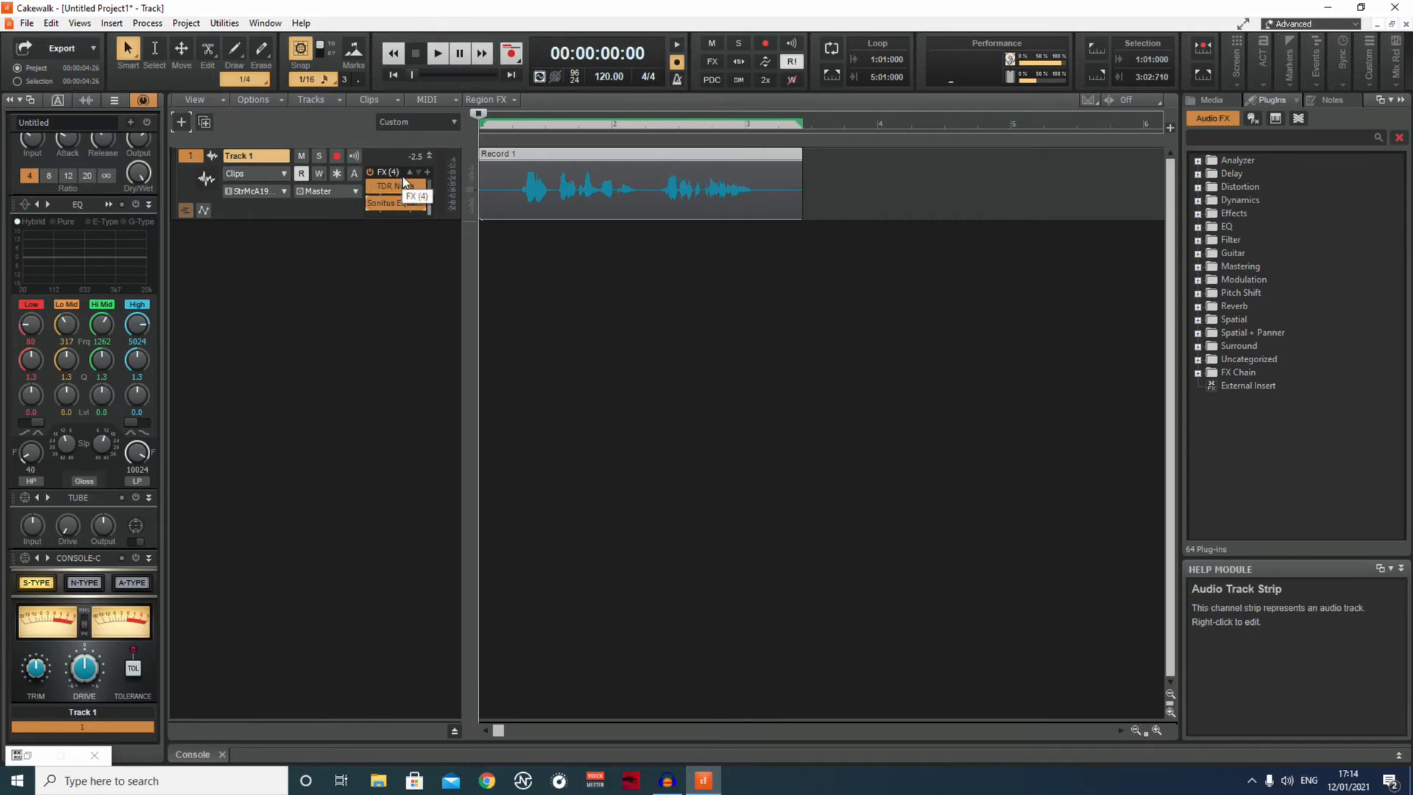
Reopen the Sonitus Equalizer on Track 1, set band 6's gain to 5 dB and minimize its window.
double_click(400, 203)
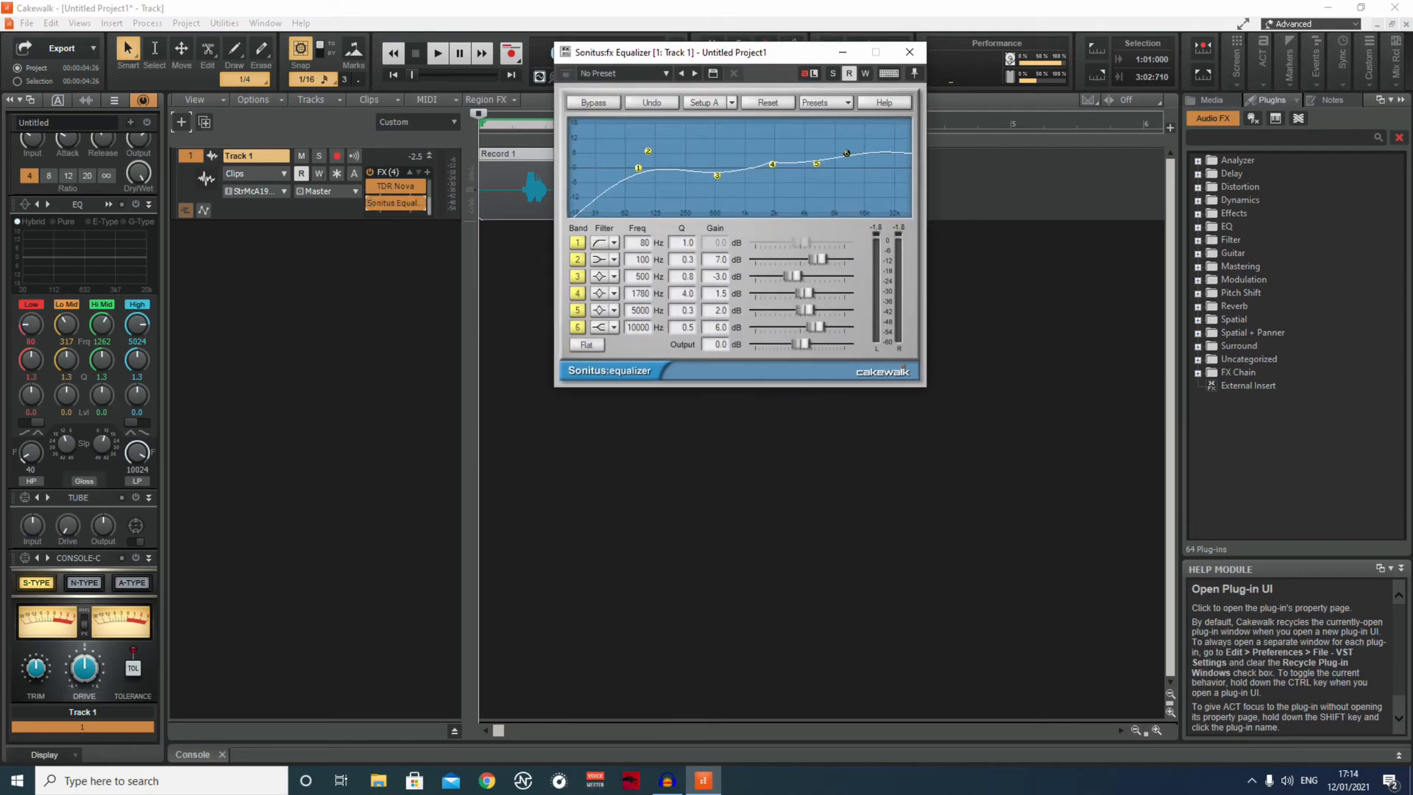
drag(703, 56, 665, 79)
drag(642, 99, 662, 110)
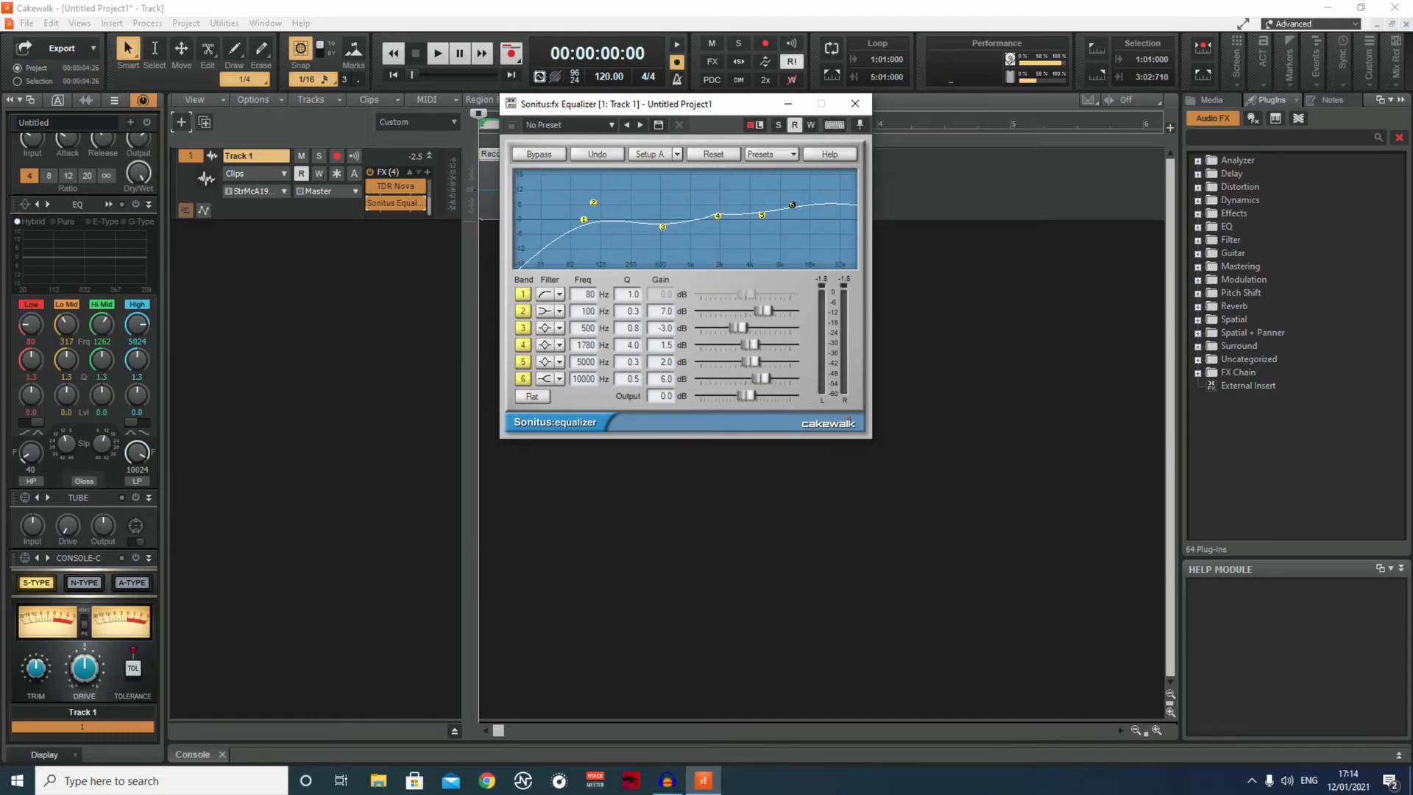
click(660, 379)
text(5)
click(786, 103)
Listen to the clip three times with the reduced band 6 gain.
click(440, 53)
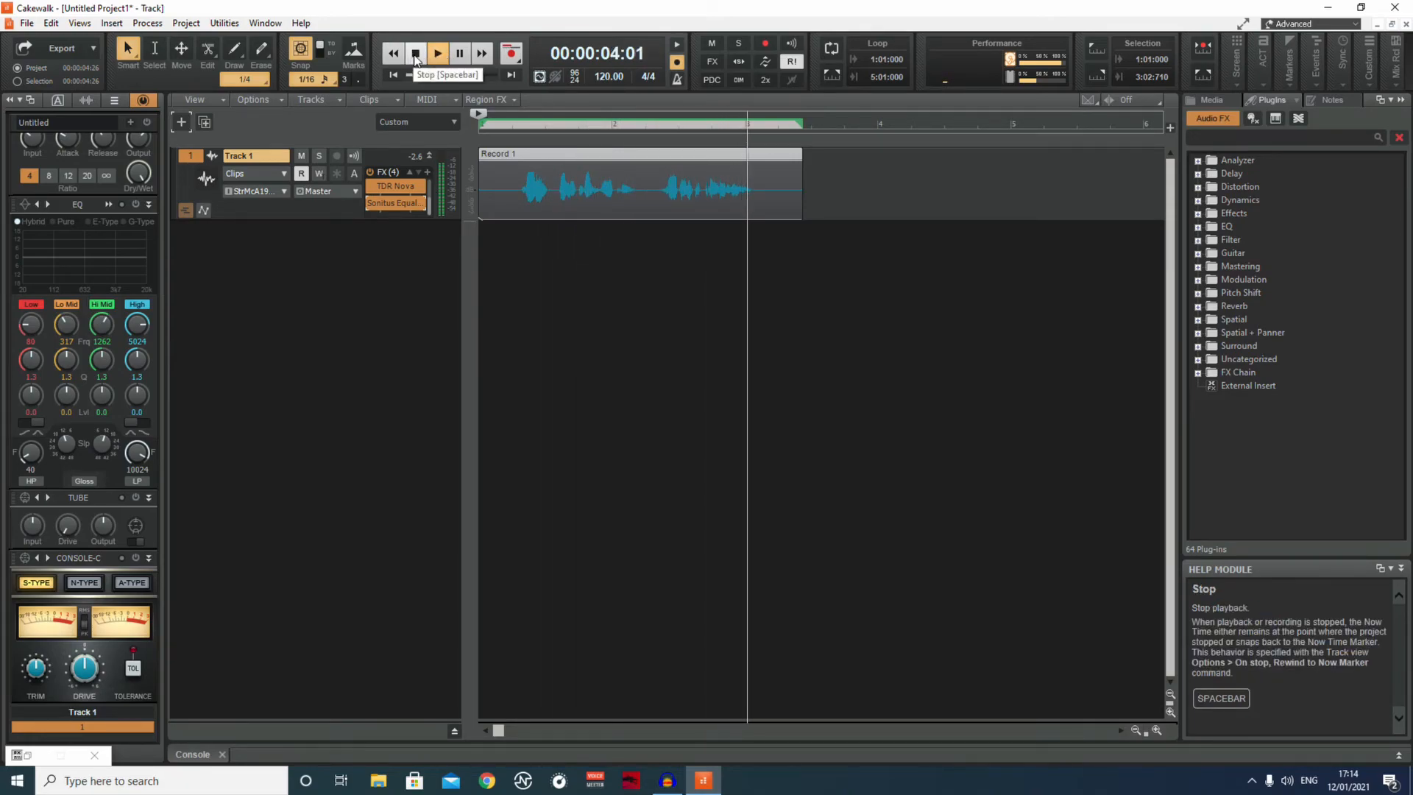
click(418, 55)
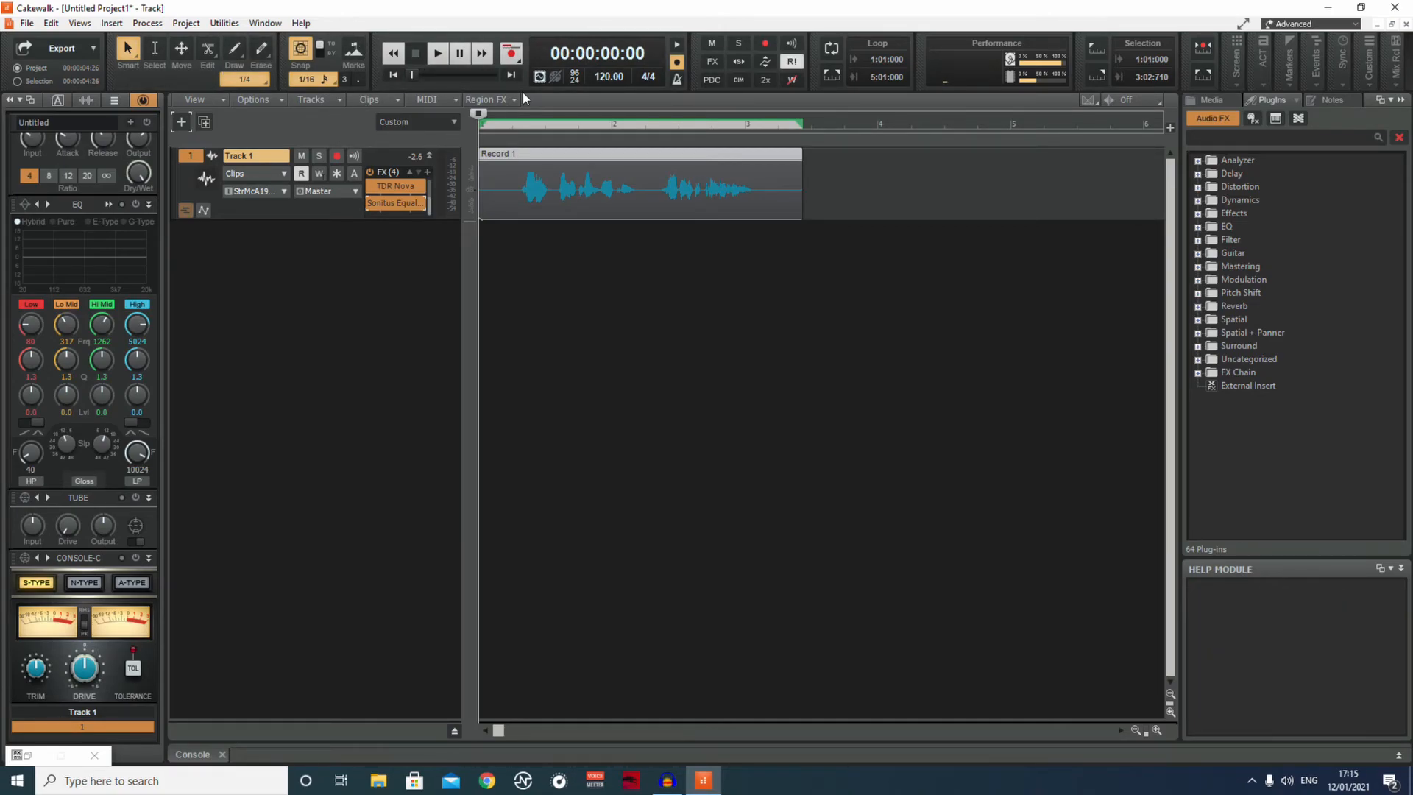
click(437, 53)
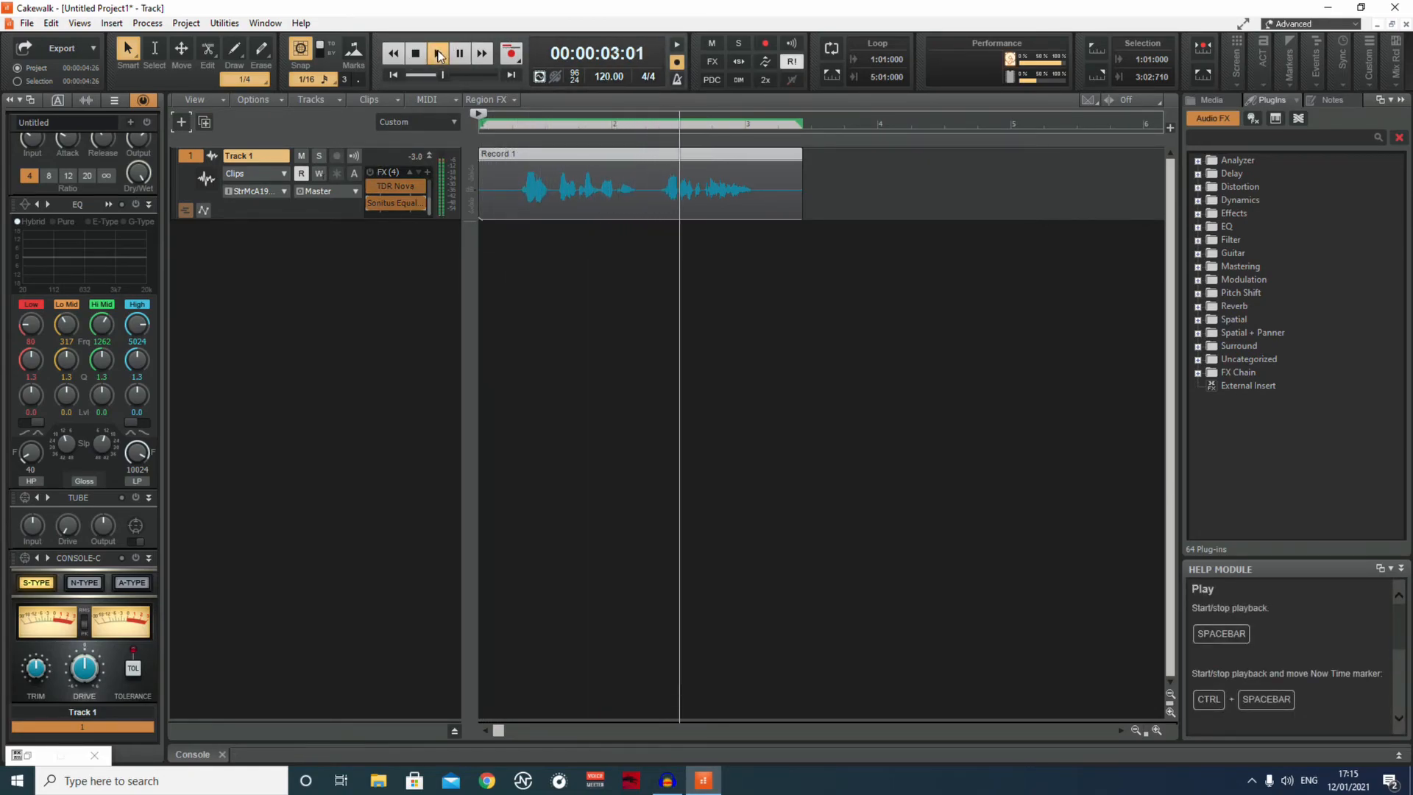
click(417, 55)
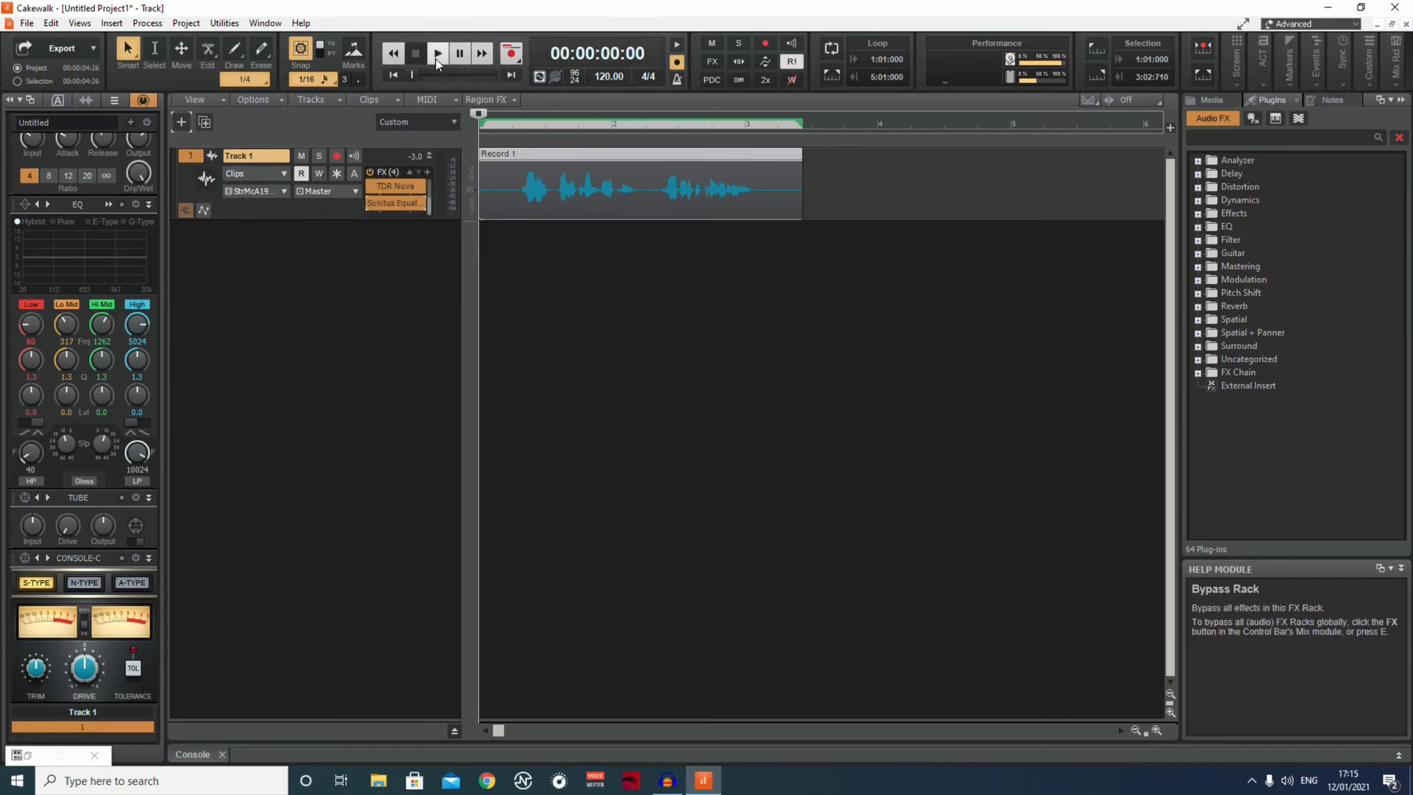
click(436, 54)
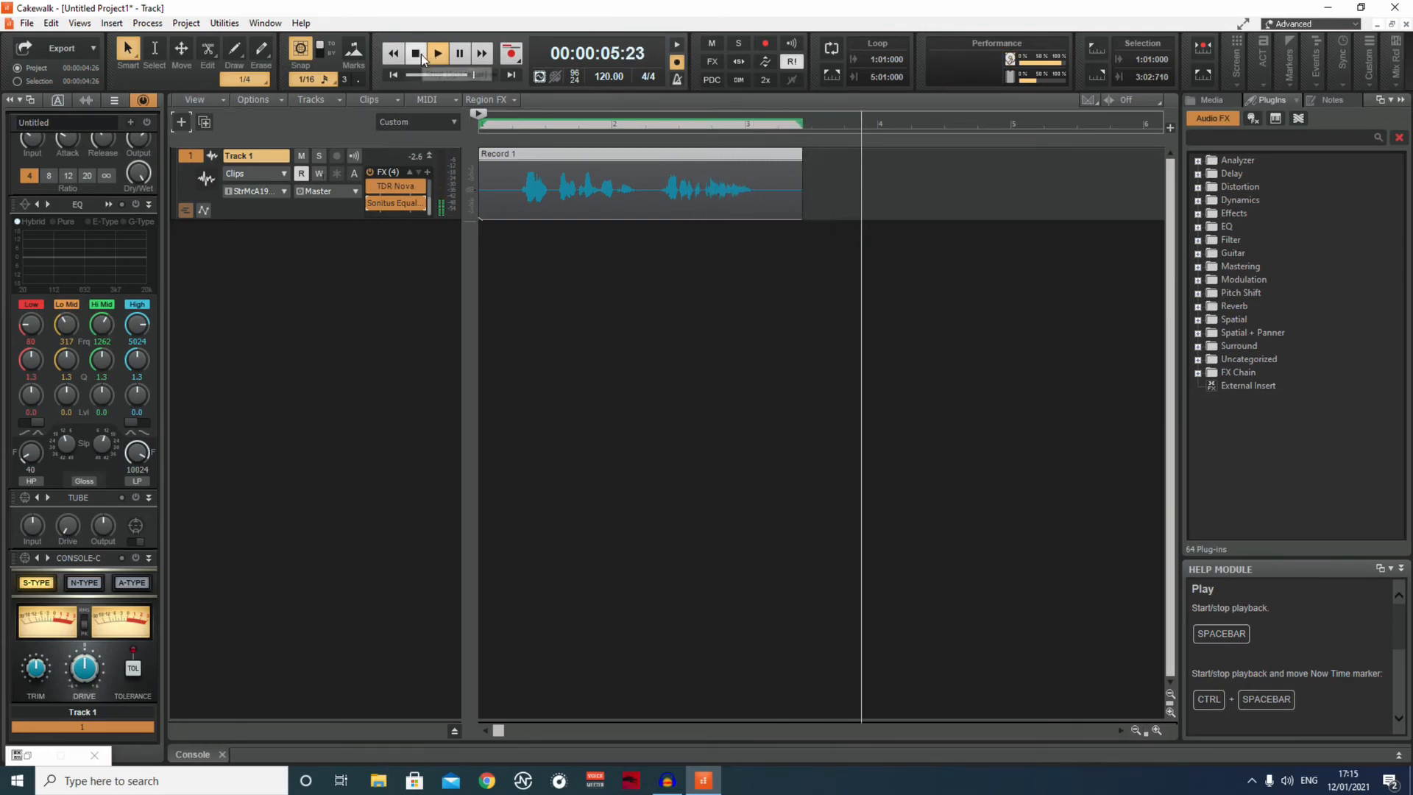
click(417, 53)
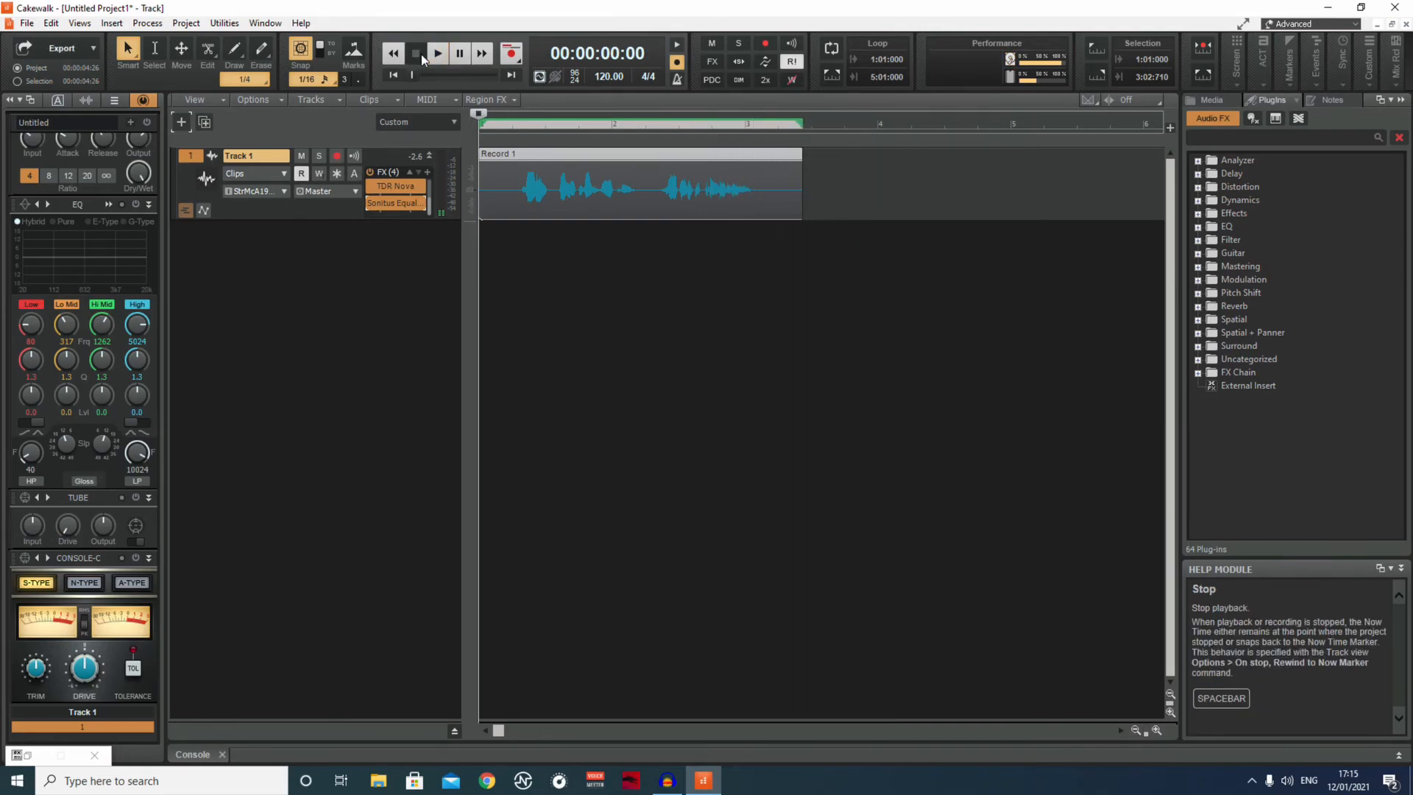
Insert the Fresh Air audio effect from the uncategorized plug-ins into Track 1's FX rack.
click(427, 171)
mouse_move(444, 186)
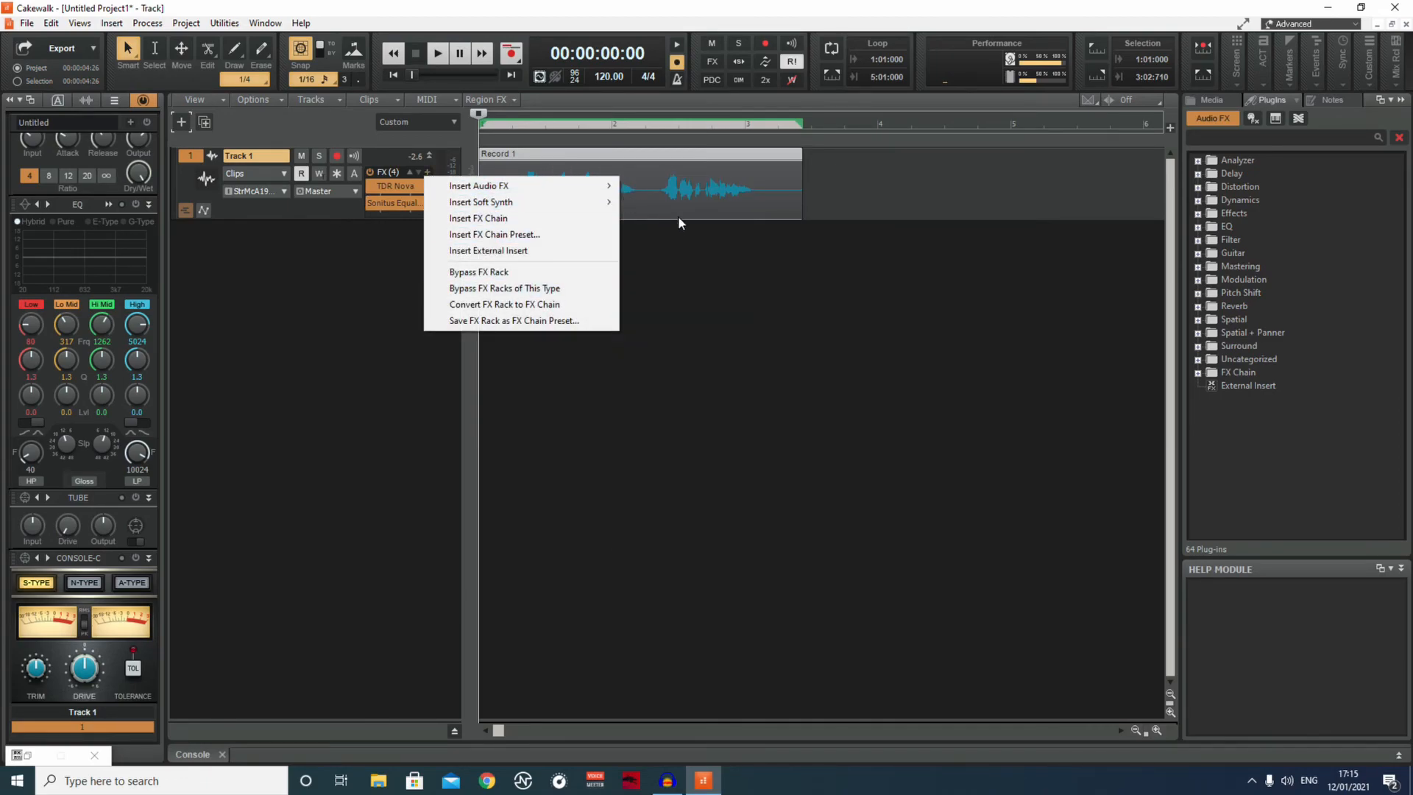
mouse_move(609, 186)
mouse_move(737, 543)
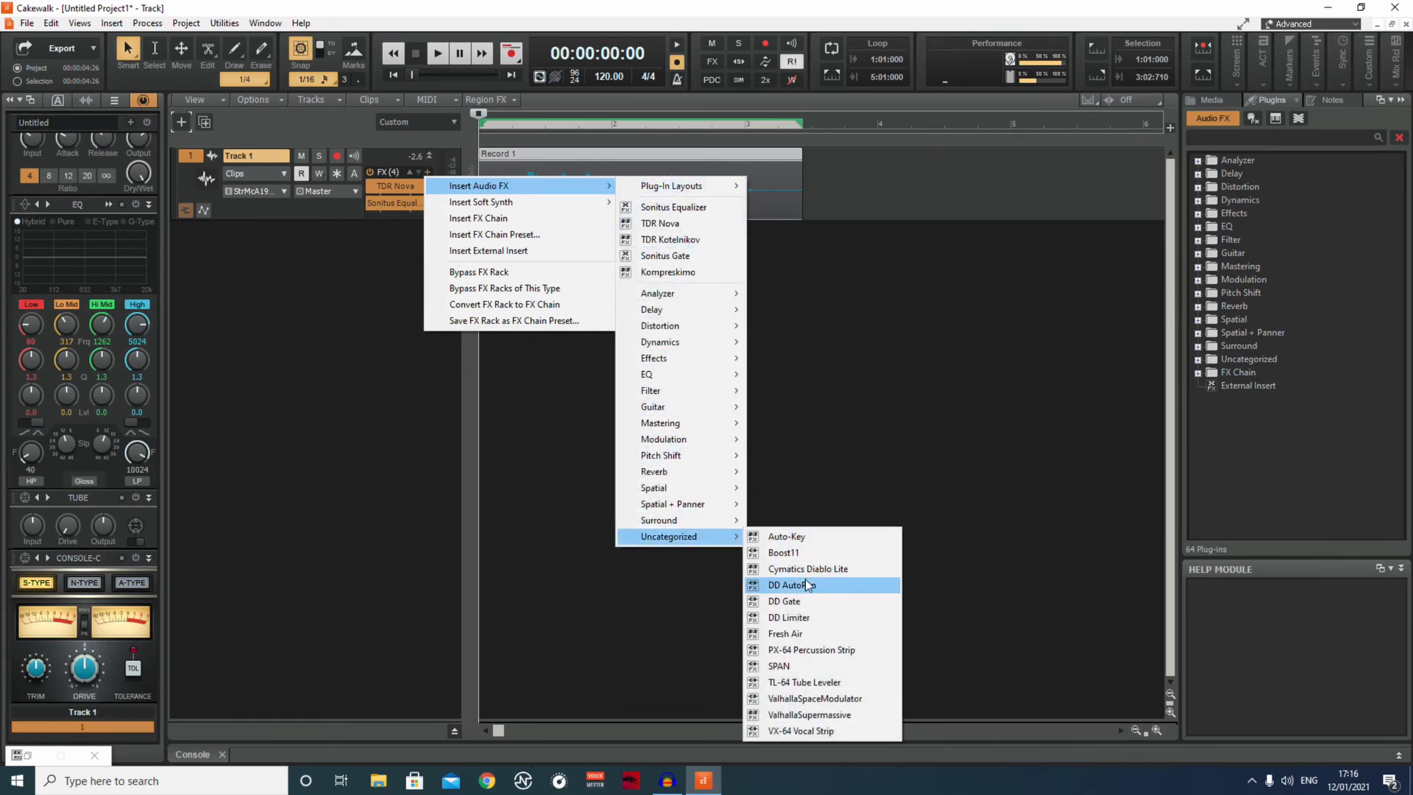
click(804, 634)
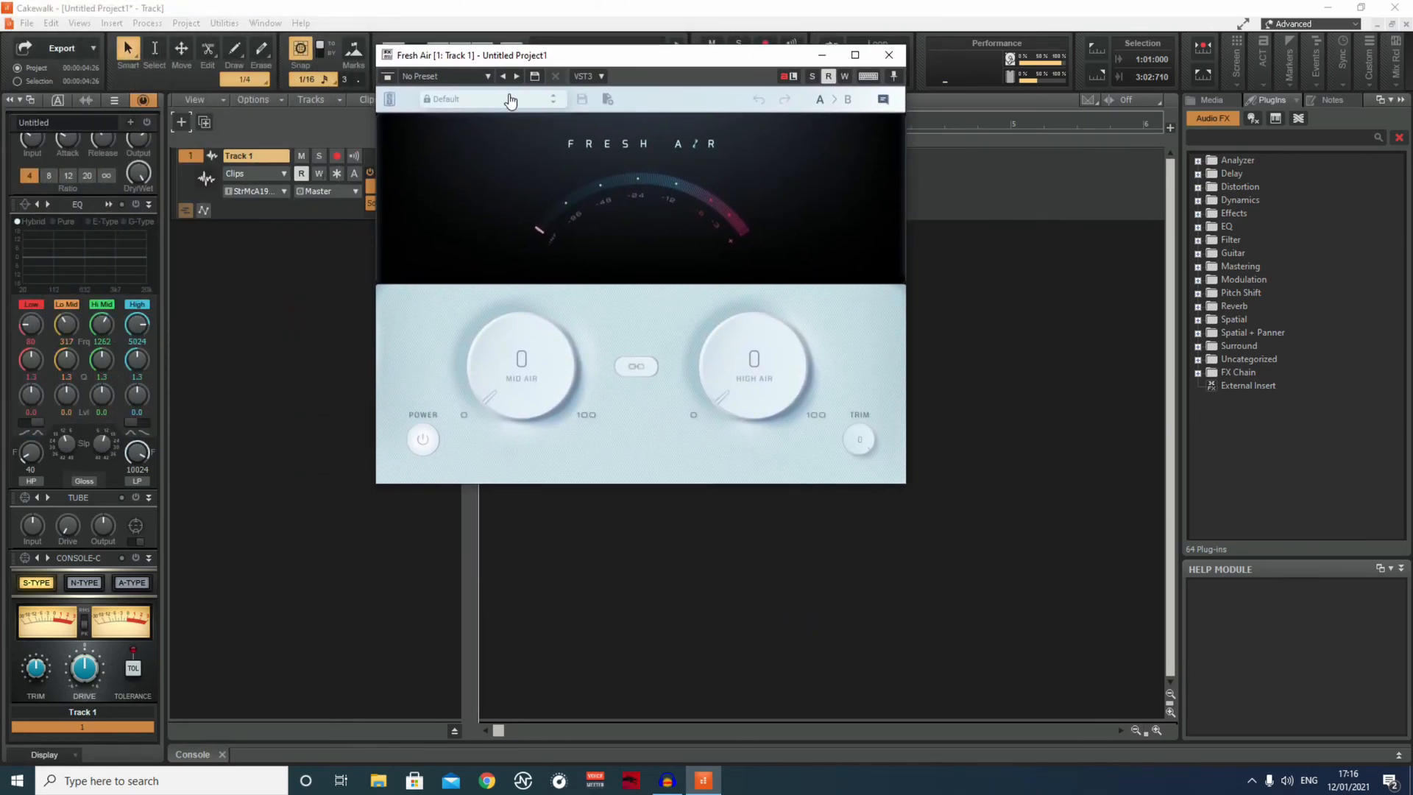
Load the Vocal Air factory preset in Fresh Air and minimize its window.
click(511, 100)
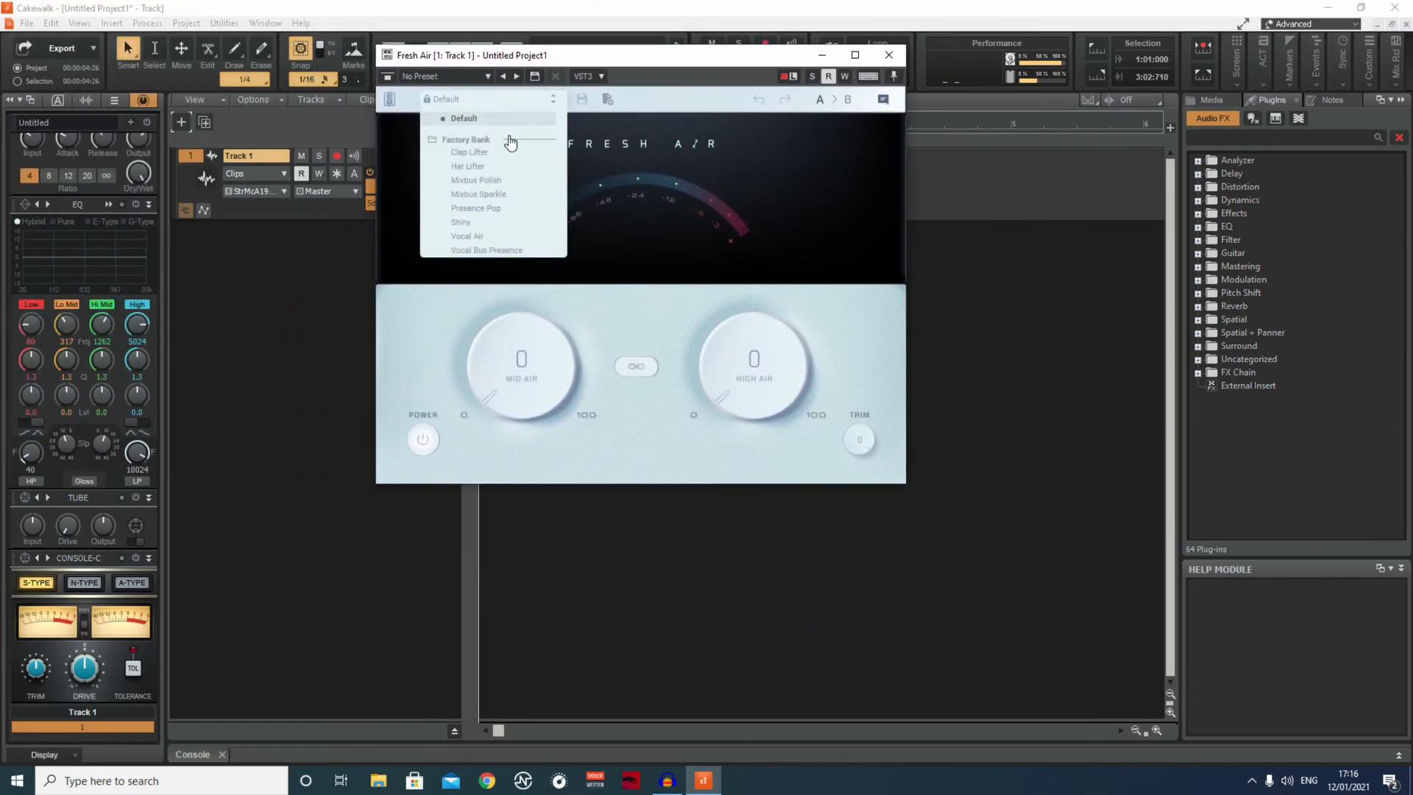
click(513, 236)
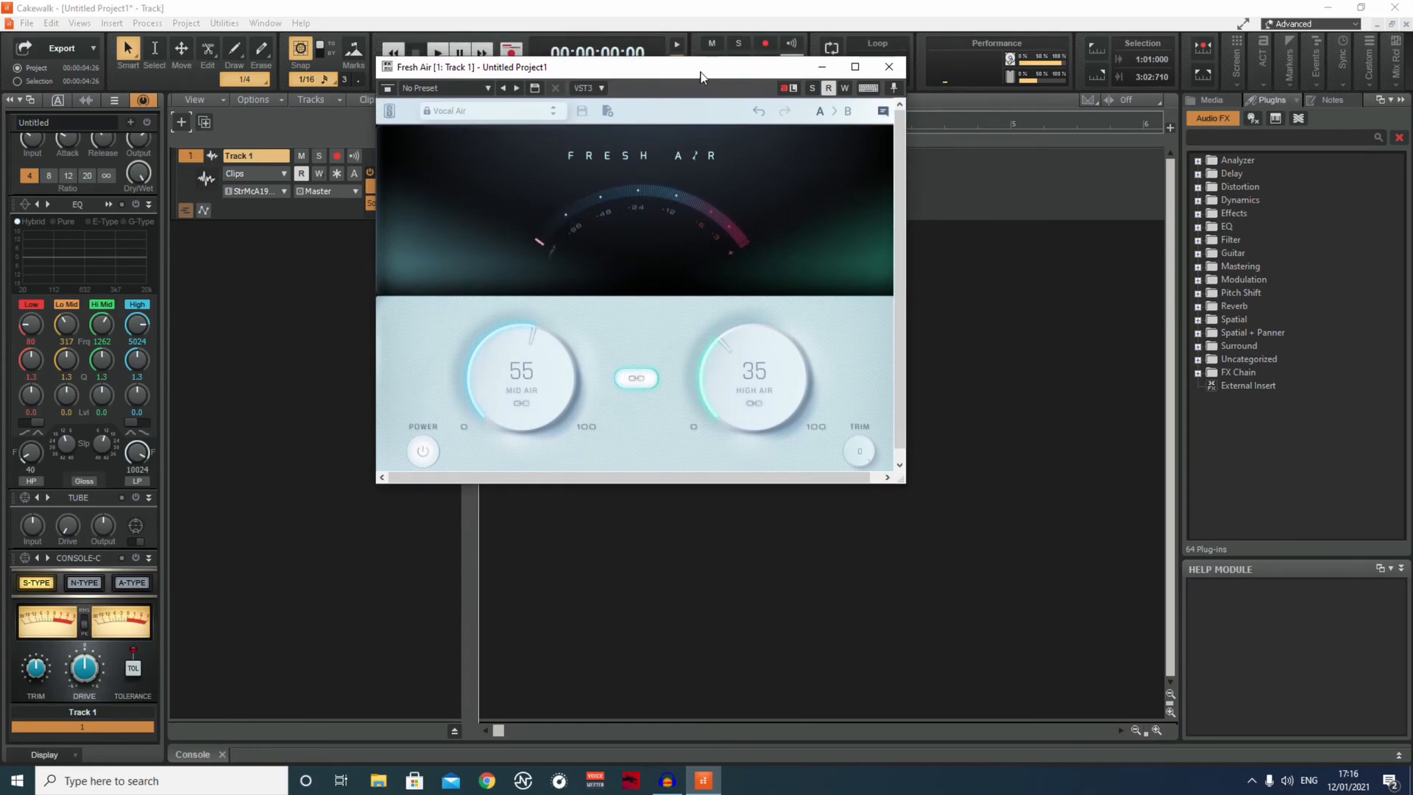
drag(701, 72, 661, 114)
click(783, 110)
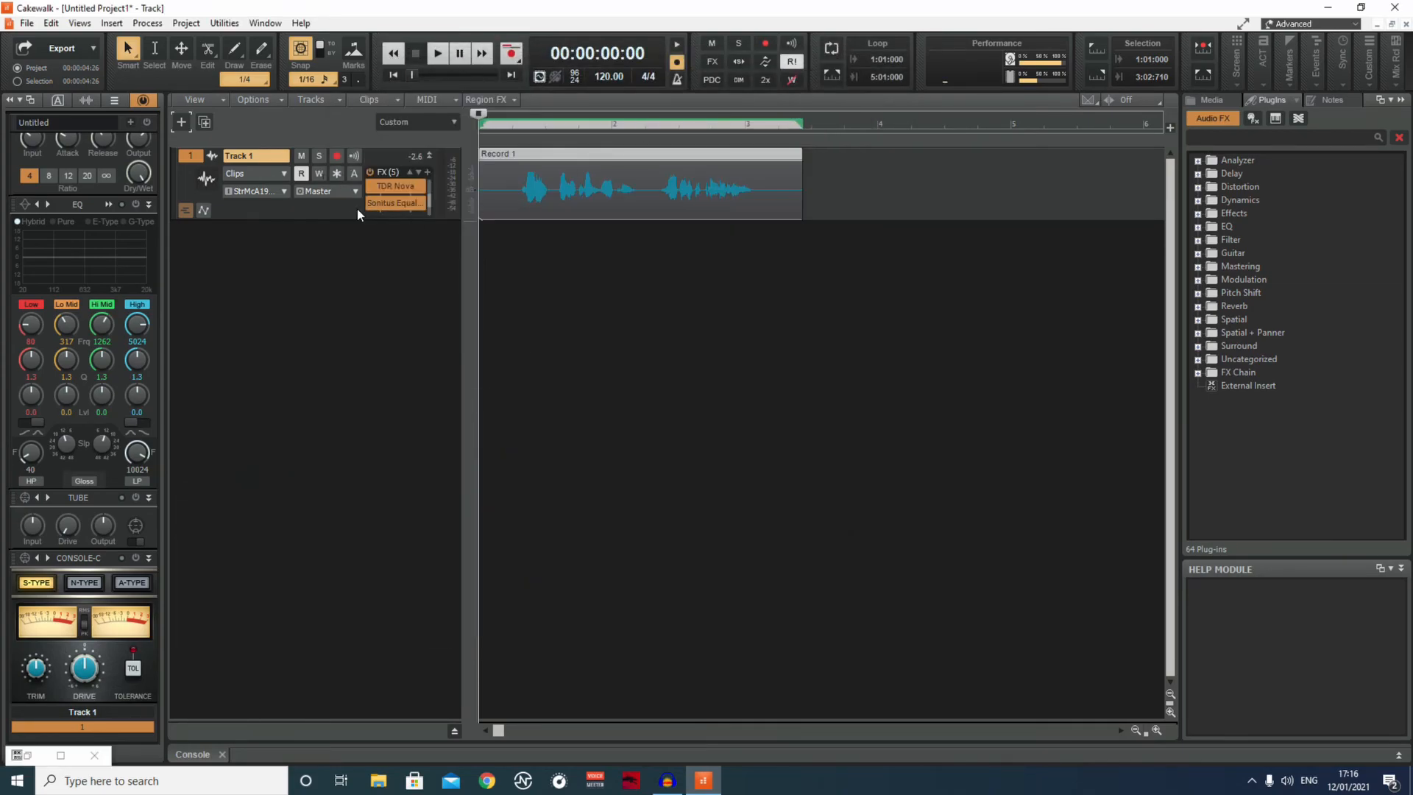
Compare the clip's playback with Fresh Air bypassed and with it enabled.
scroll(395, 194, down, 1)
click(437, 58)
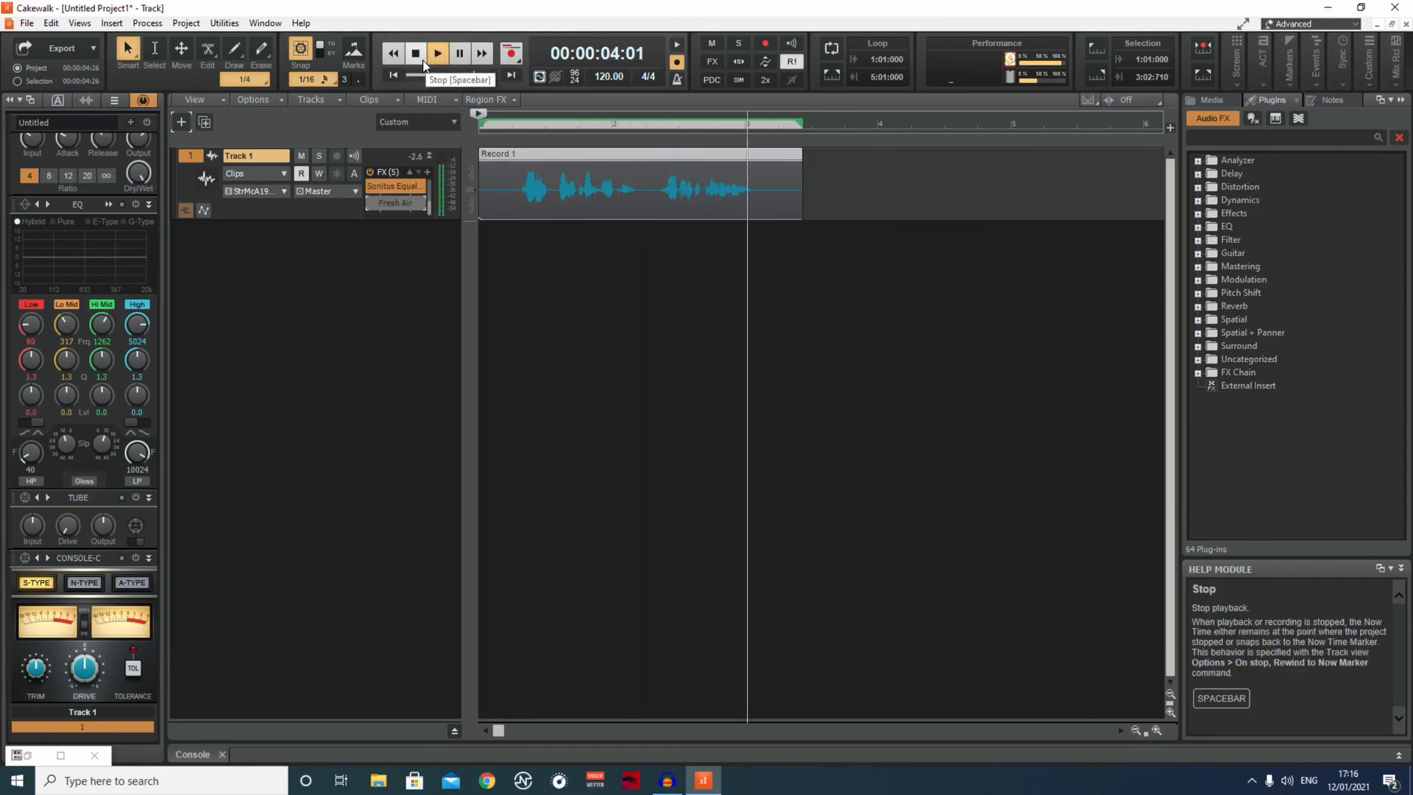
click(422, 58)
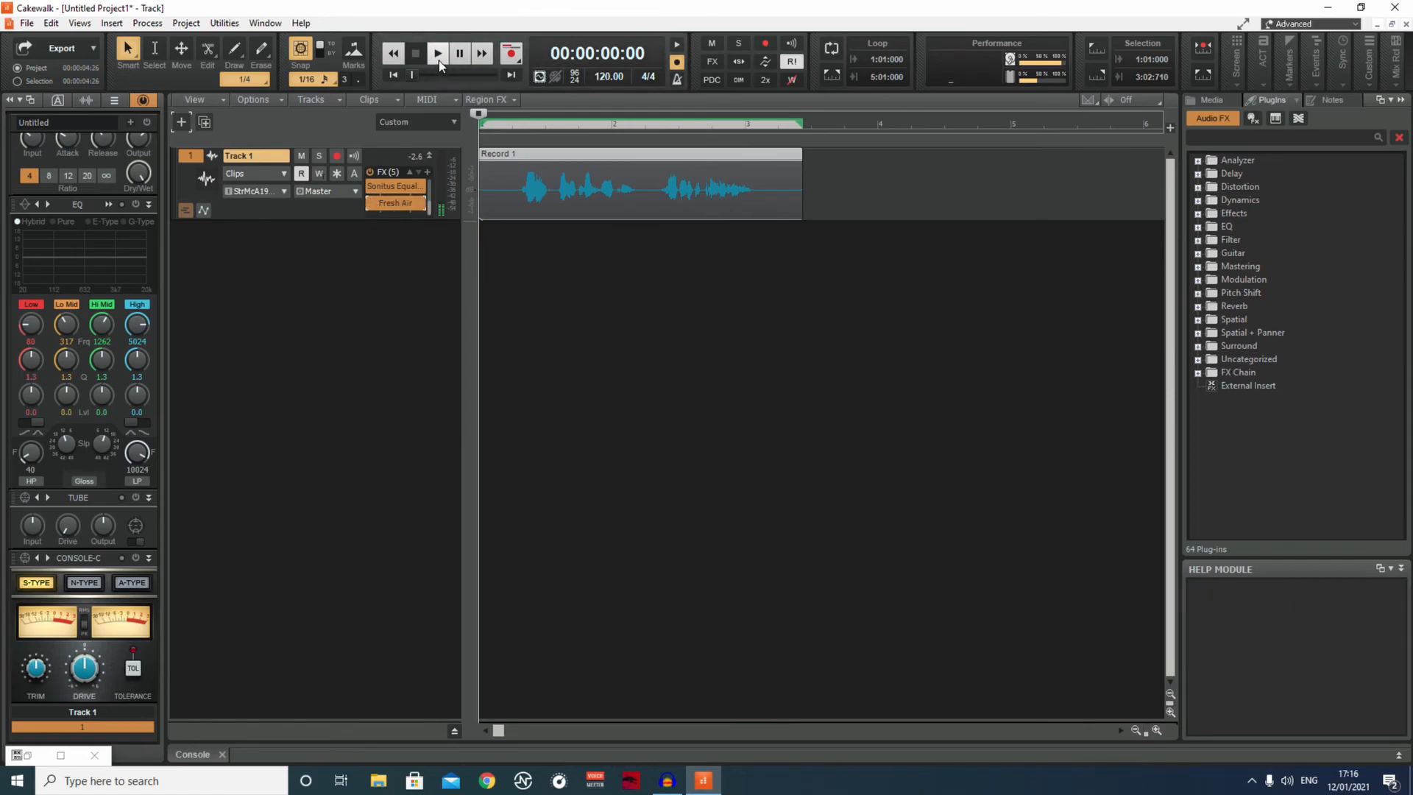
click(439, 63)
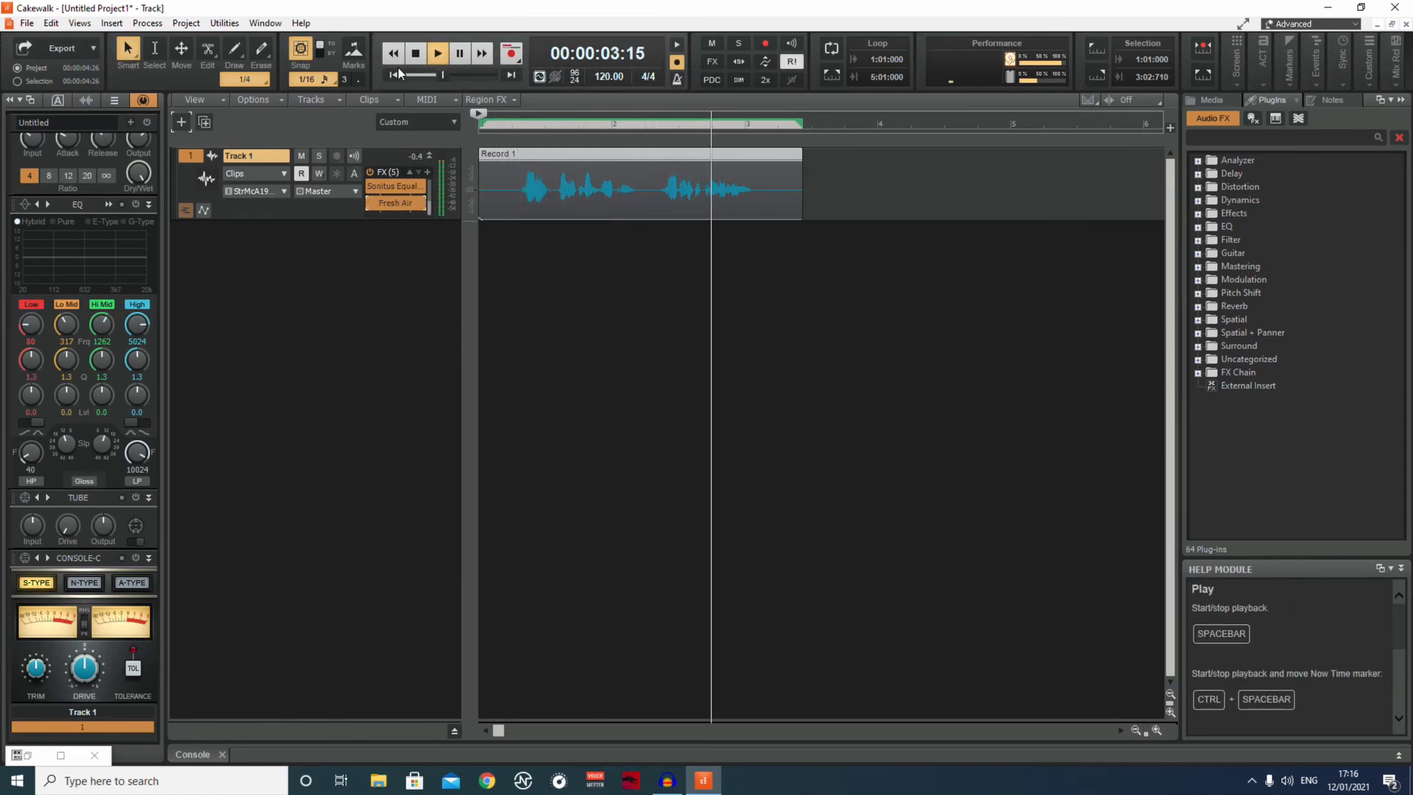
click(419, 53)
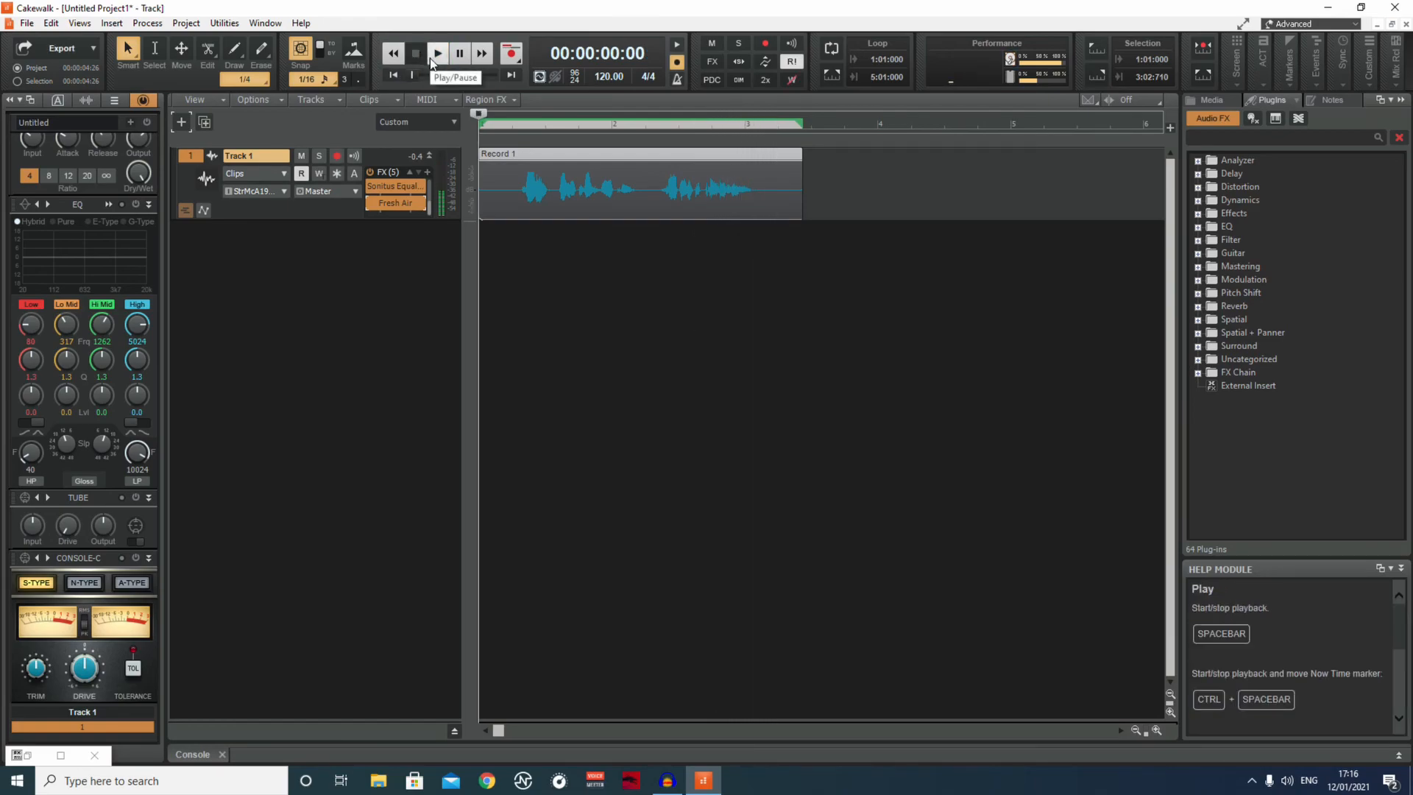